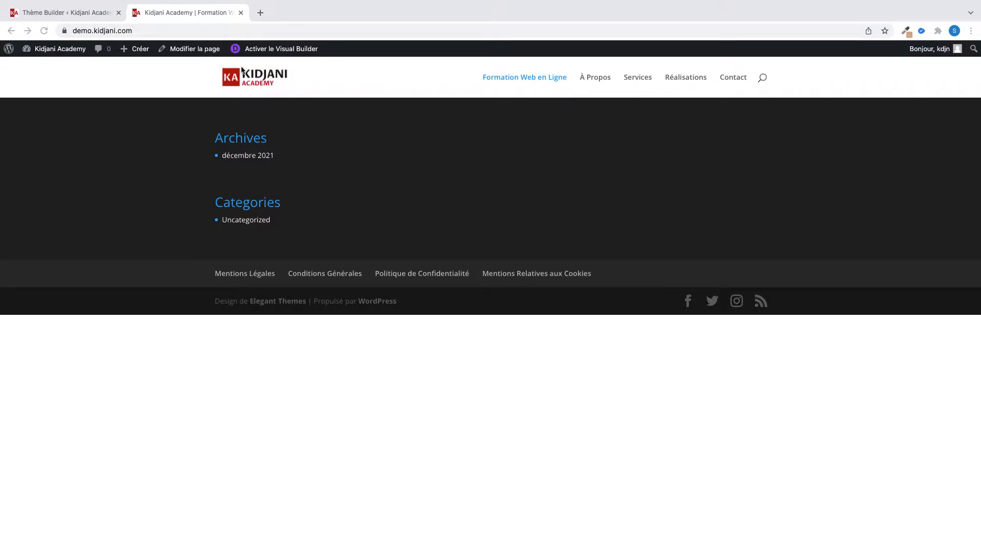
# Look at the logo setting in the Divi theme options, including its media library and file upload choices
pyautogui.click(88, 16)
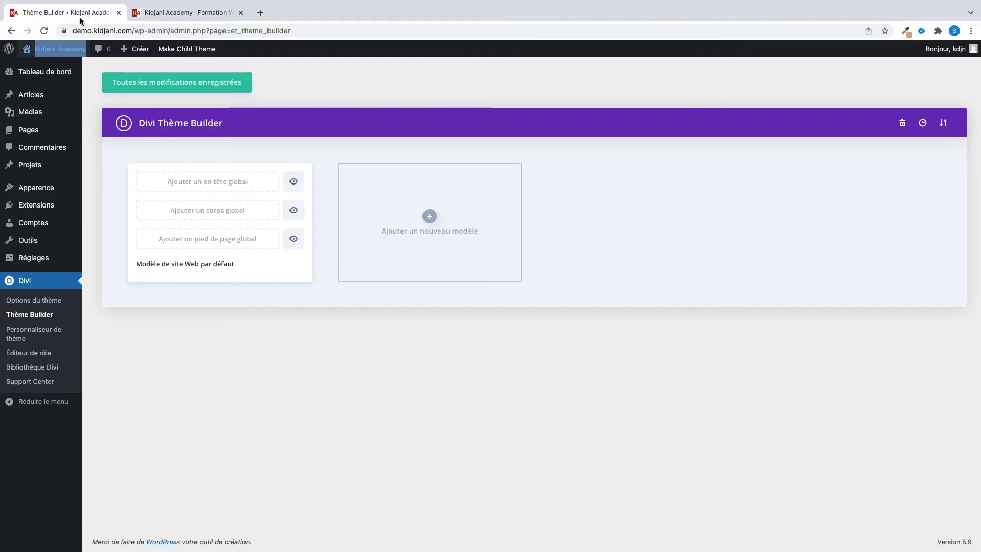
pyautogui.moveTo(72, 227)
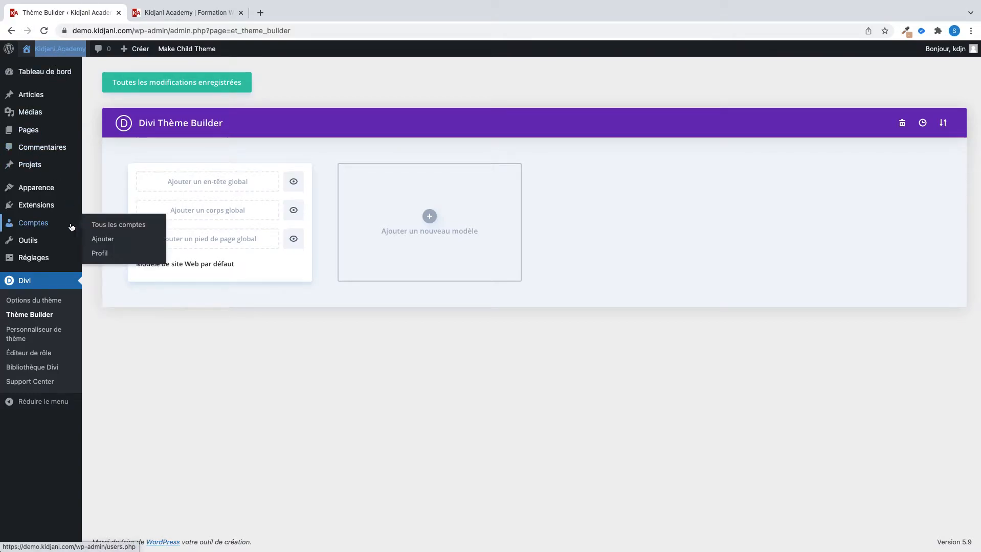
pyautogui.click(42, 304)
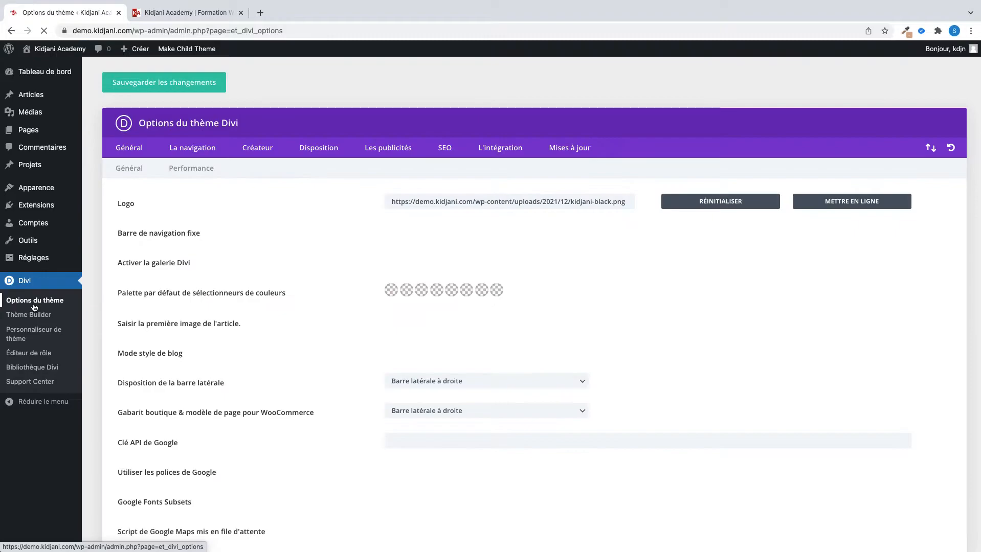
pyautogui.click(857, 202)
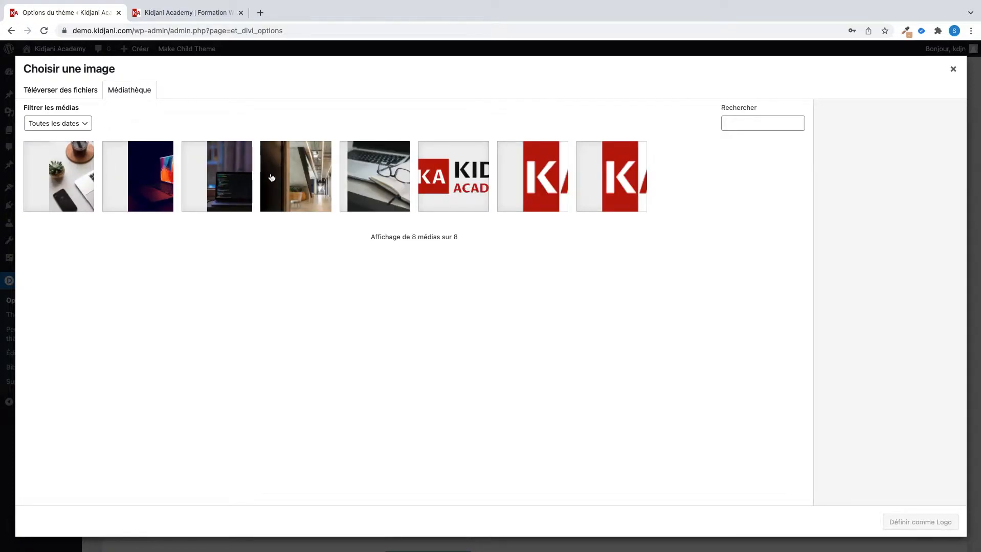
pyautogui.click(54, 94)
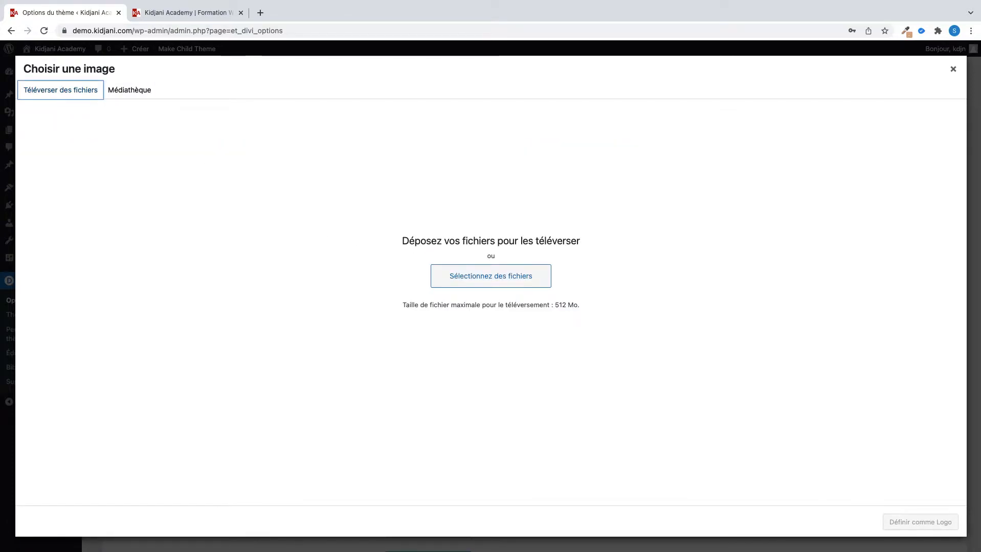
pyautogui.click(952, 69)
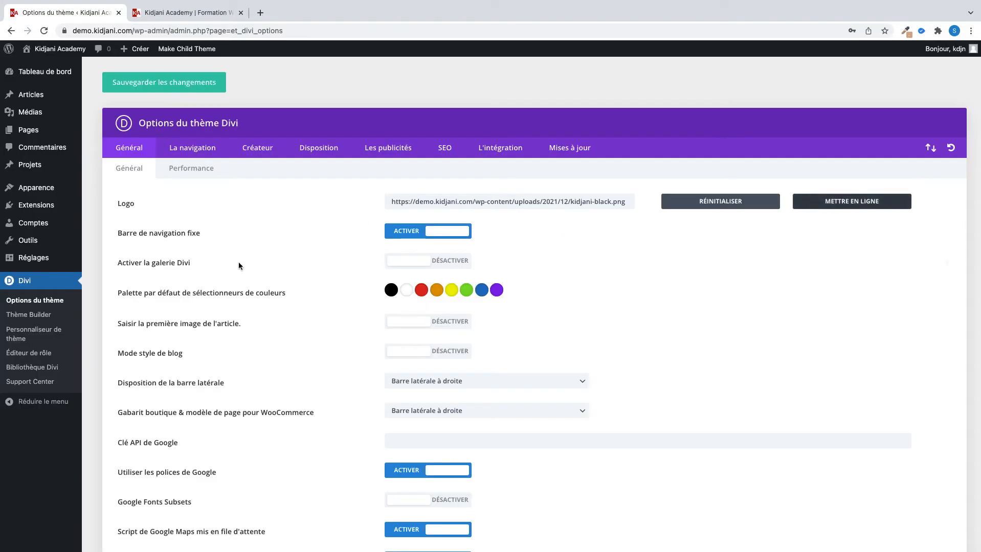
# Create a new Theme Builder template assigned to the home page (Page d'accueil)
pyautogui.click(42, 316)
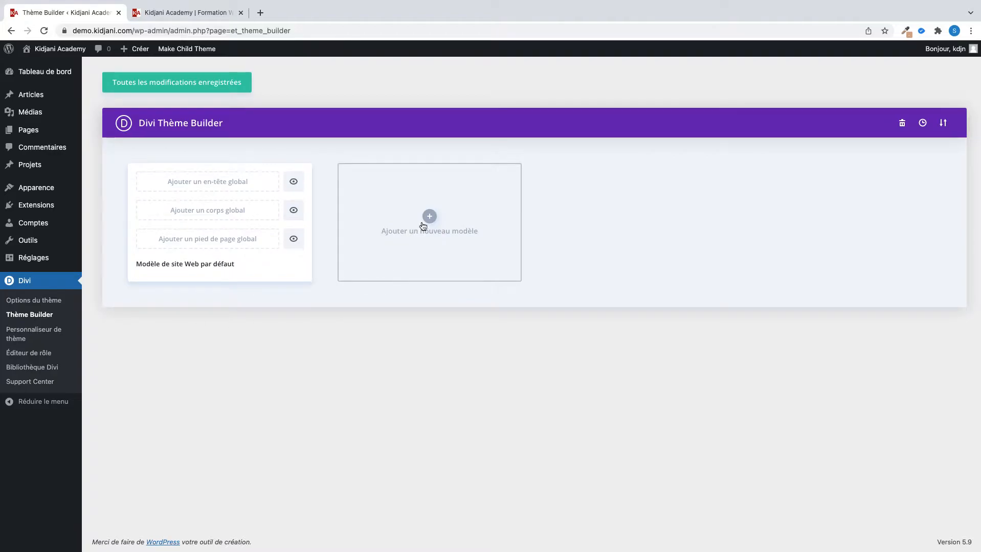
pyautogui.click(428, 216)
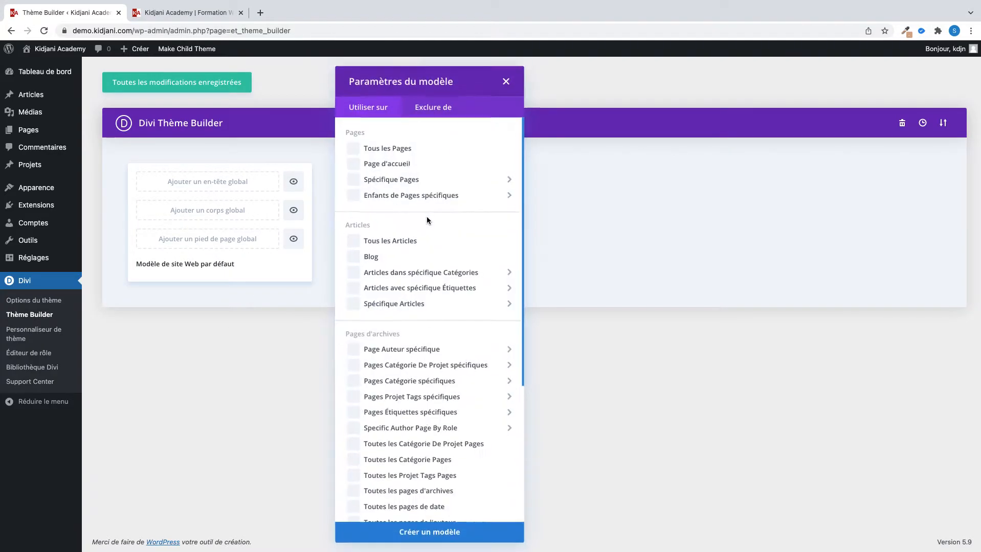
pyautogui.click(384, 169)
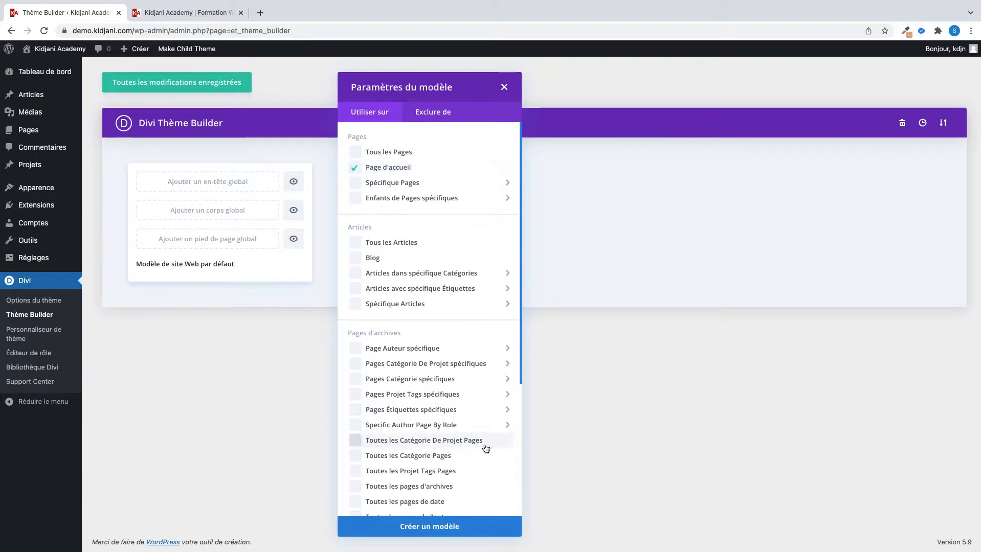
pyautogui.click(443, 527)
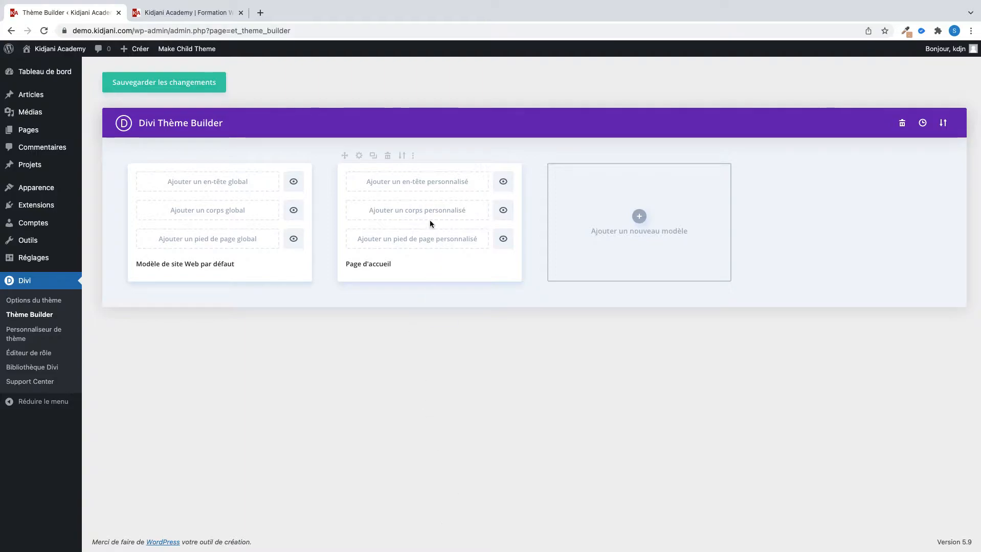
# Start building a global header for the default website template
pyautogui.click(424, 189)
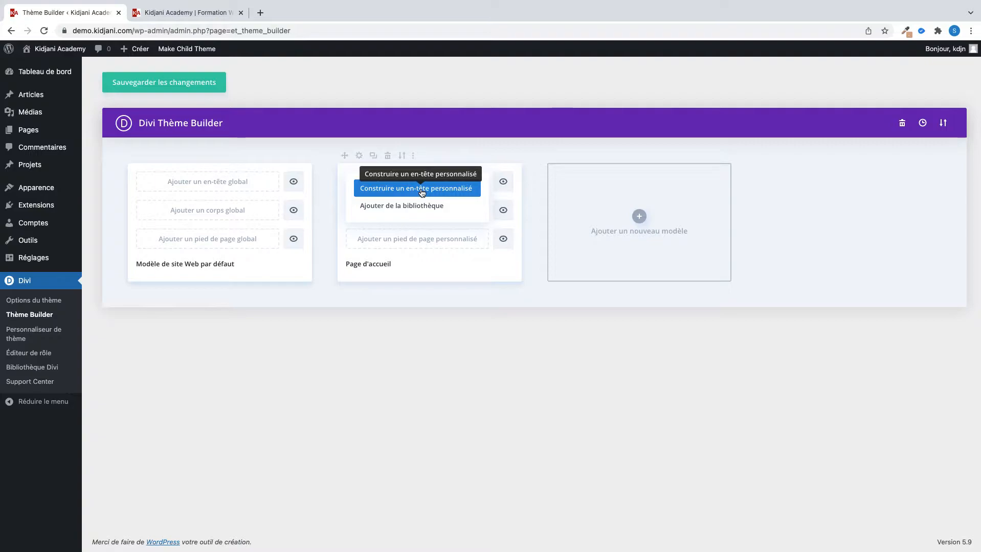
pyautogui.click(210, 183)
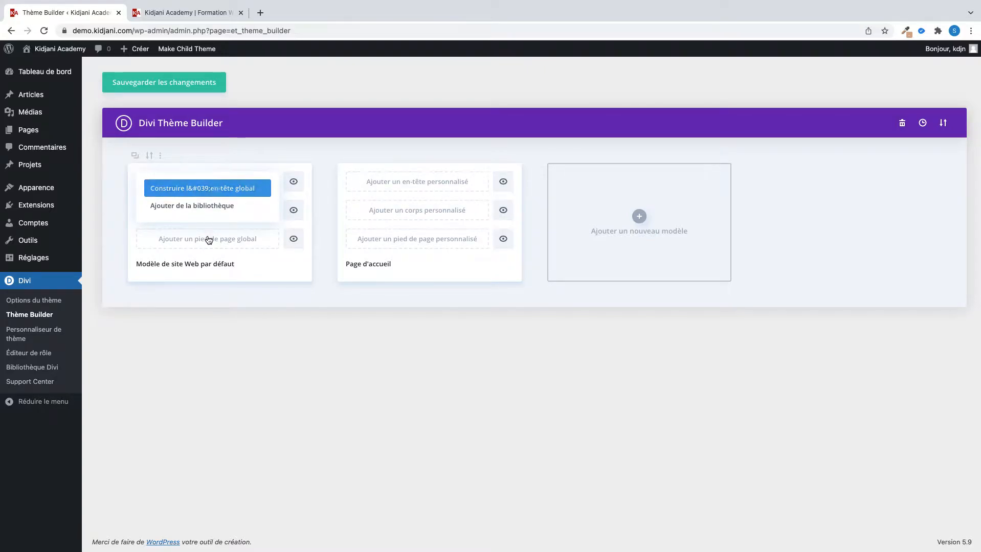
pyautogui.click(212, 188)
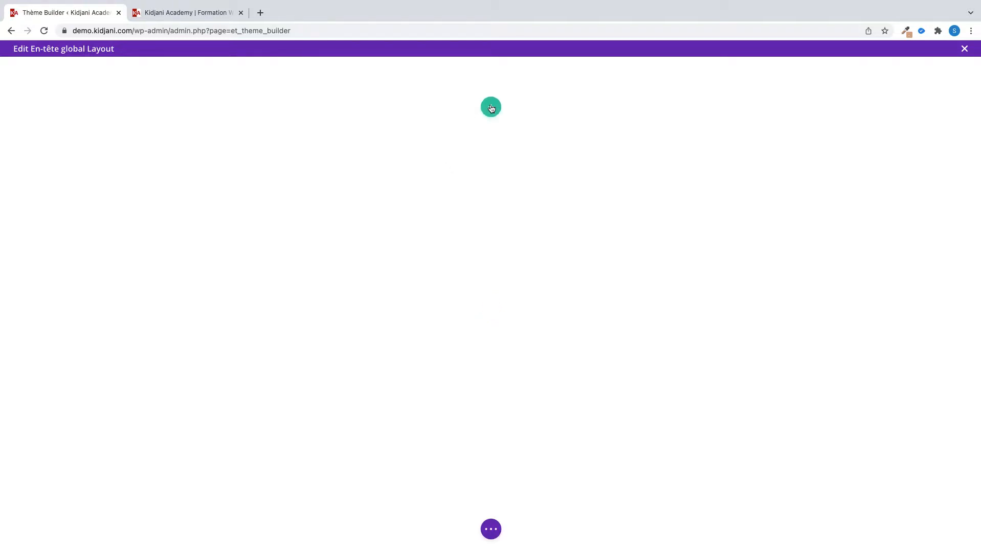
# Insert a single-column row into the global header's empty section without choosing a module
pyautogui.moveTo(491, 108)
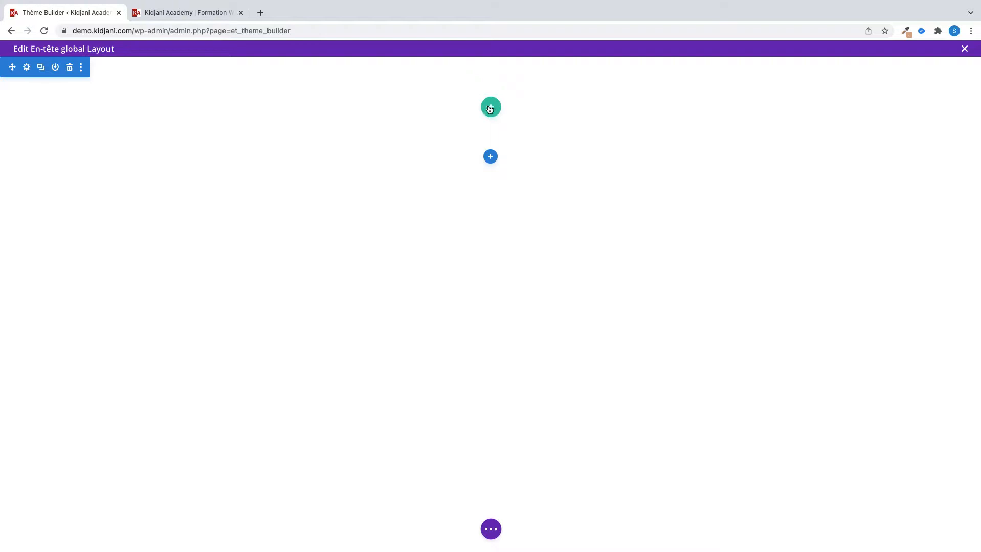
pyautogui.click(491, 108)
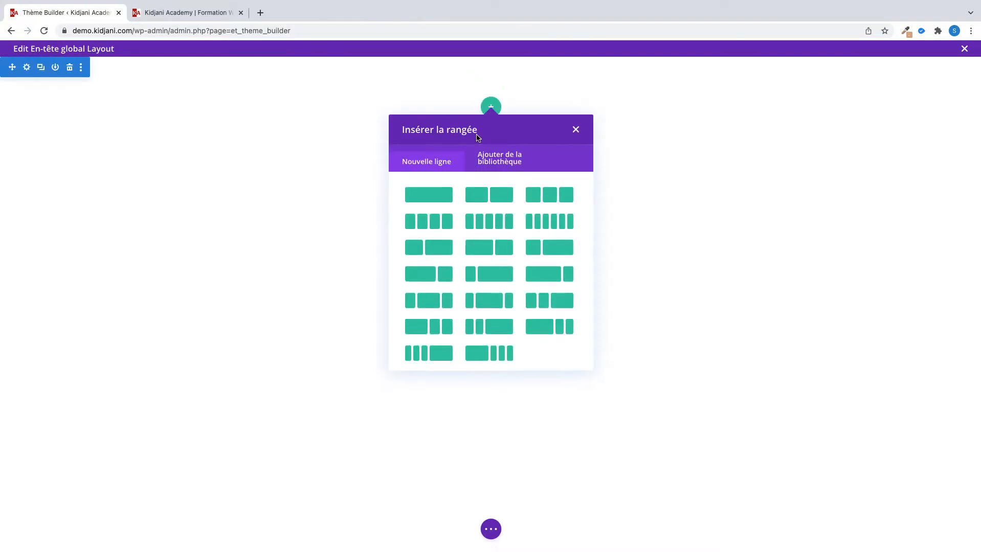
pyautogui.click(443, 199)
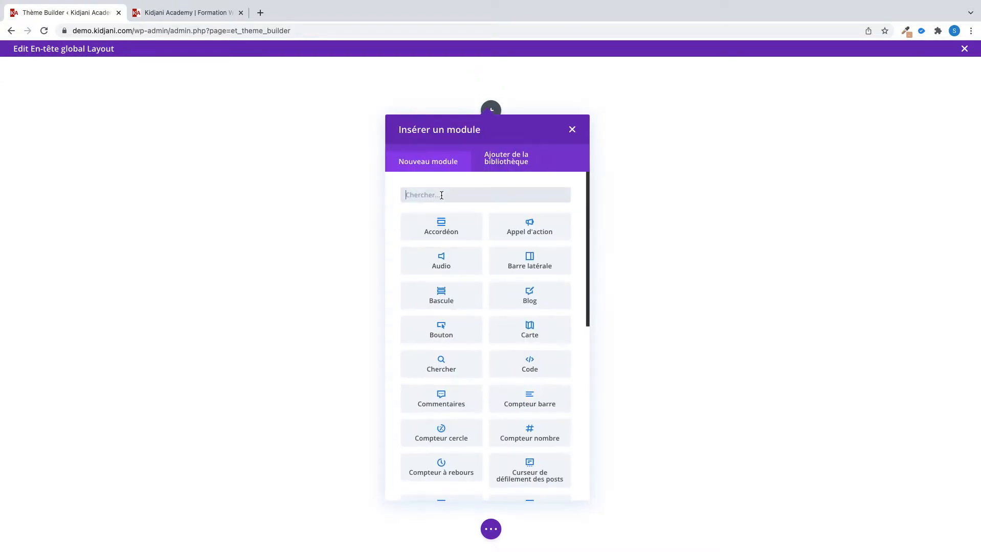
pyautogui.click(573, 131)
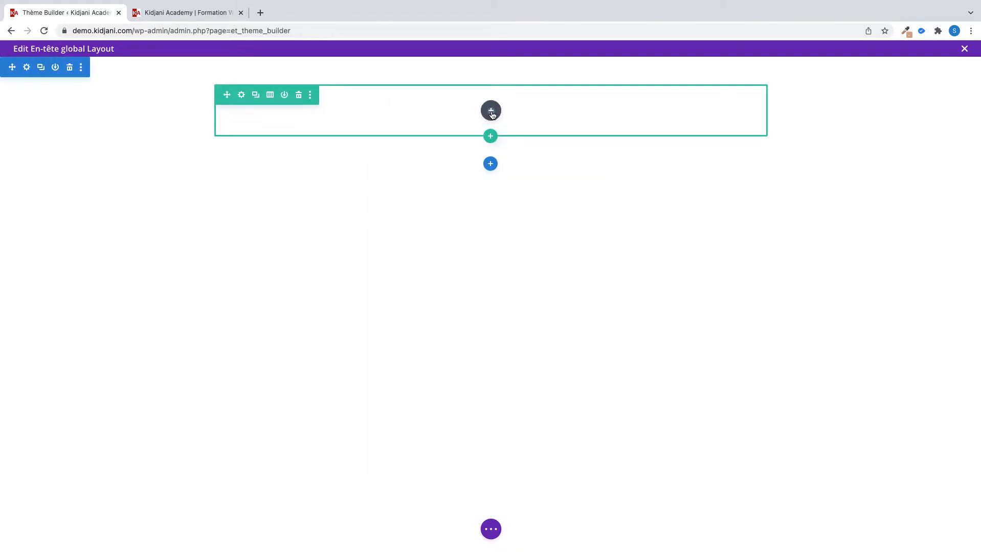
# Search for "menu" among the modules and add the Menu module to the new row
pyautogui.click(491, 110)
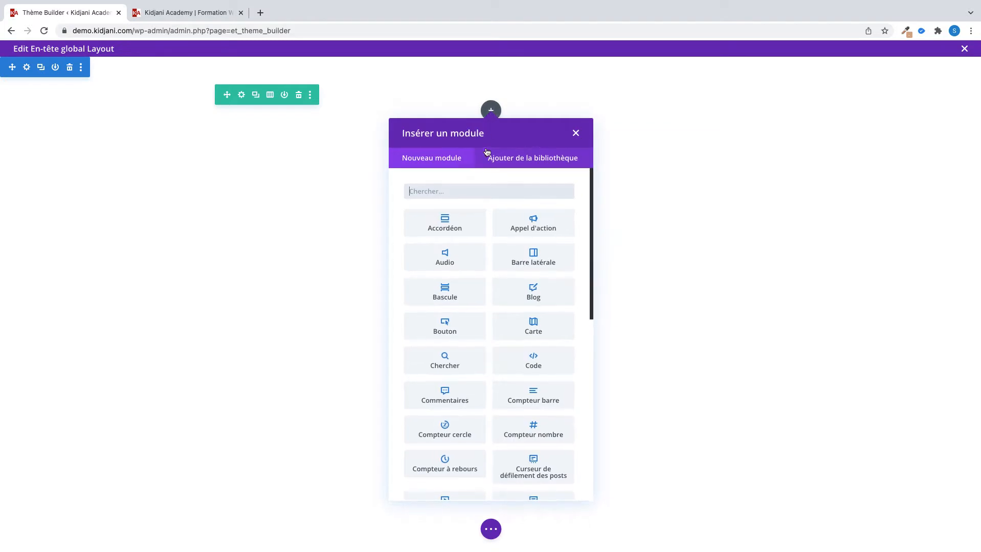
pyautogui.click(452, 191)
pyautogui.write('menu')
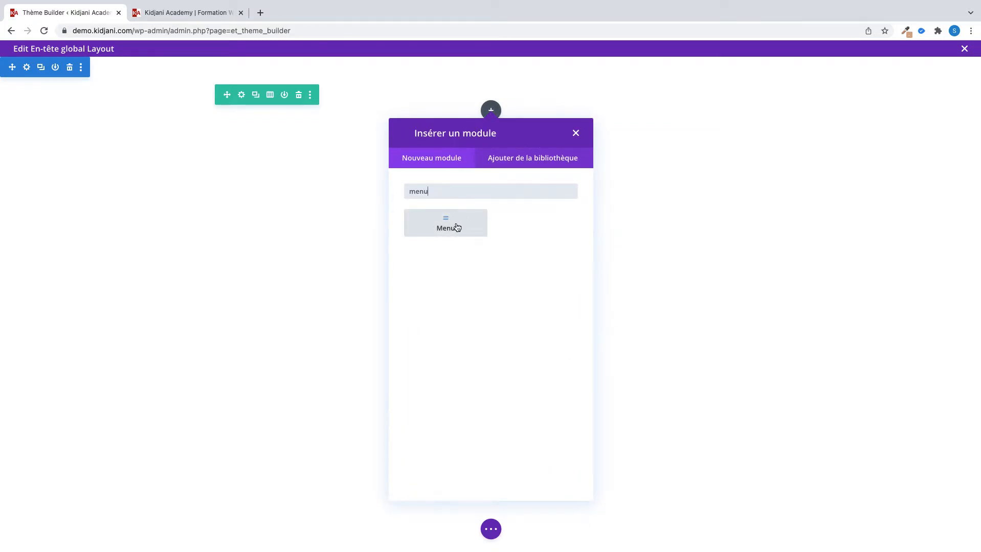
pyautogui.click(454, 226)
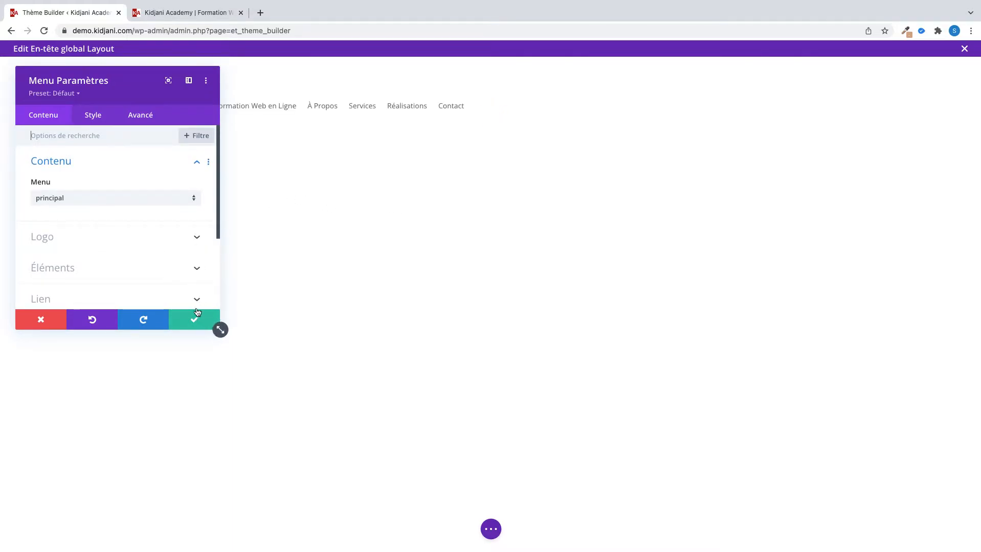
# Set the Menu module's logo to the dynamic site logo (Logo du site)
pyautogui.scroll(-3, 84, 235)
pyautogui.scroll(2, 85, 235)
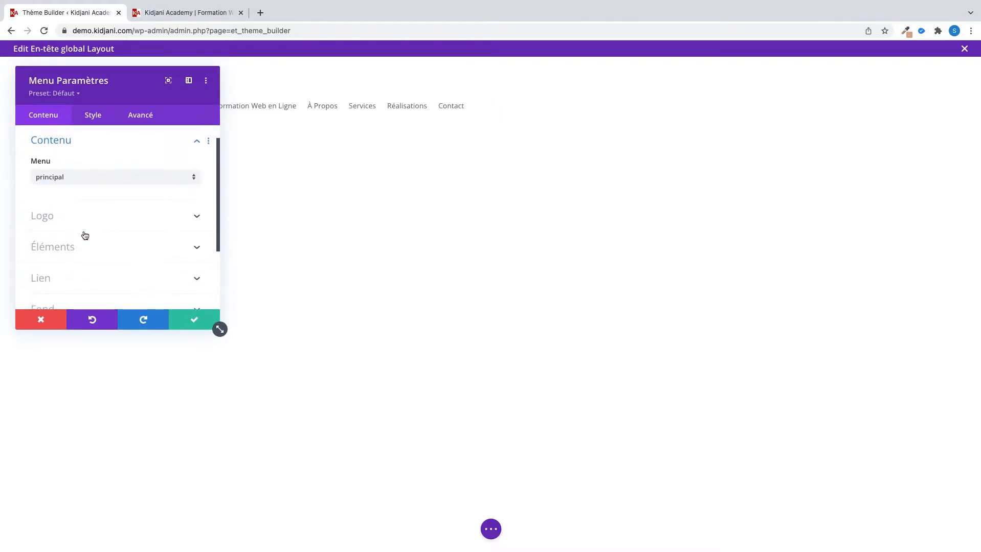
pyautogui.click(84, 220)
pyautogui.click(190, 183)
pyautogui.click(68, 224)
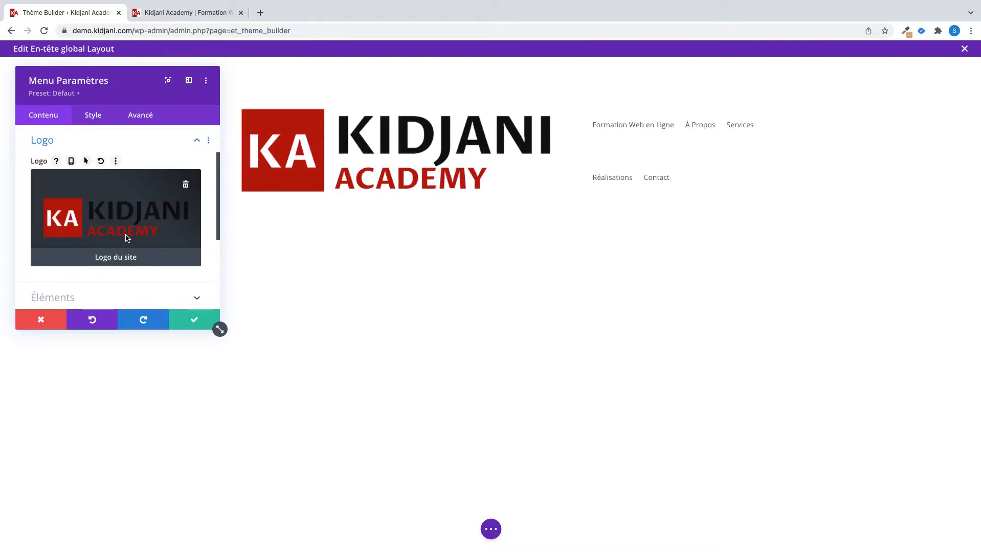
# Try displaying the shopping cart and search icons in the Menu module, and switch both off again
pyautogui.scroll(-3, 120, 260)
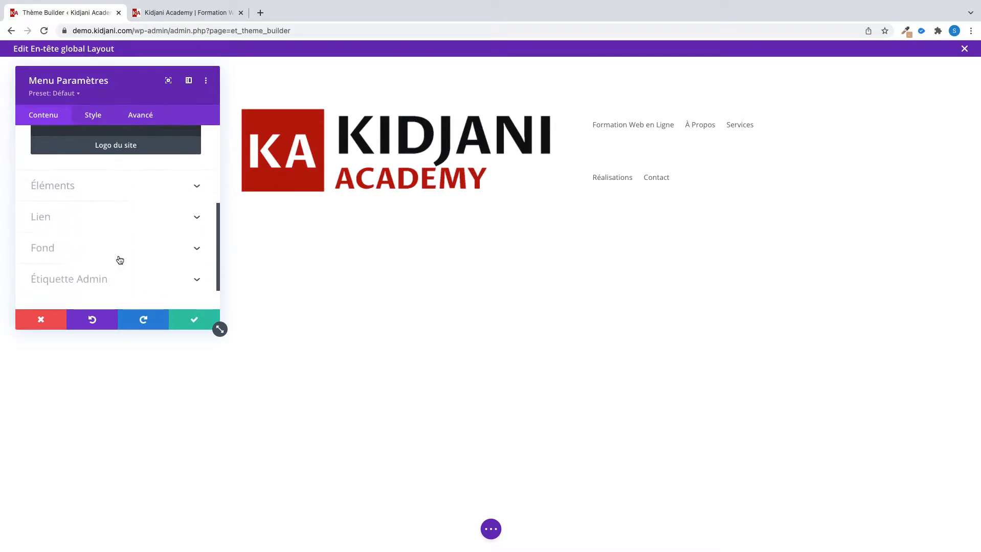
pyautogui.click(114, 180)
pyautogui.click(42, 178)
pyautogui.click(49, 217)
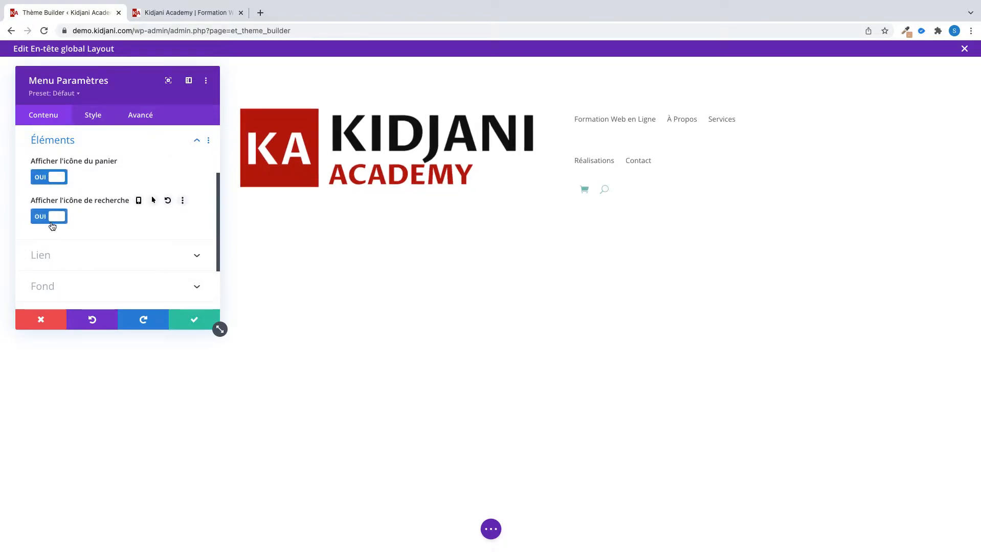
pyautogui.click(51, 178)
pyautogui.click(55, 218)
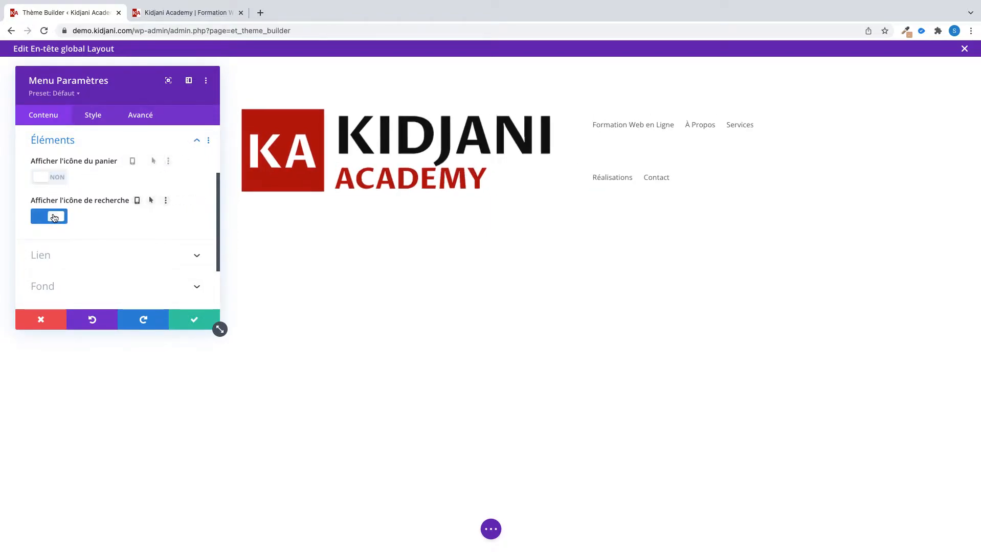
# Reduce the menu's logo height to 57px in its sizing options and save the module settings
pyautogui.click(95, 116)
pyautogui.click(76, 166)
pyautogui.click(68, 169)
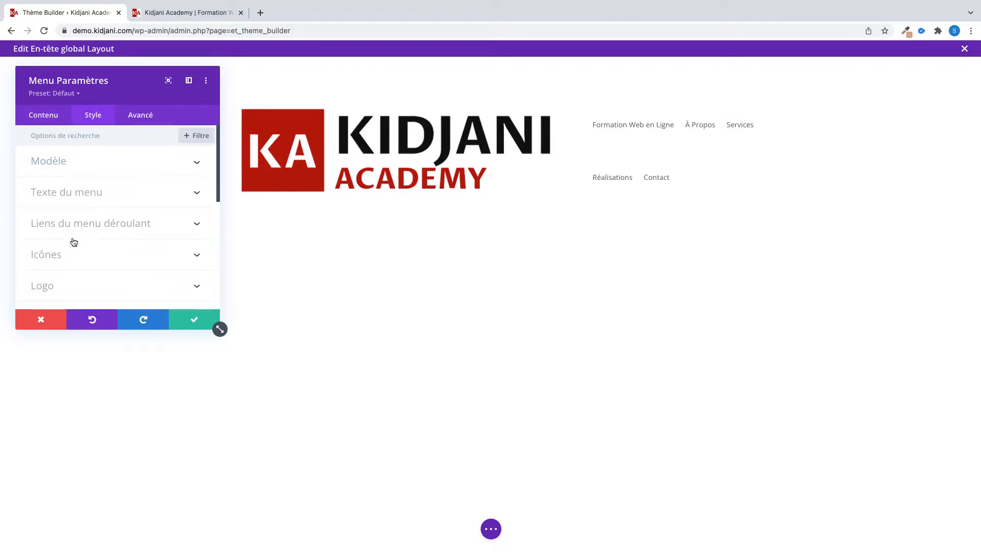
pyautogui.scroll(-3, 80, 254)
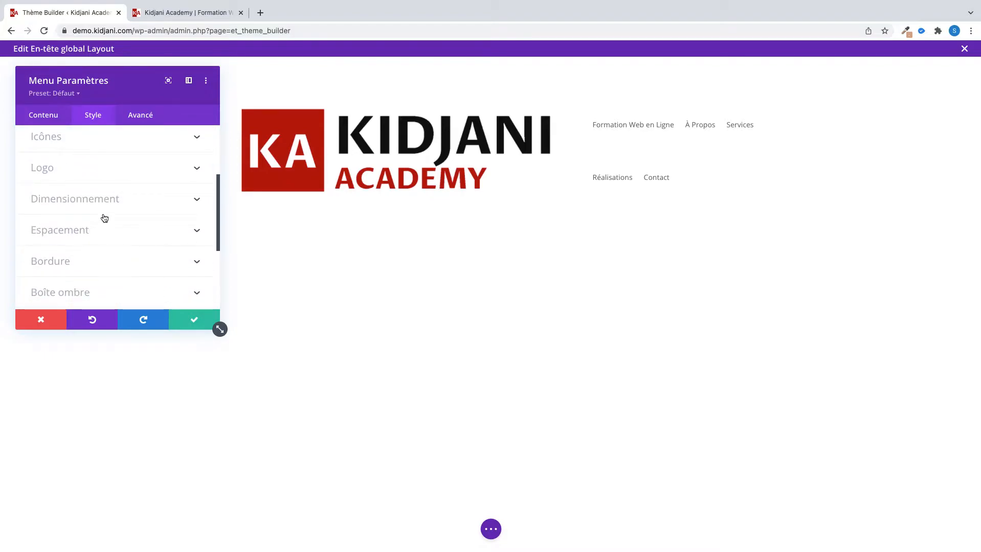
pyautogui.click(129, 199)
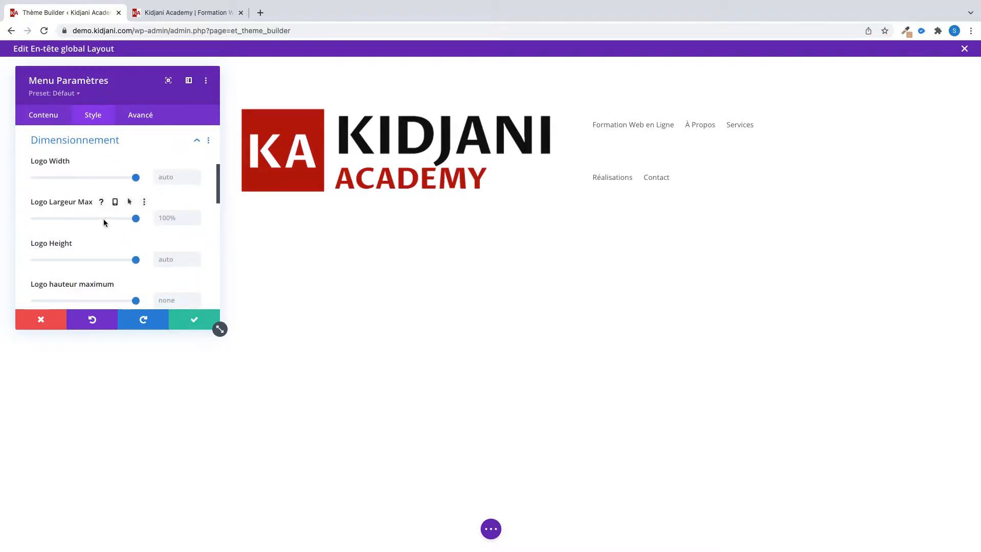
pyautogui.scroll(-1, 95, 261)
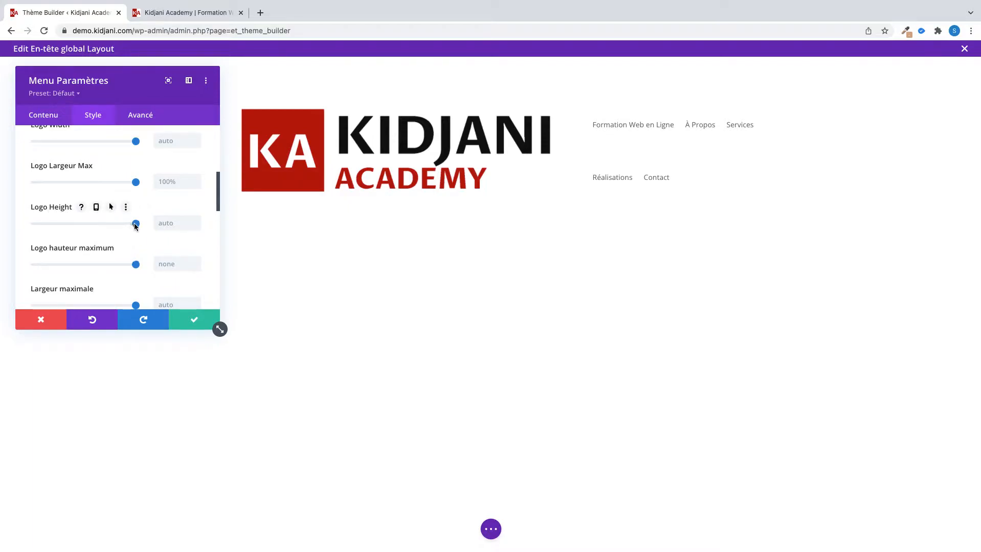
pyautogui.moveTo(136, 224); pyautogui.dragTo(64, 226)
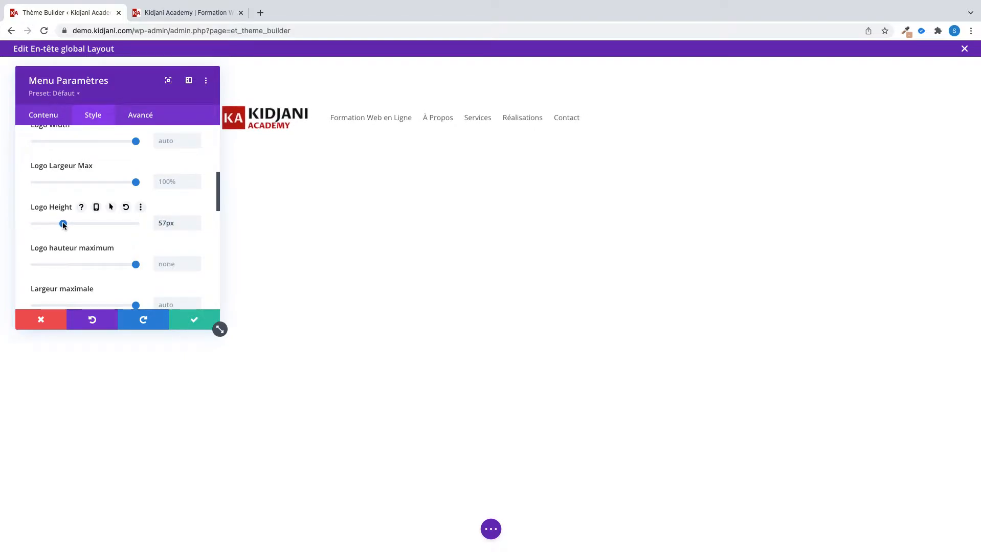
pyautogui.click(196, 322)
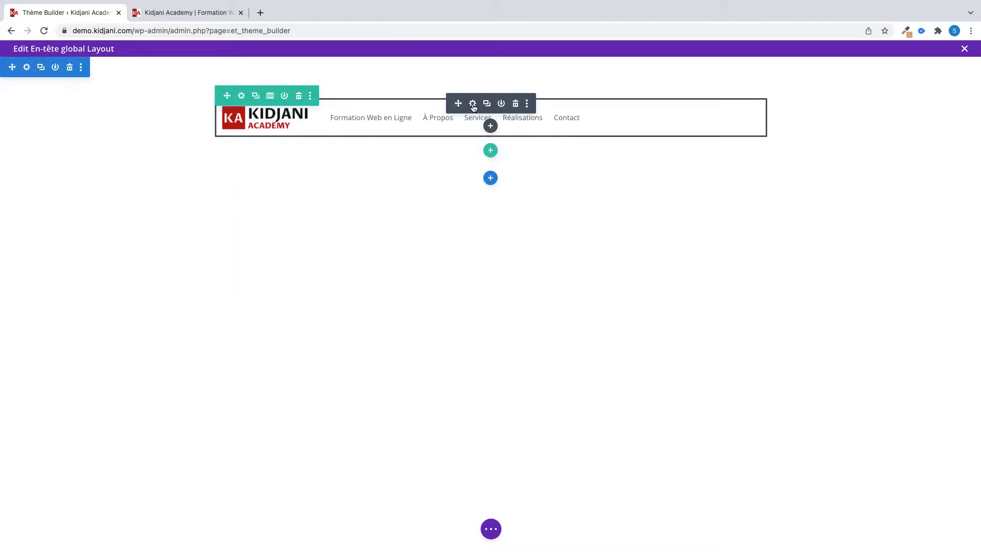
# Look through the style and content options in the Menu module's settings
pyautogui.click(473, 104)
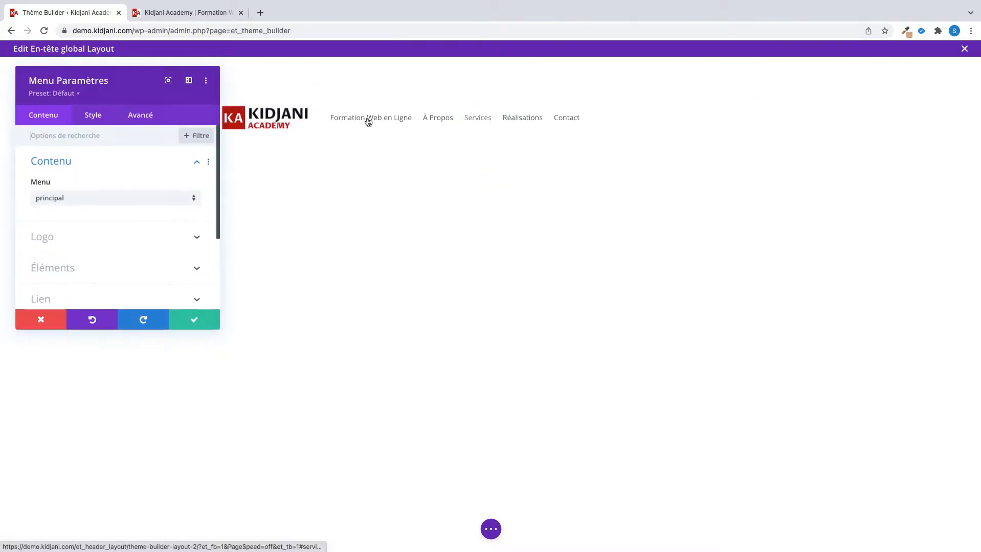
pyautogui.click(88, 121)
pyautogui.scroll(-5, 92, 212)
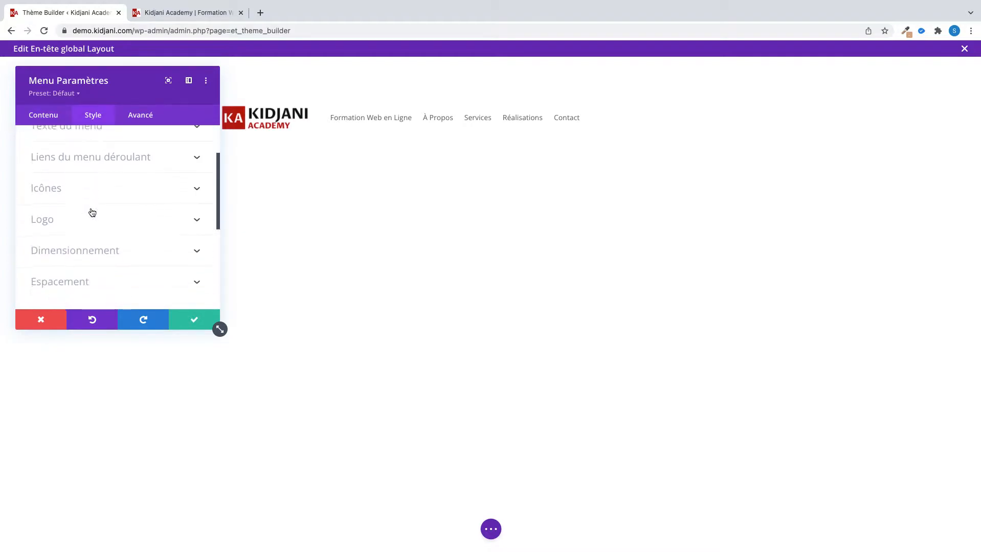
pyautogui.scroll(5, 92, 212)
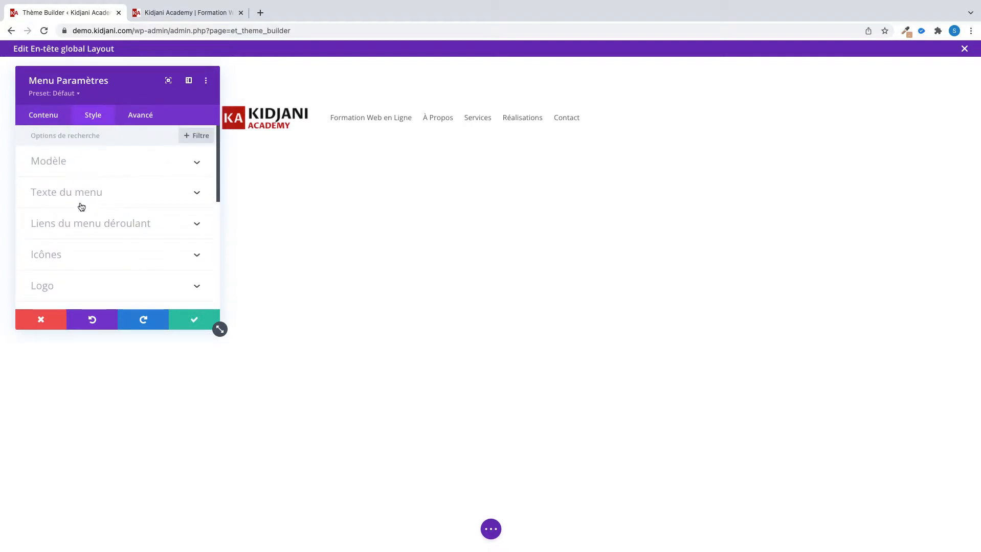
pyautogui.click(49, 123)
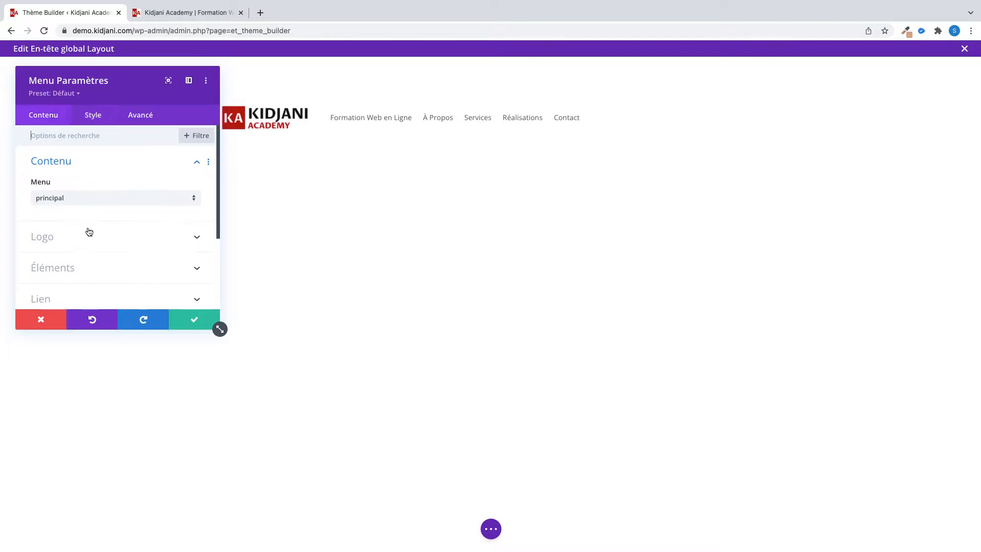
pyautogui.scroll(-5, 87, 230)
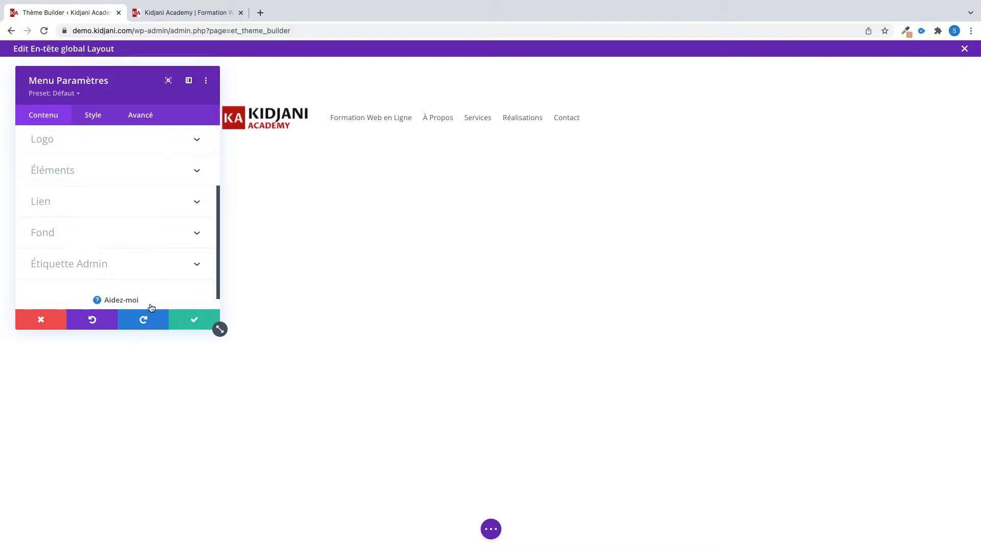
# Save the Menu module's settings, and save and exit the global header layout
pyautogui.click(190, 322)
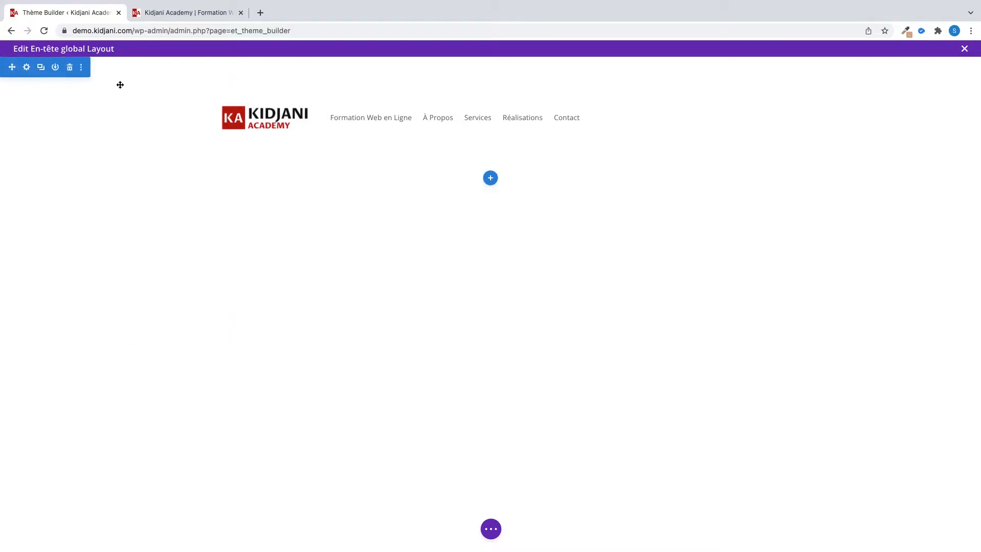
pyautogui.click(964, 49)
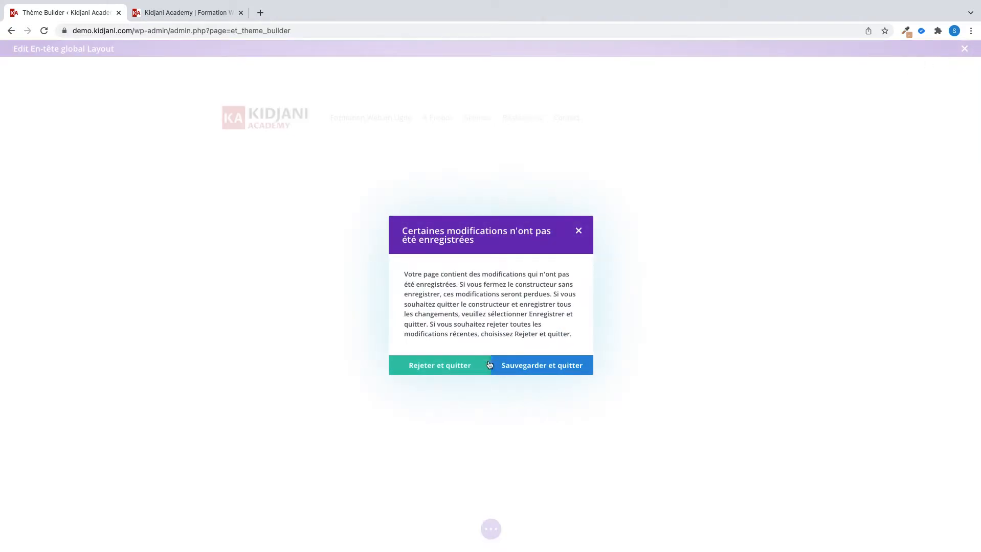
pyautogui.click(539, 365)
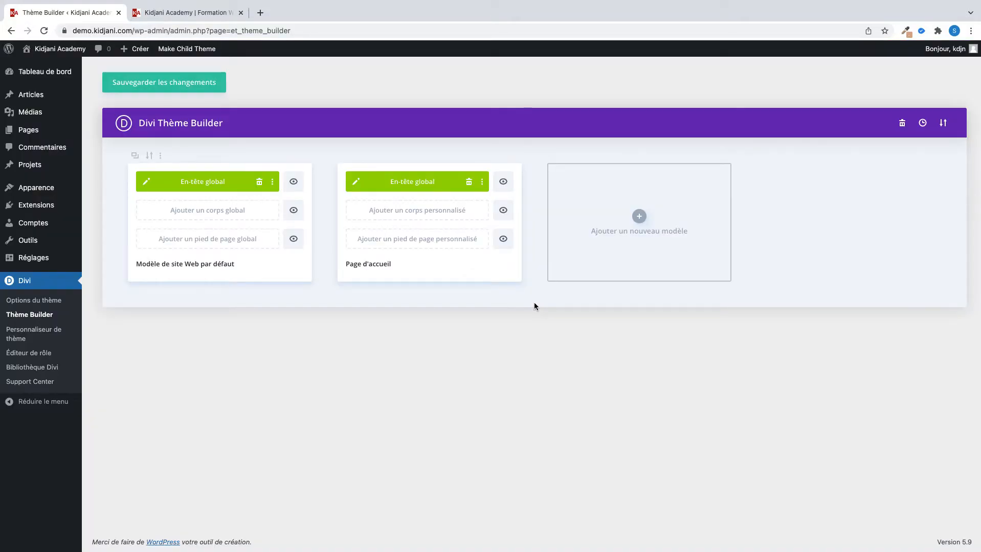
# Start building a global footer for the default website template and check the existing footer on the live site
pyautogui.click(210, 241)
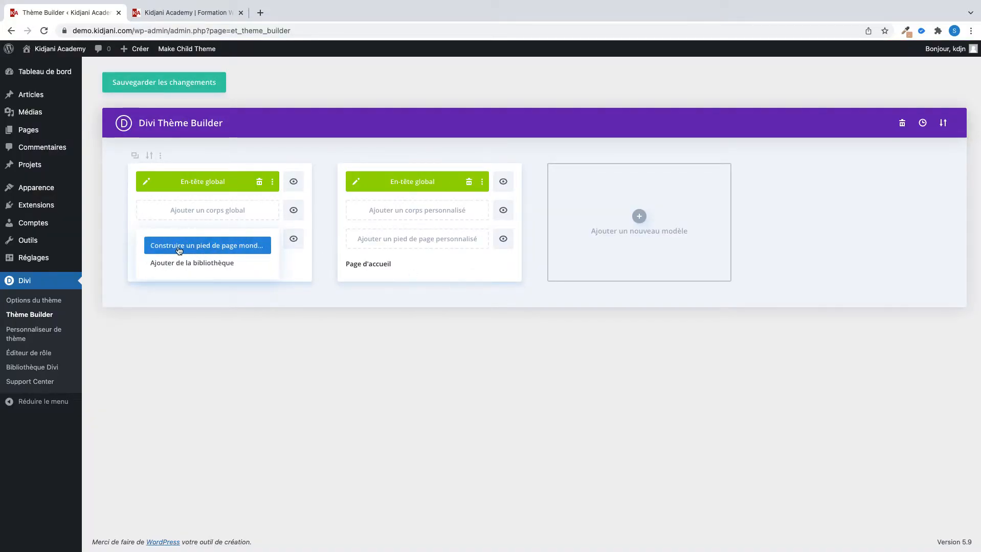
pyautogui.click(190, 247)
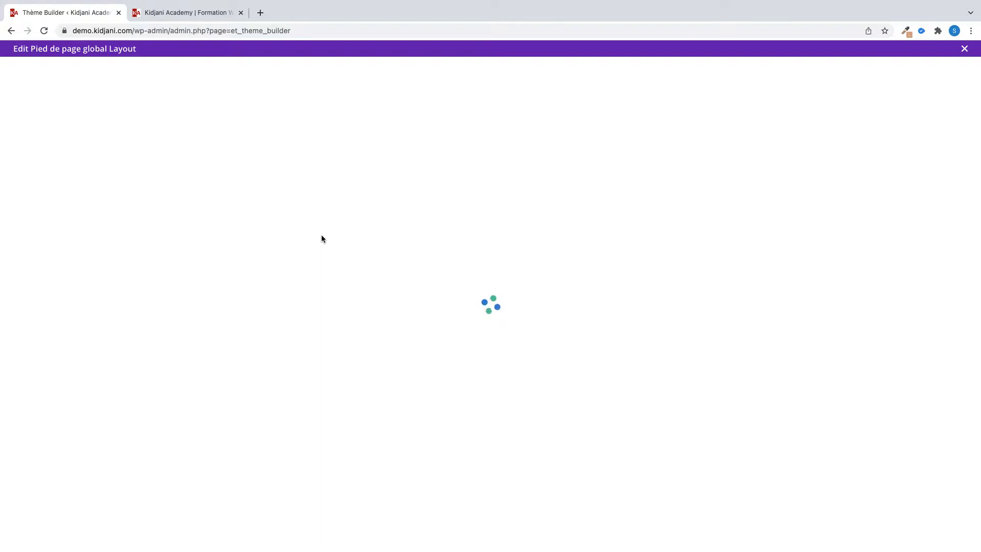
pyautogui.click(203, 14)
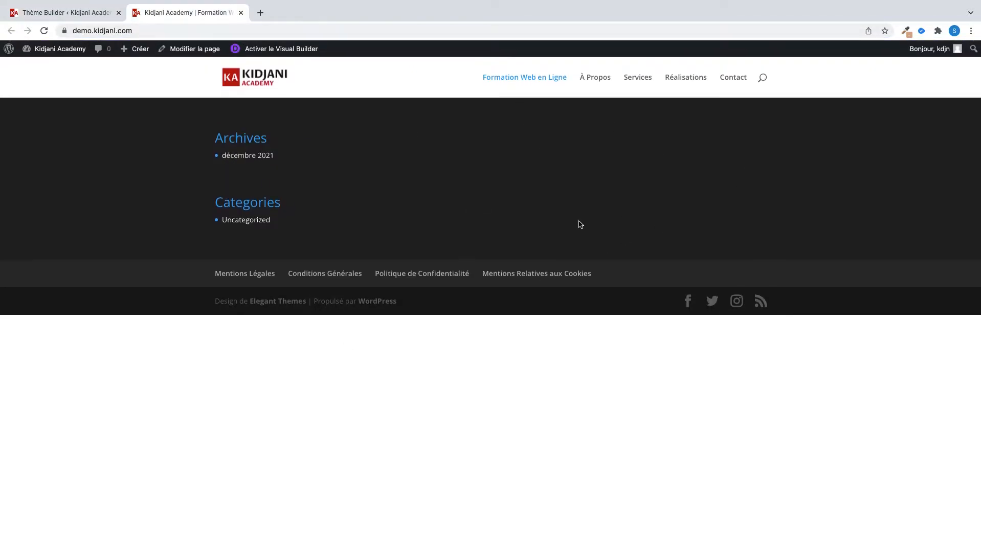
pyautogui.click(77, 15)
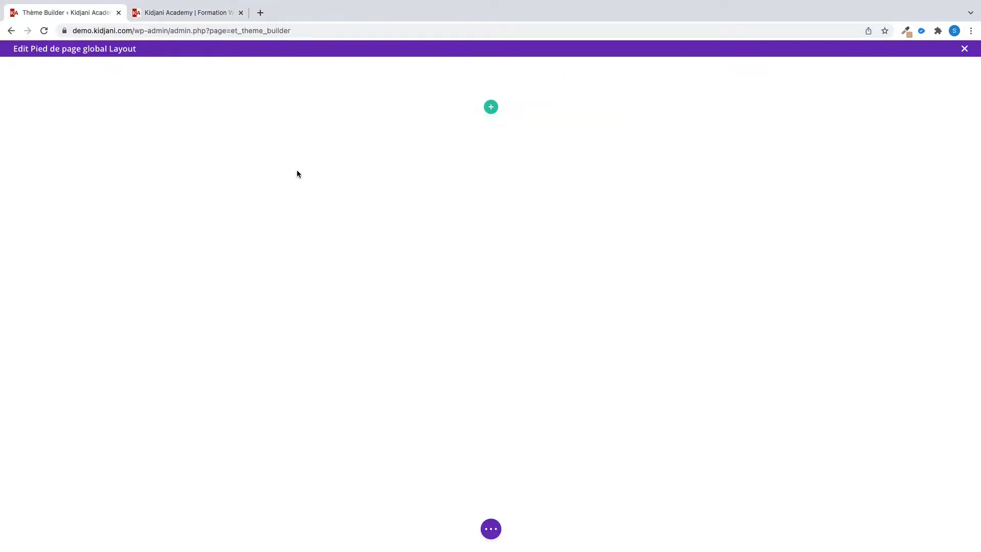
pyautogui.click(491, 107)
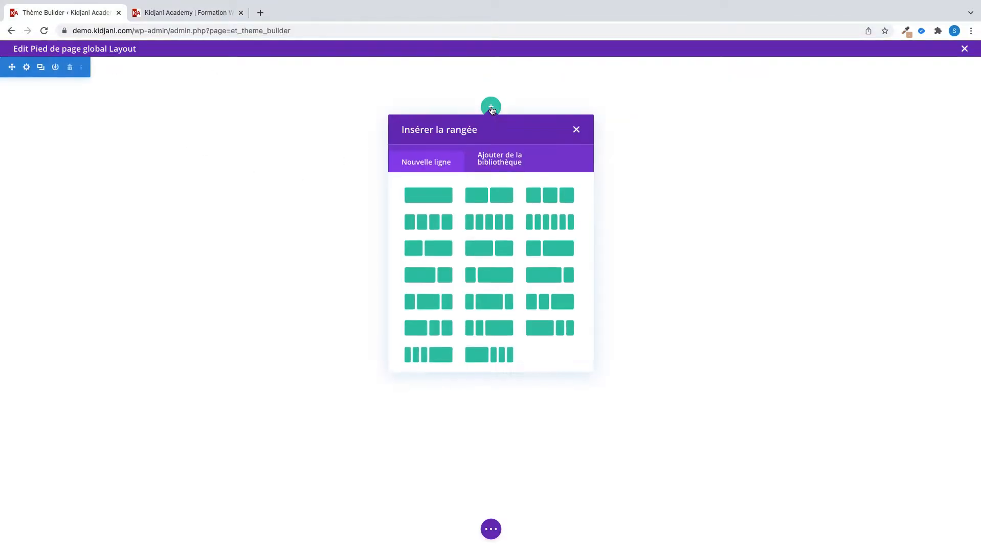
pyautogui.click(573, 129)
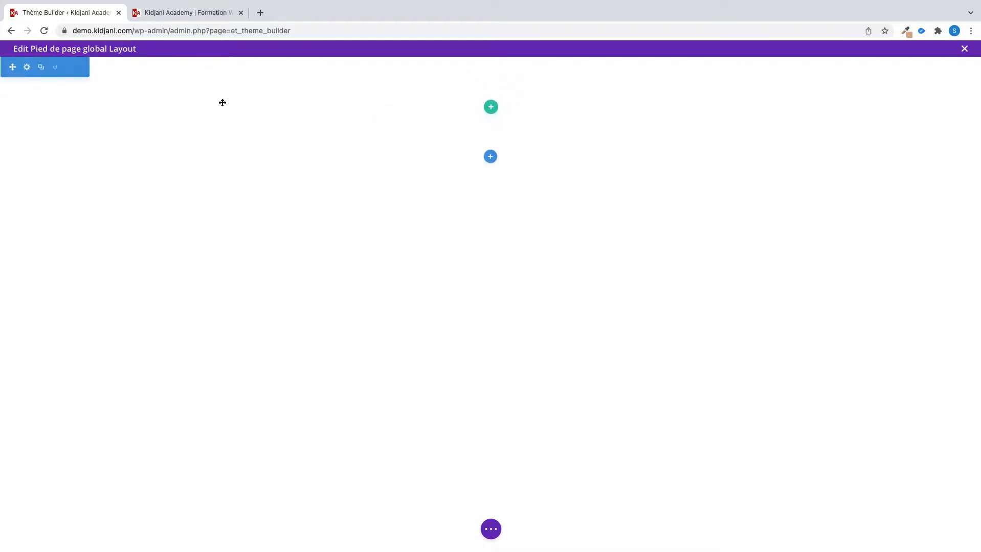
# Set the footer section's background colour to black and save the section settings
pyautogui.click(26, 69)
pyautogui.click(72, 205)
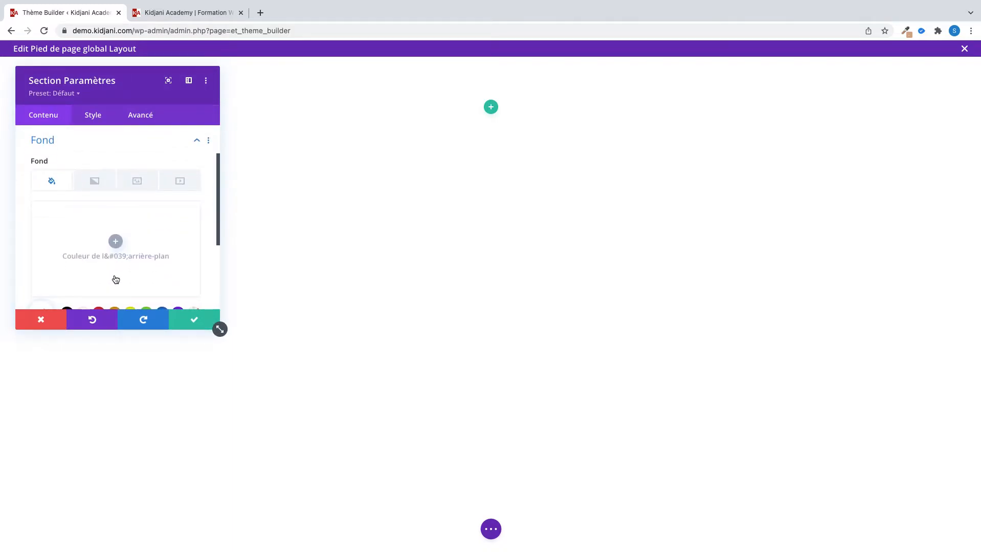
pyautogui.scroll(-2, 115, 279)
pyautogui.click(67, 264)
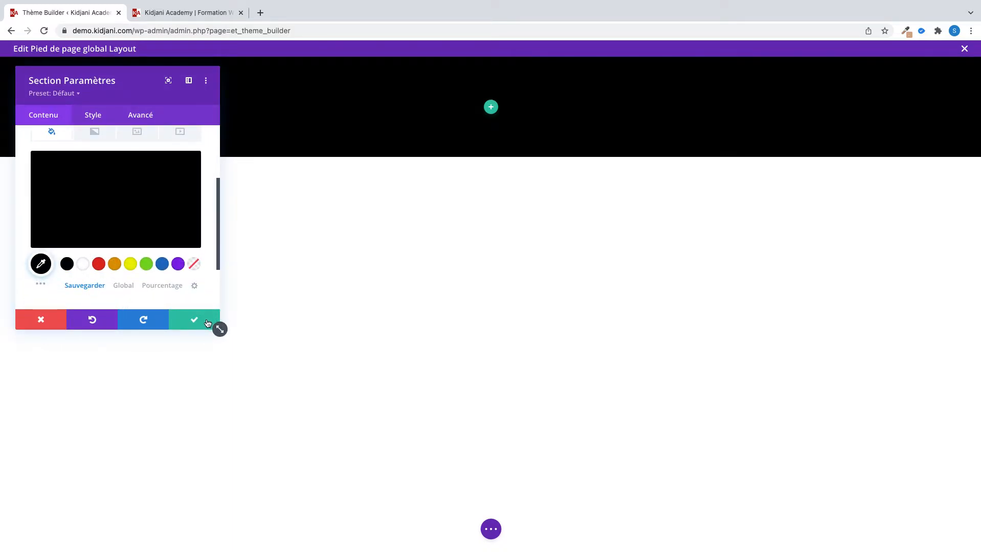
pyautogui.click(194, 319)
# Save and exit the global footer layout, and save all Theme Builder changes
pyautogui.click(964, 49)
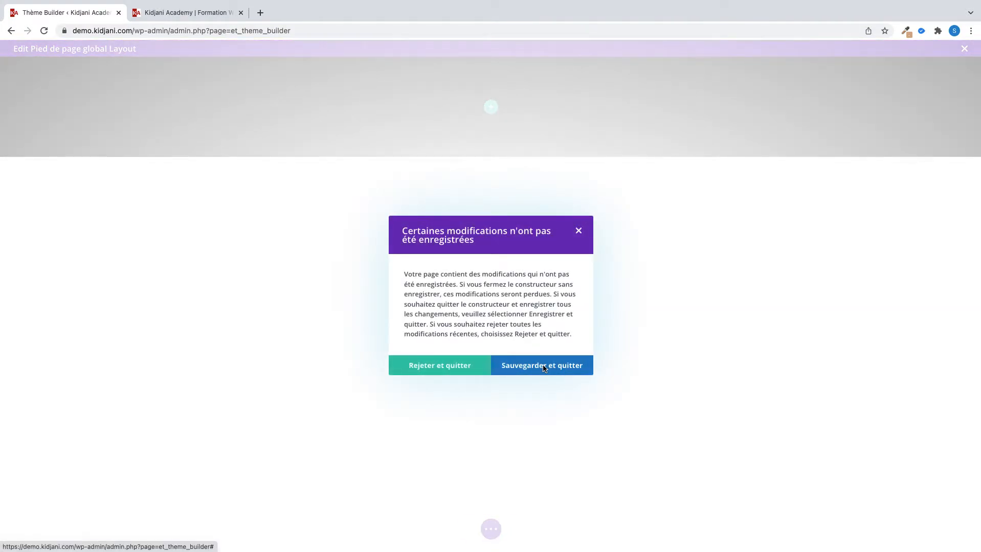
pyautogui.click(543, 366)
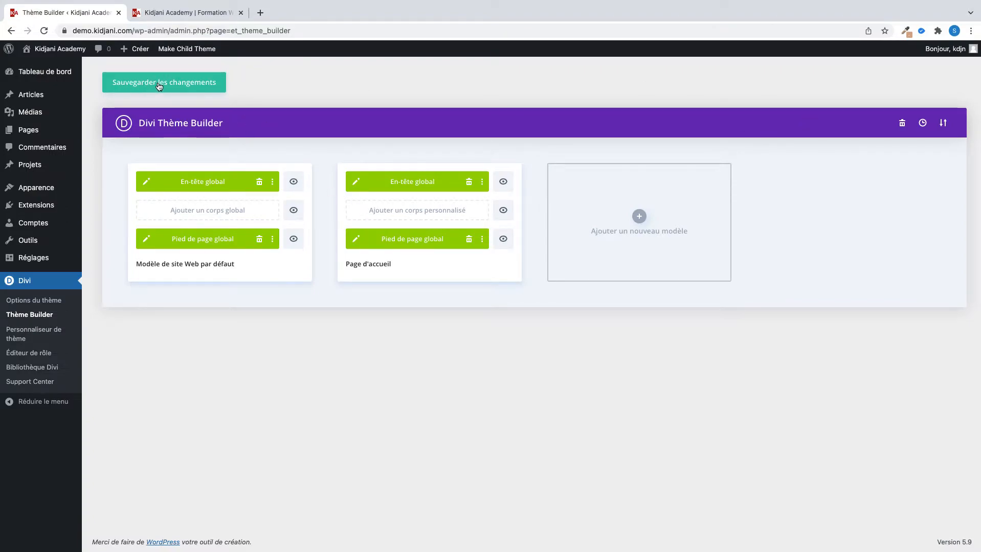
pyautogui.click(174, 85)
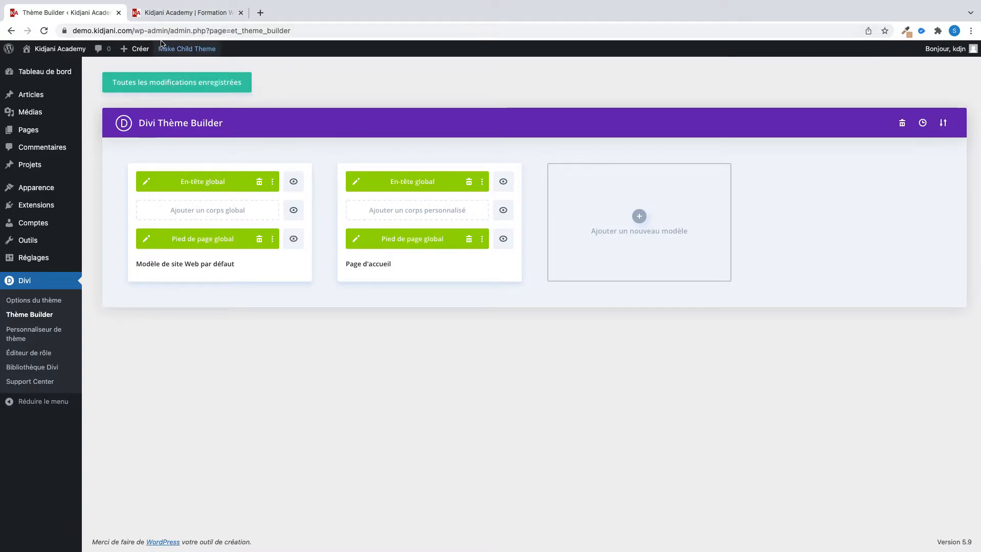
# Reload the live site to check the new global header and footer, and return to the Theme Builder
pyautogui.click(207, 14)
pyautogui.click(45, 31)
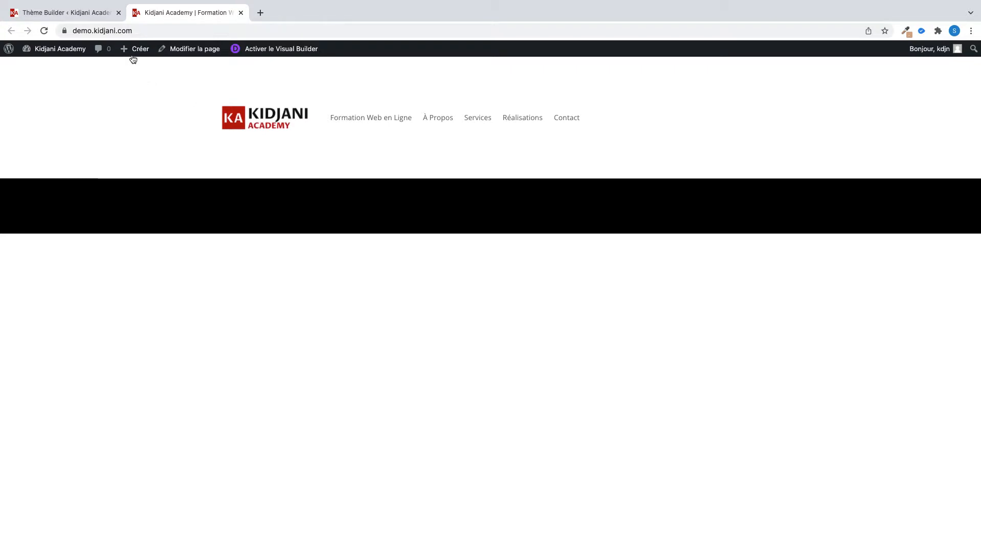
pyautogui.click(92, 16)
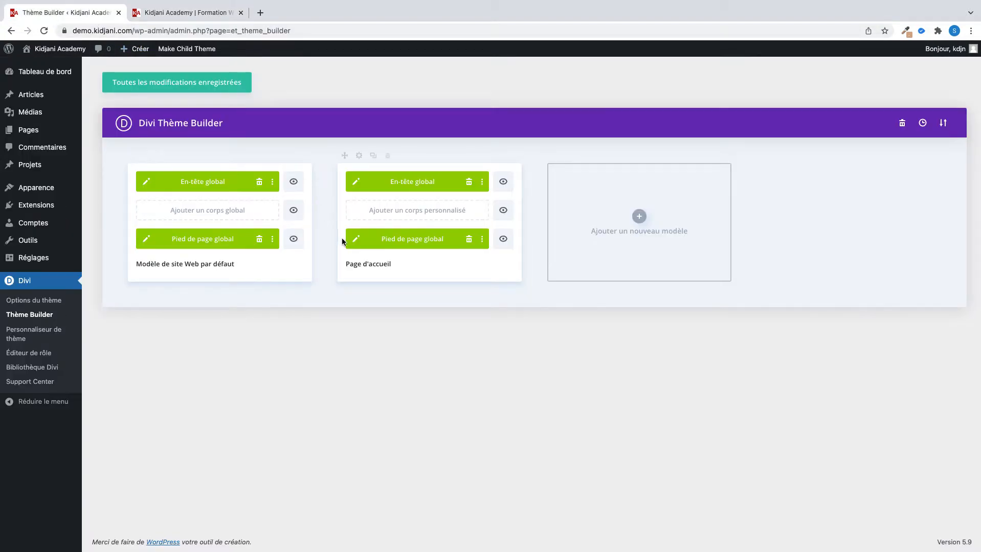
# In the global header, set the menu logo's link URL to the dynamic home page link (Lien de la page d'accueil), and save and exit the layout
pyautogui.click(355, 182)
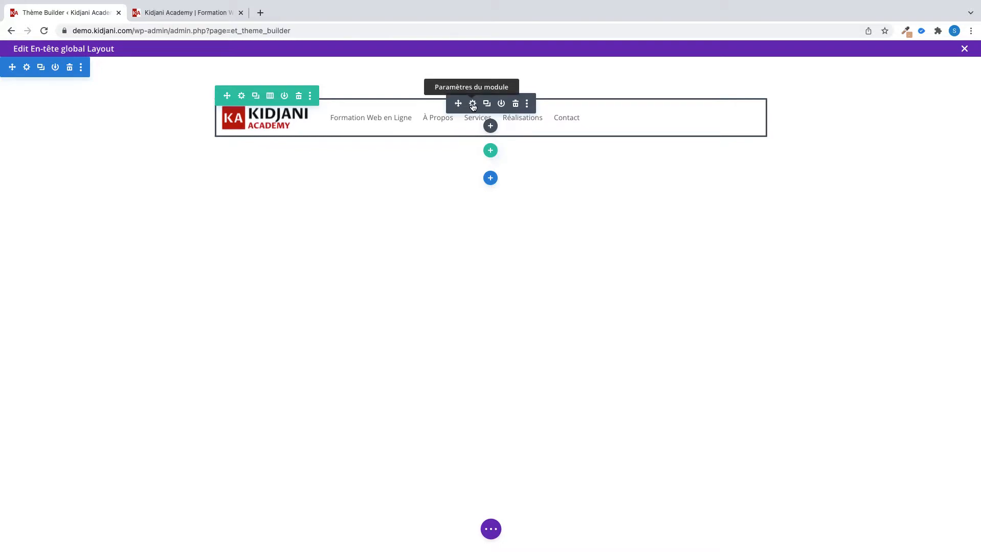
pyautogui.click(472, 105)
pyautogui.scroll(-3, 117, 224)
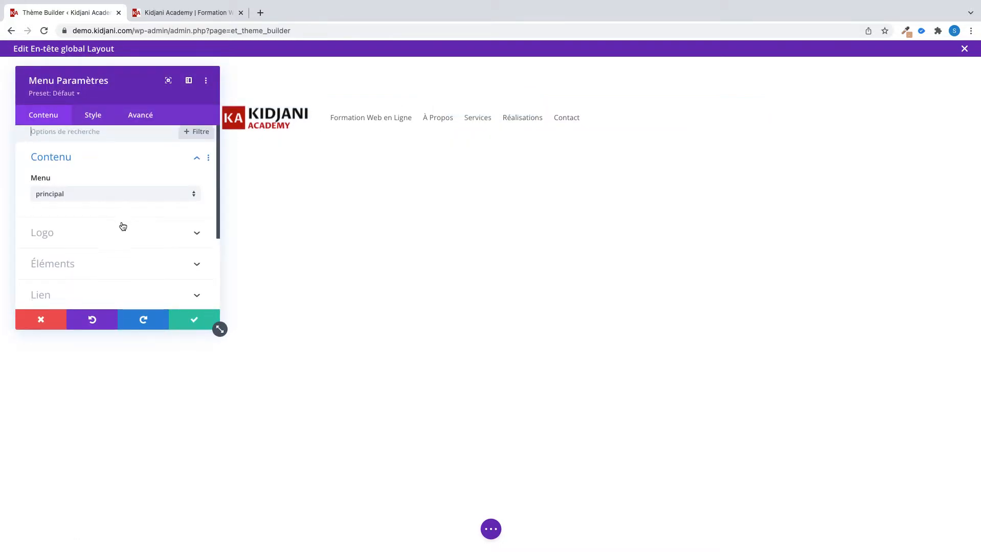
pyautogui.click(109, 229)
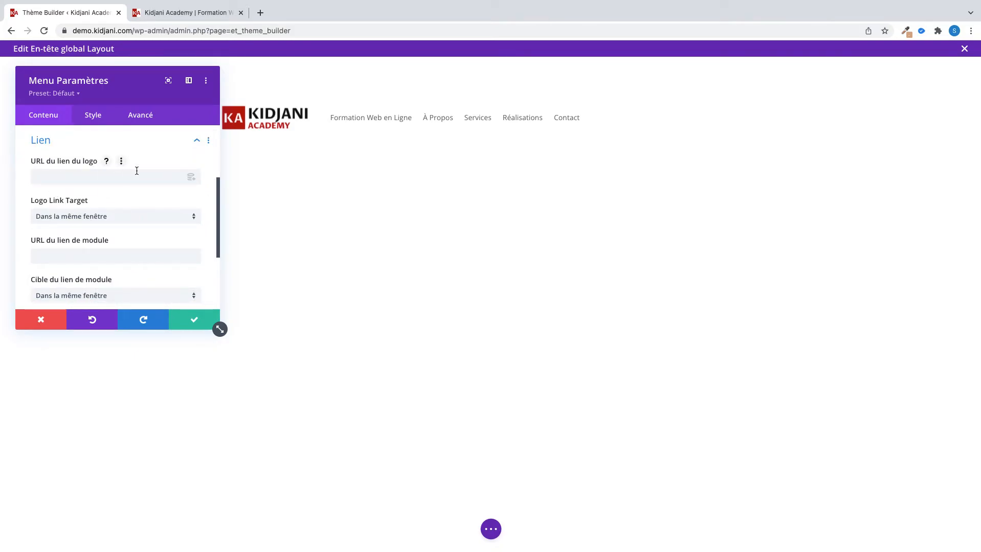
pyautogui.click(192, 180)
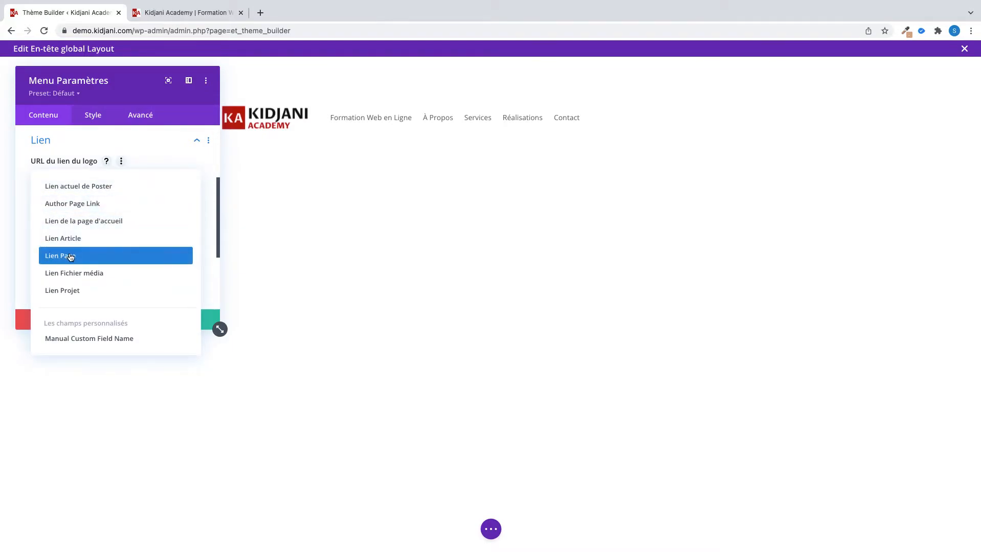
pyautogui.click(82, 226)
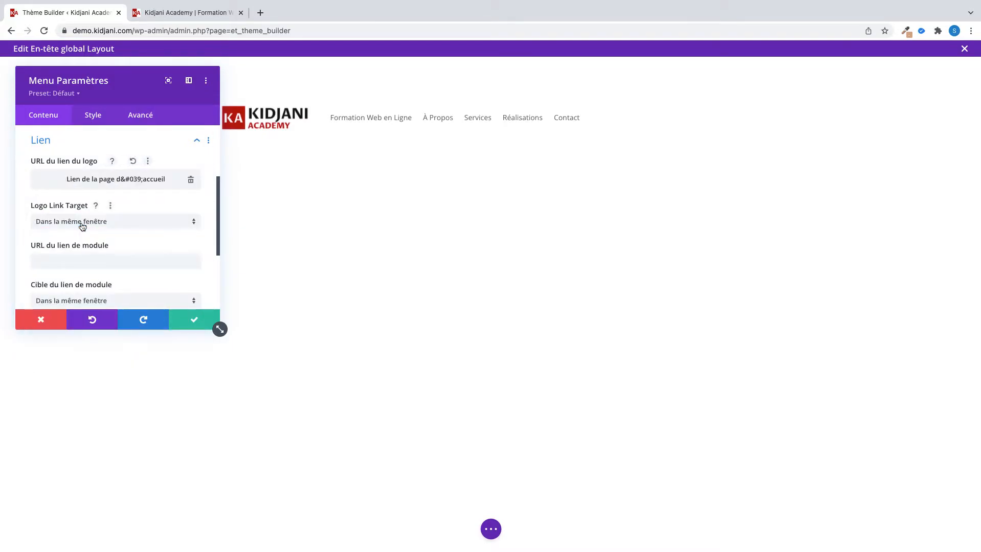
pyautogui.click(185, 319)
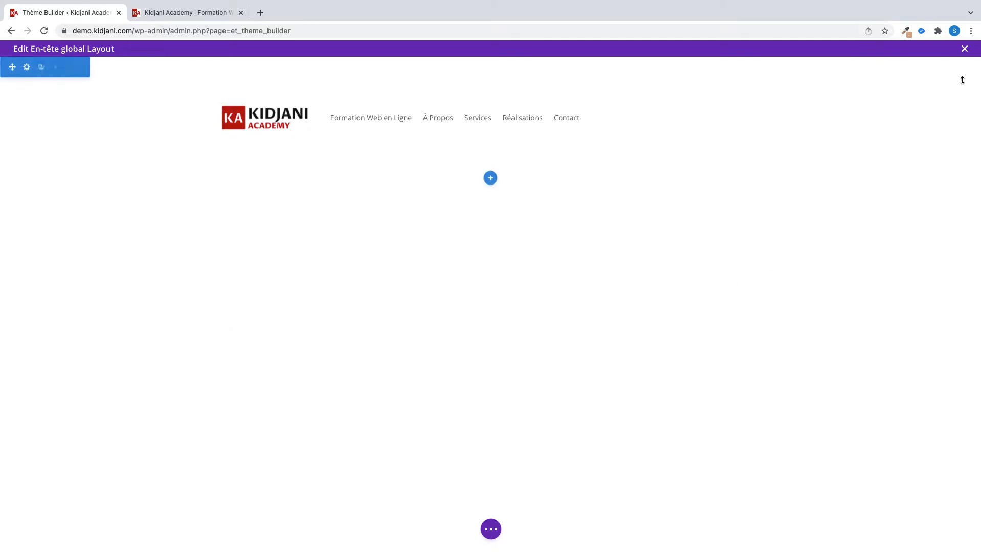
pyautogui.click(964, 49)
pyautogui.click(553, 366)
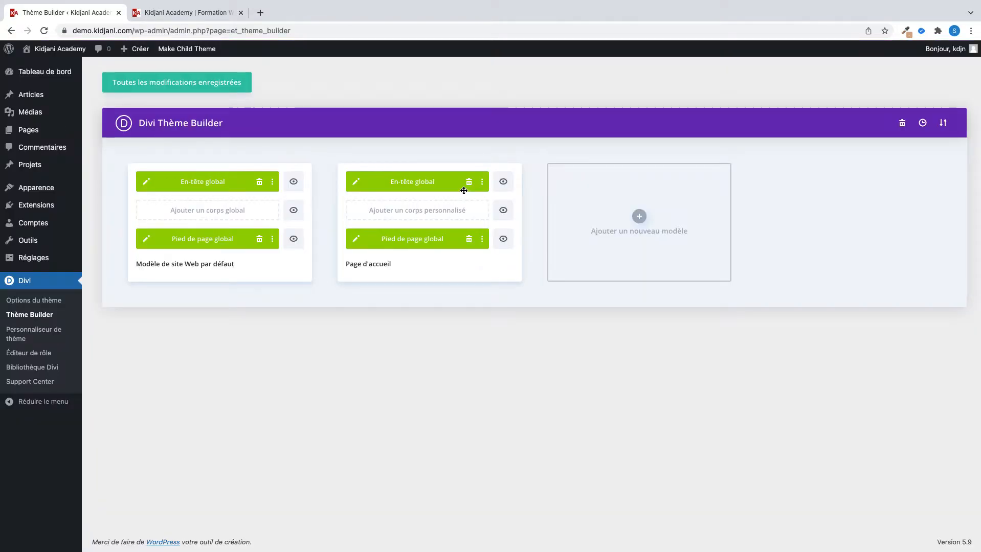
# Reload the live site, test the header logo's home page link, and return to the Theme Builder
pyautogui.click(199, 14)
pyautogui.click(44, 31)
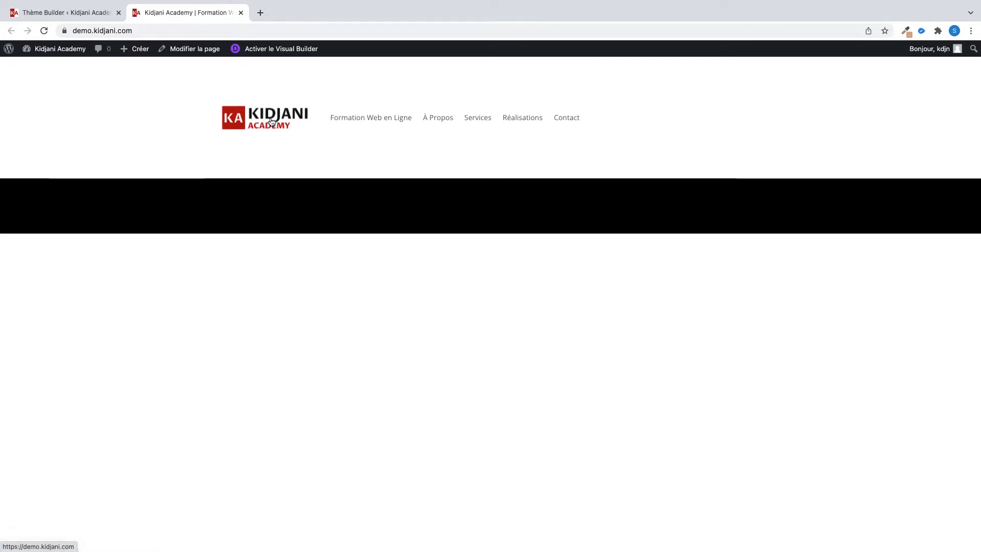
pyautogui.click(295, 122)
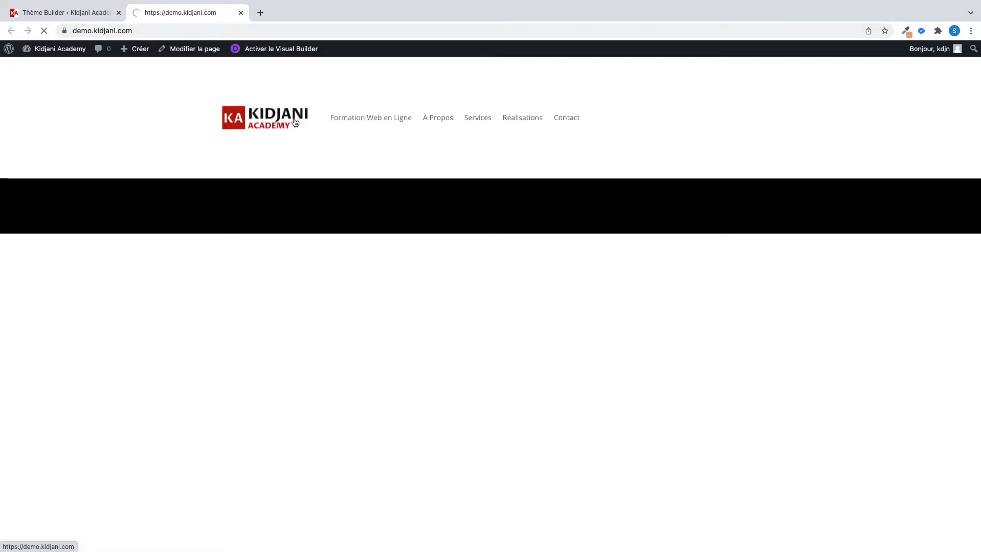
pyautogui.click(263, 125)
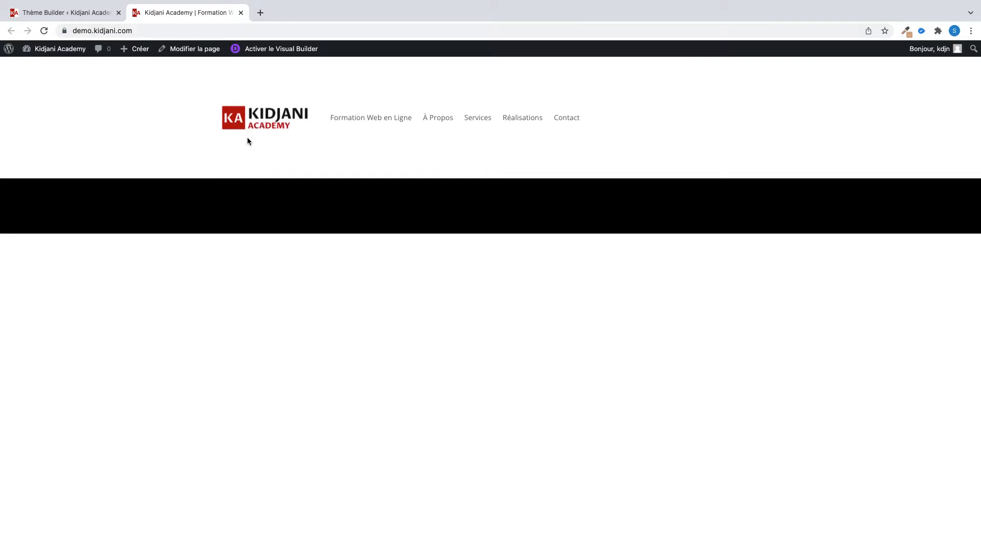
pyautogui.click(56, 13)
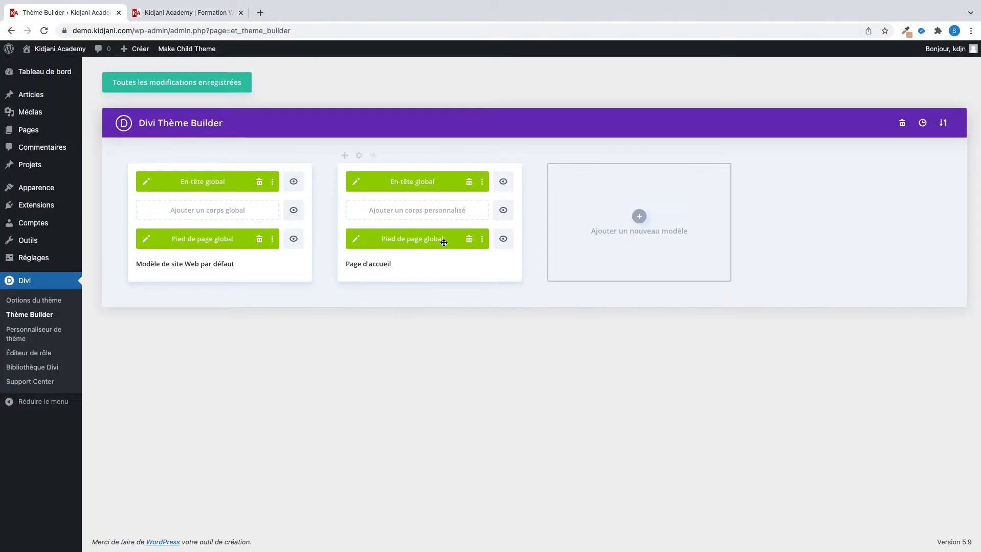
# Start building a custom body for the Page d'accueil template and insert a fullwidth (Plein écran) section below the empty section
pyautogui.click(416, 215)
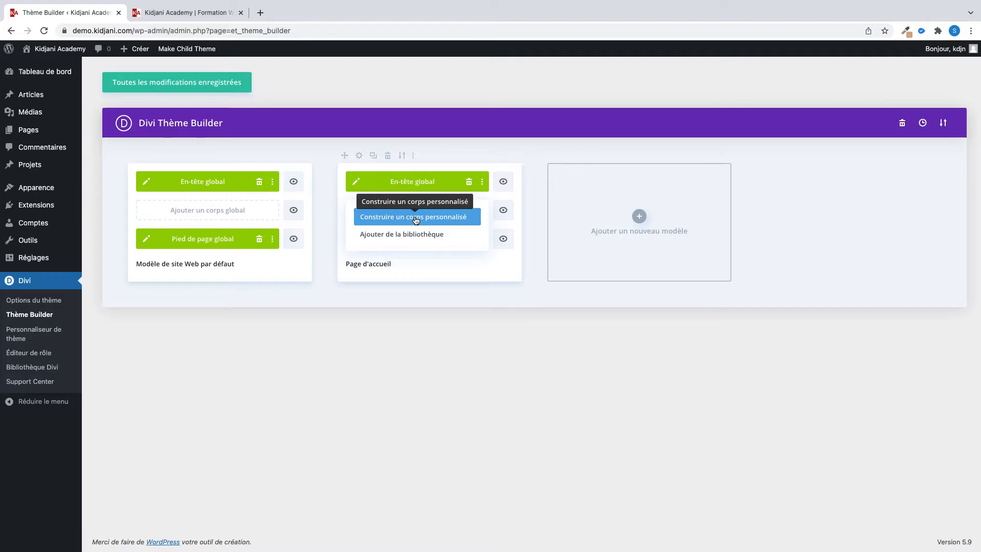
pyautogui.click(414, 217)
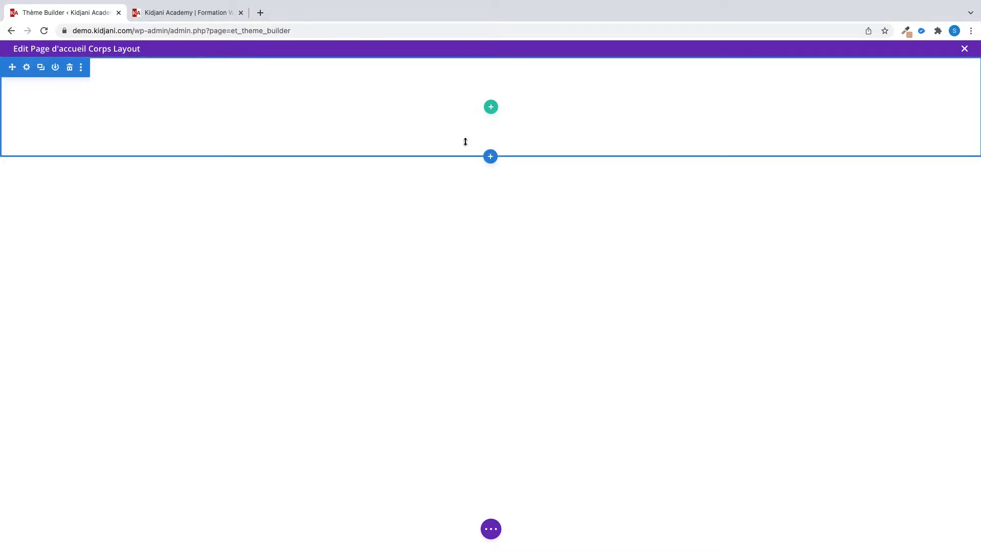
pyautogui.click(489, 158)
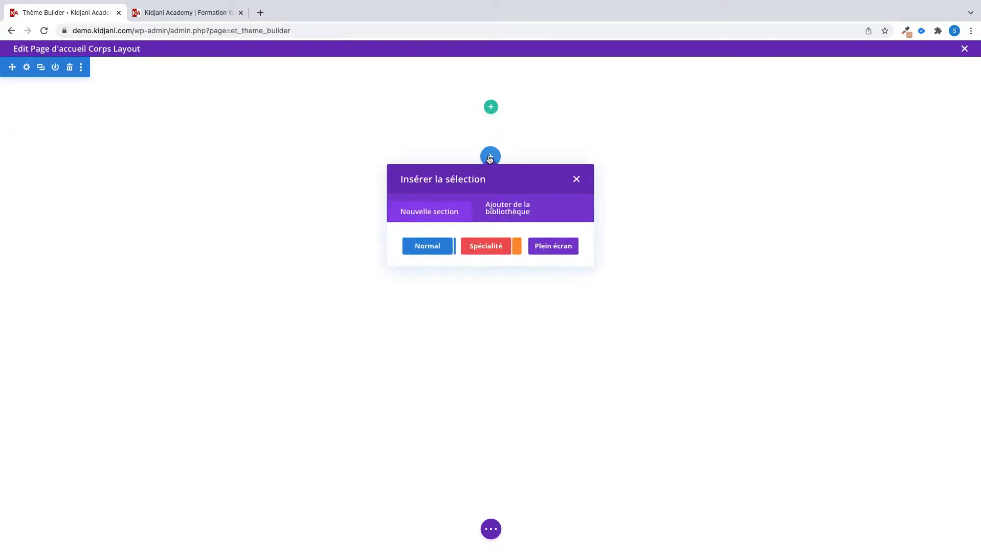
pyautogui.click(555, 248)
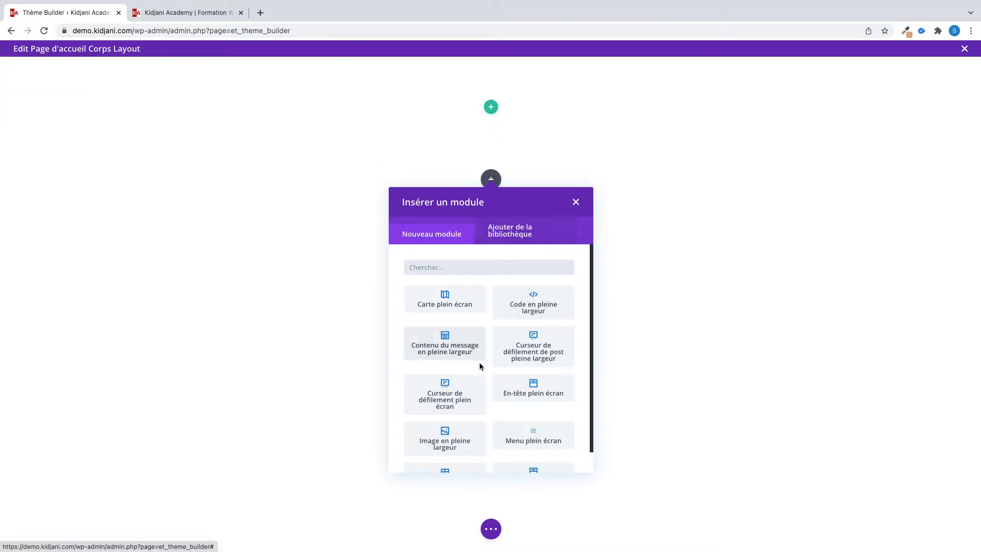
# Add an En-tête plein écran module to the fullwidth section with its default content, and delete the empty standard section above it
pyautogui.scroll(-1, 460, 376)
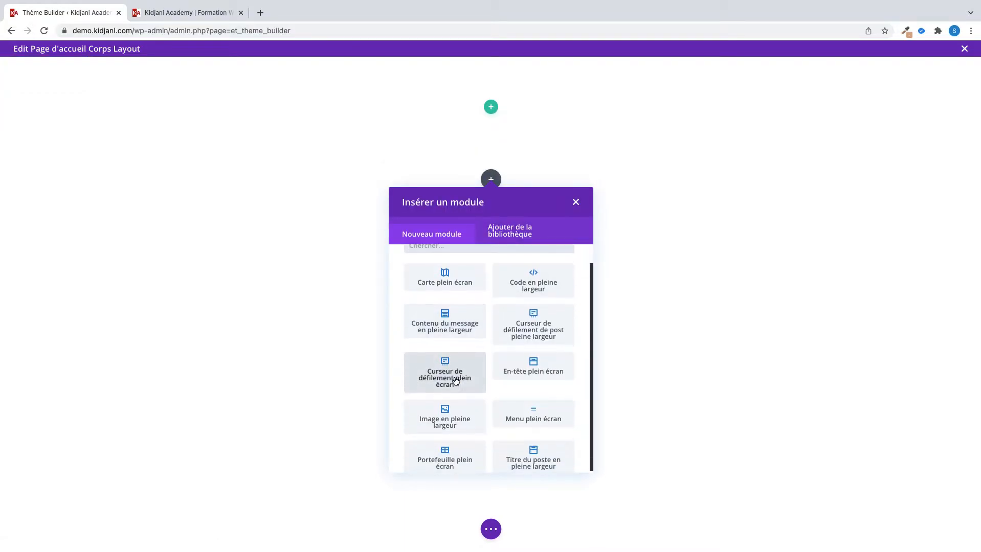
pyautogui.click(544, 362)
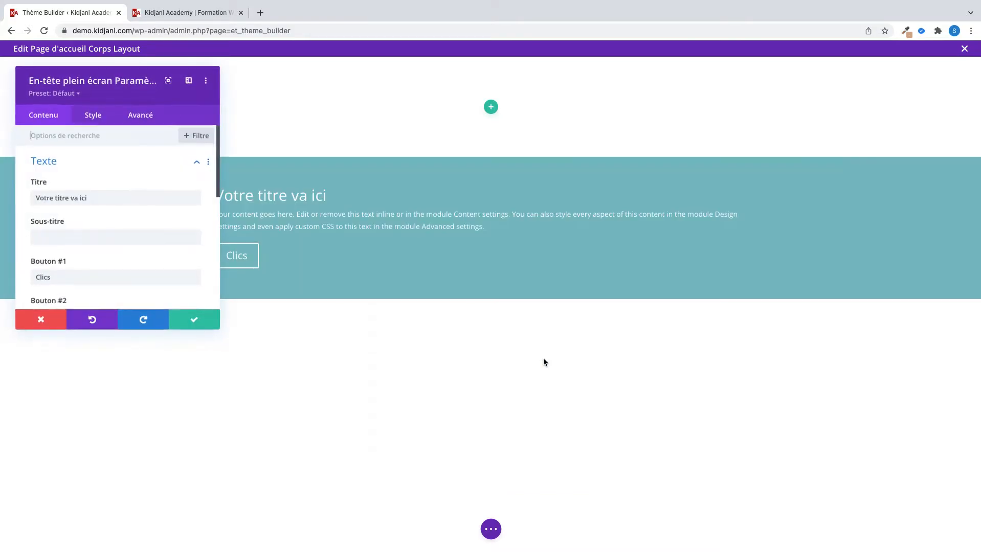
pyautogui.click(196, 321)
pyautogui.moveTo(70, 147)
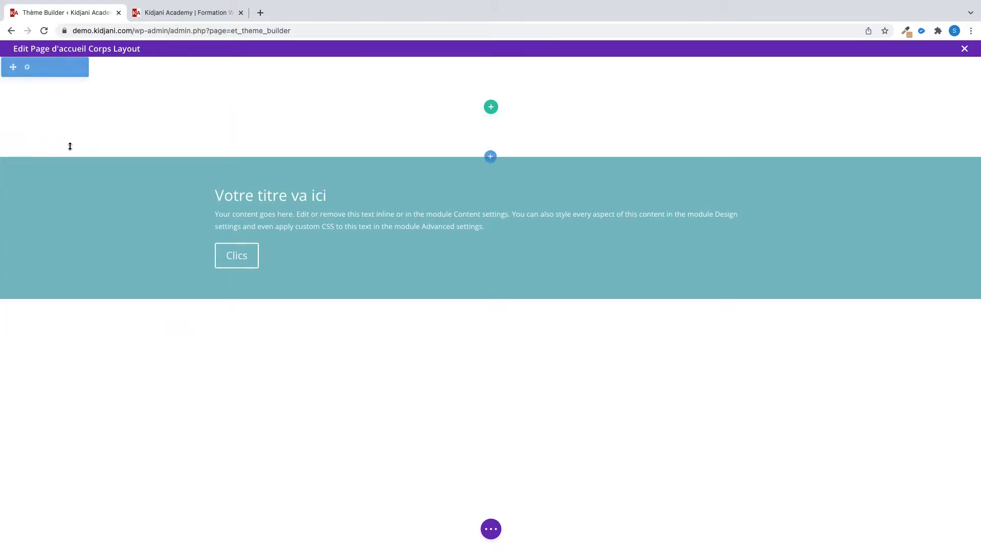
pyautogui.click(71, 71)
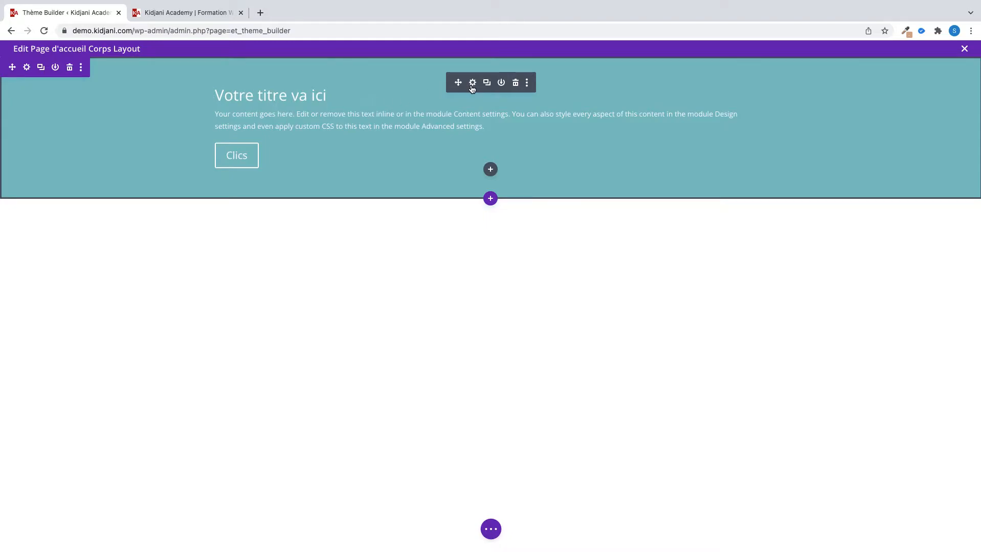
# Dock the fullwidth header module's settings beside the page and remove its default background color under Fond
pyautogui.click(472, 83)
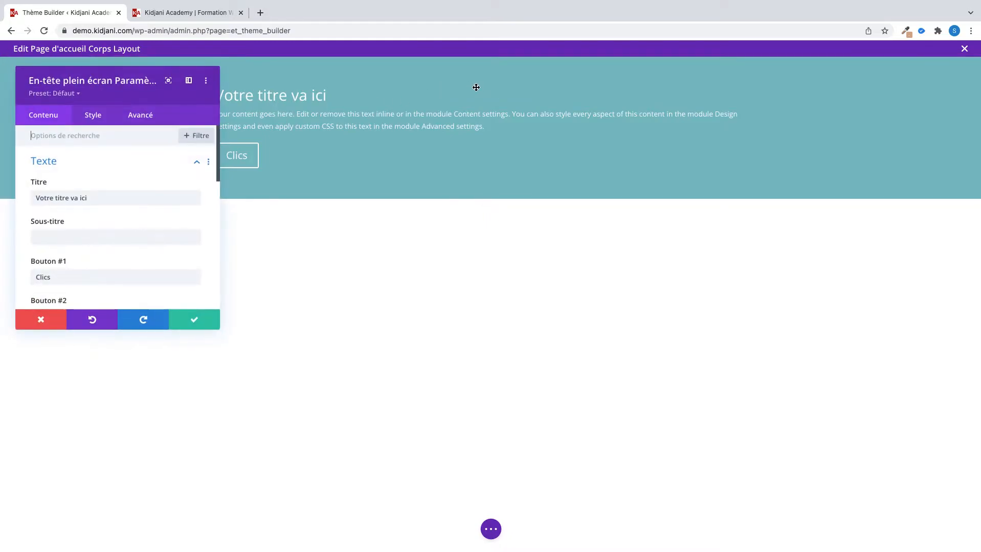
pyautogui.click(188, 82)
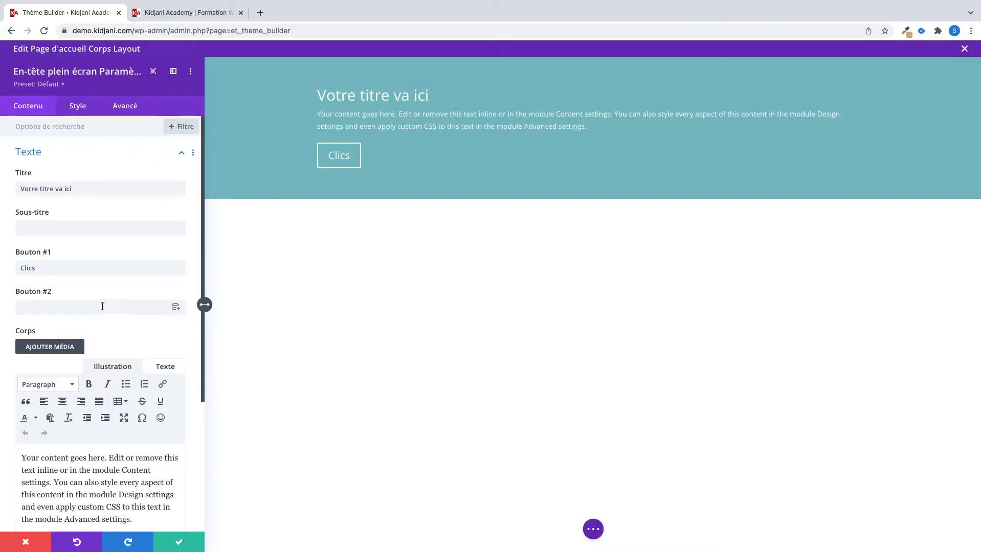
pyautogui.scroll(-5, 101, 306)
pyautogui.click(99, 438)
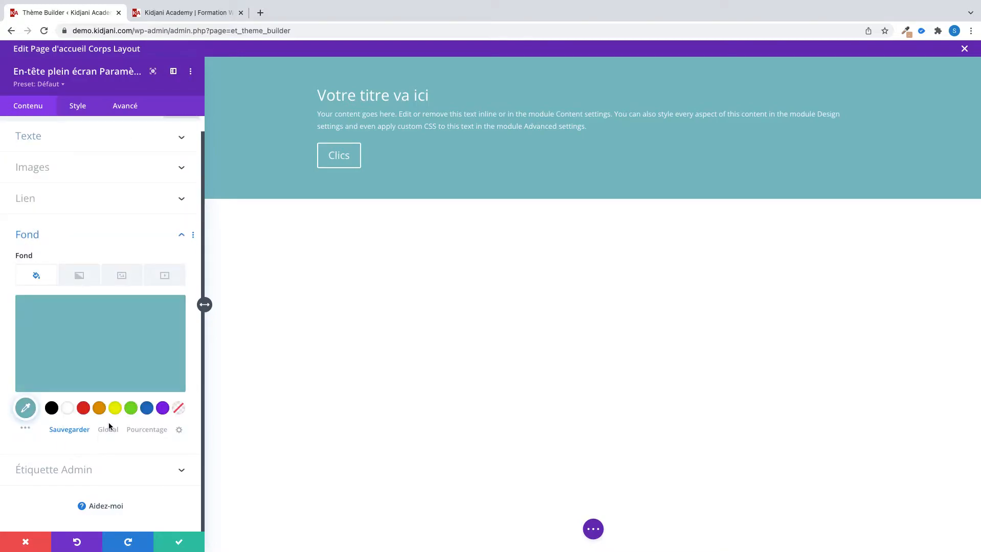
pyautogui.click(170, 311)
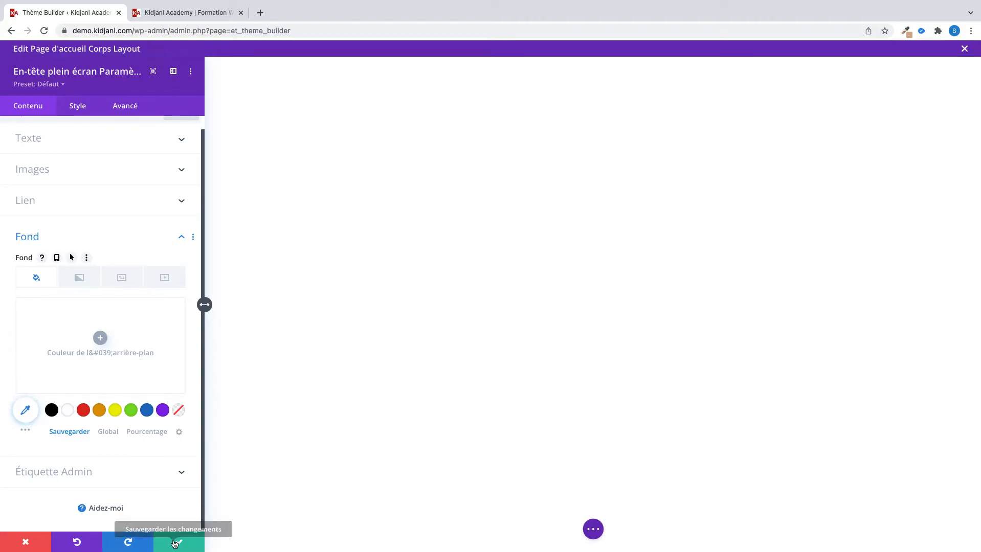
# Set the header's background image to the media library photo of glasses and a pen on a notebook, 1920 by 1282 pixels
pyautogui.click(123, 279)
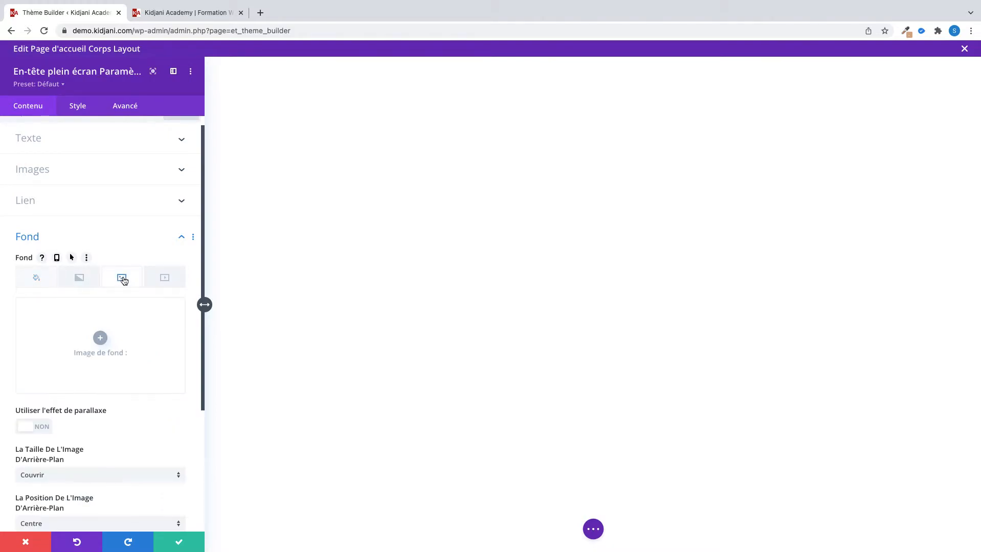
pyautogui.click(101, 338)
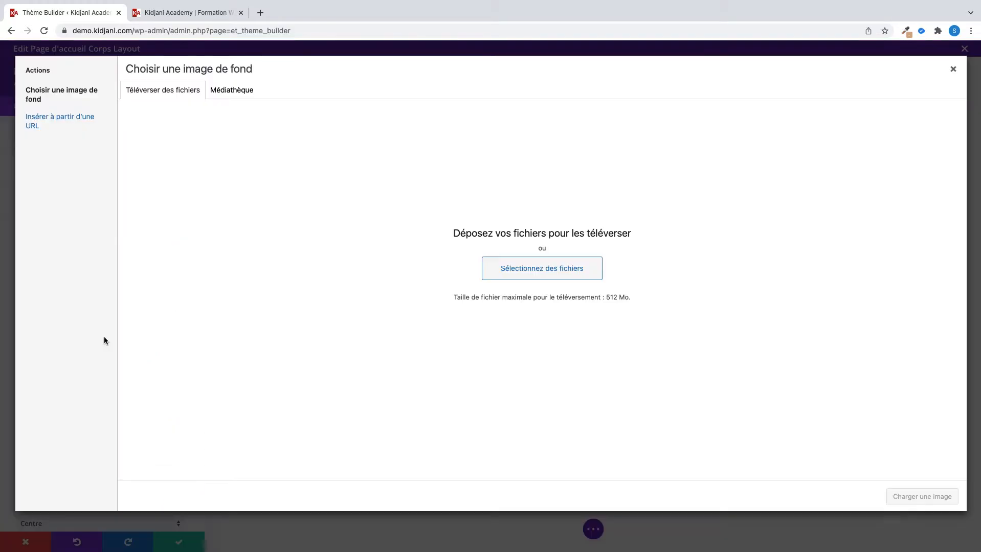
pyautogui.click(227, 93)
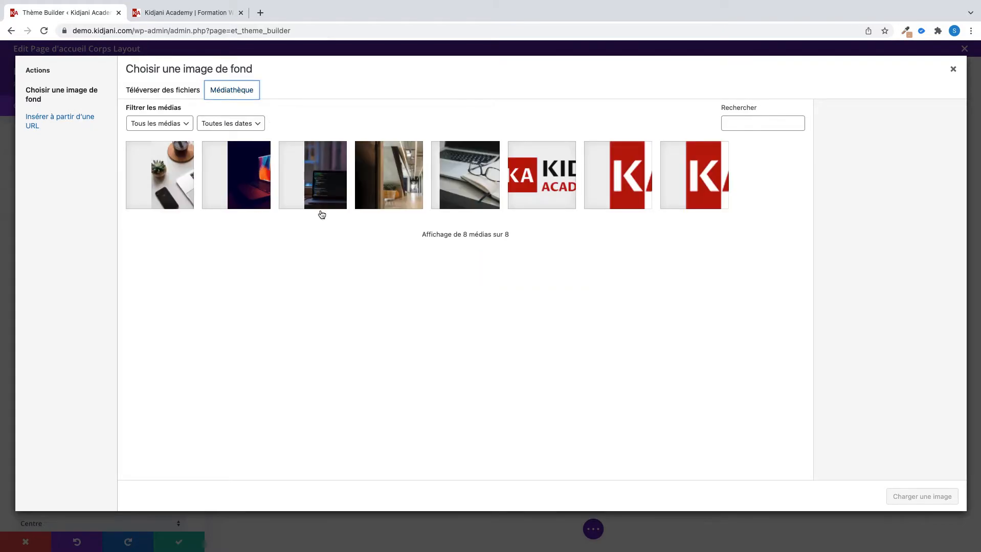
pyautogui.click(265, 182)
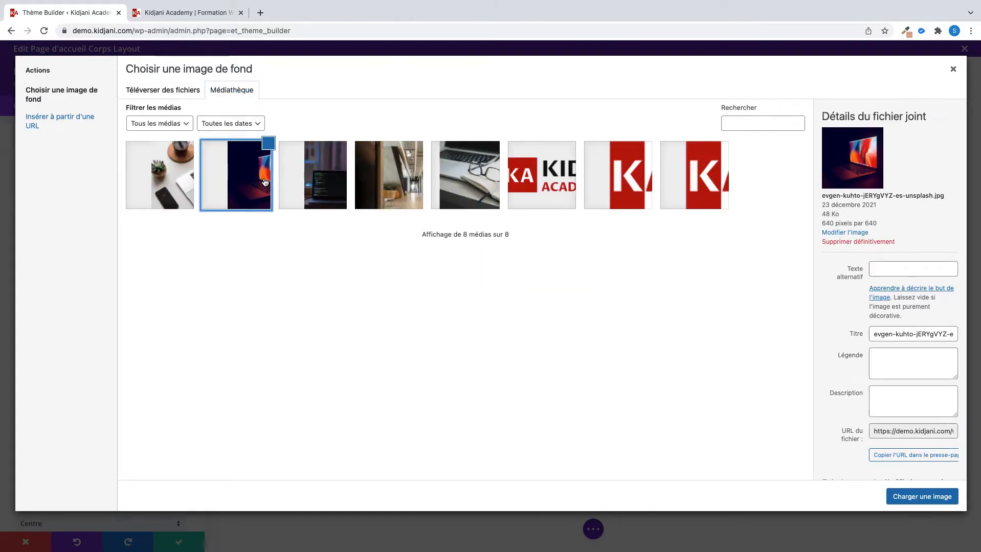
pyautogui.click(335, 197)
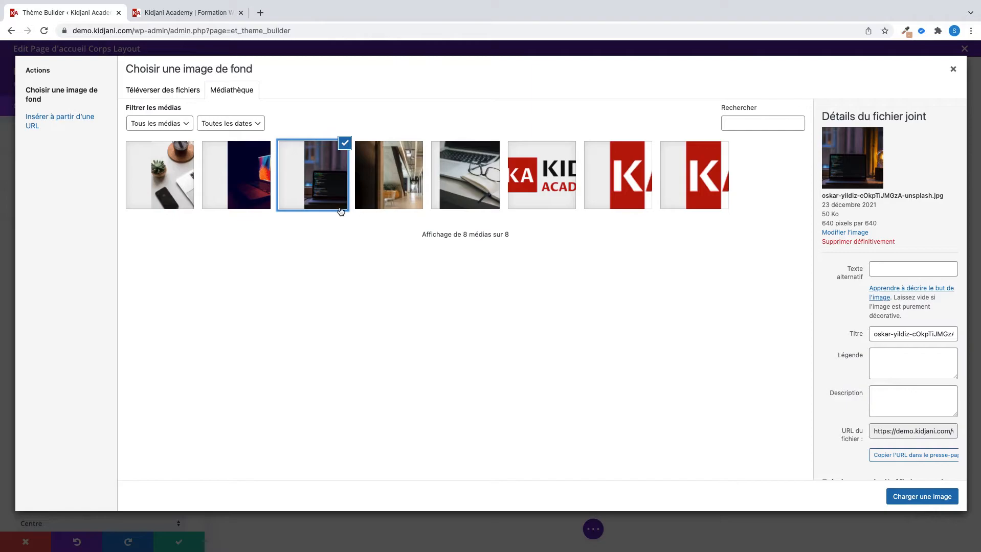
pyautogui.click(377, 186)
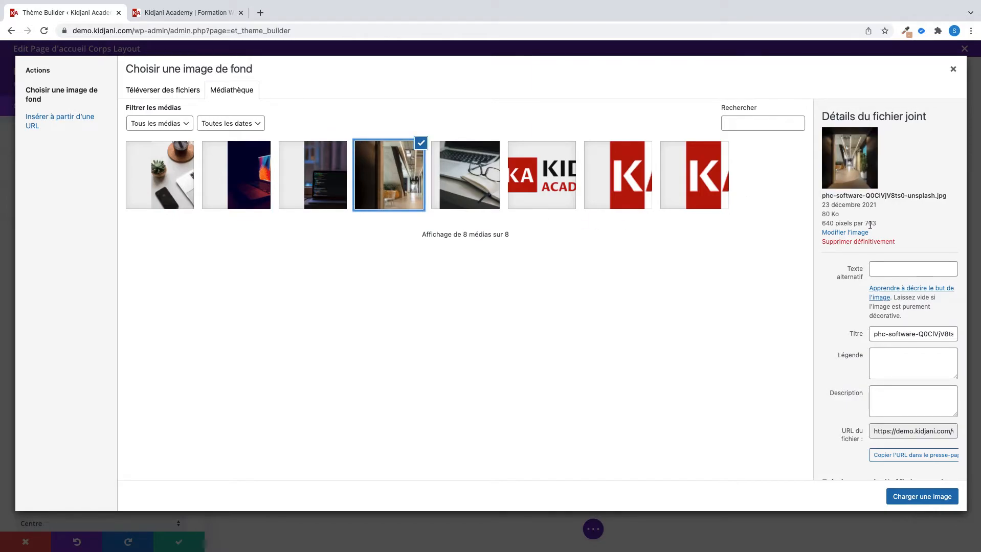
pyautogui.click(456, 180)
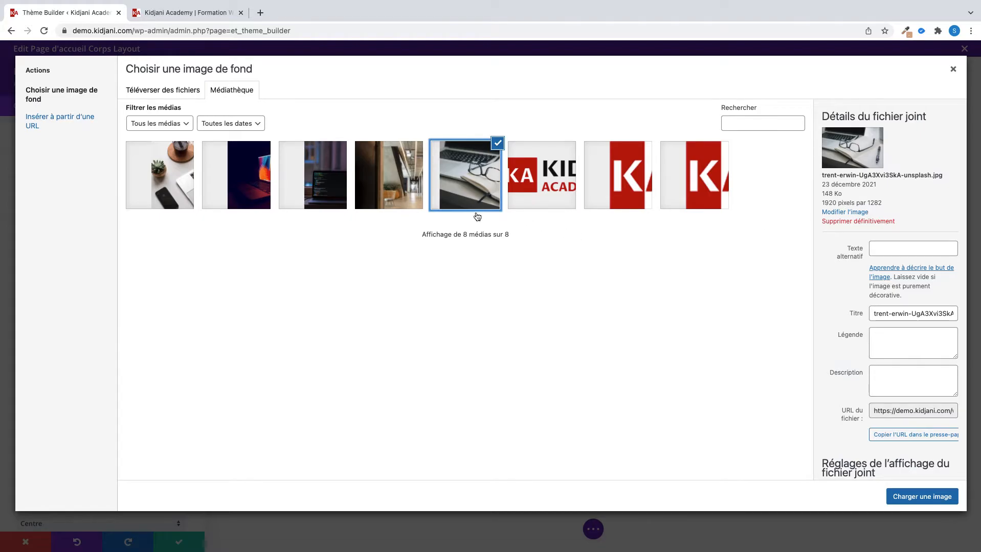
pyautogui.click(912, 499)
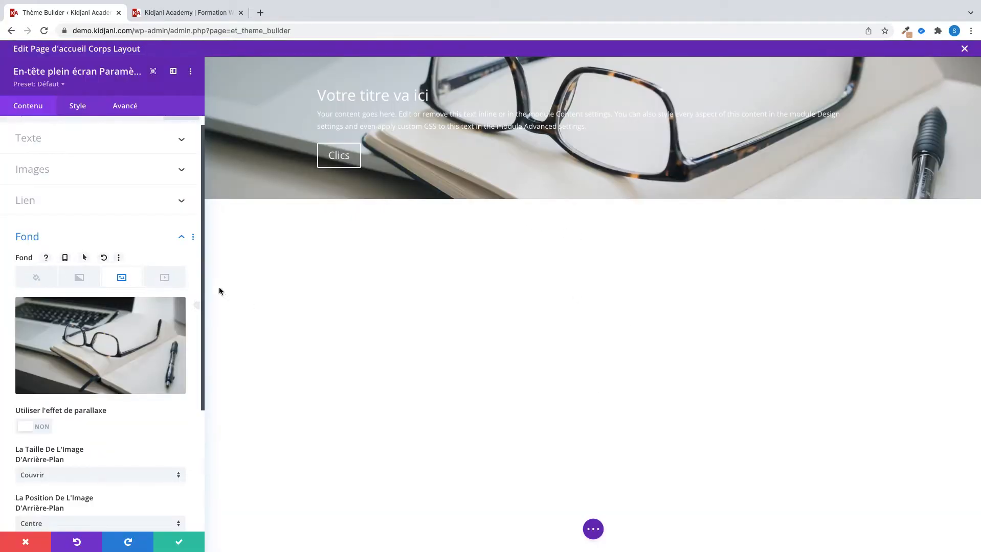
# Turn on fullscreen mode (Passer en mode plein écran) in the header's Modèle style settings
pyautogui.click(78, 107)
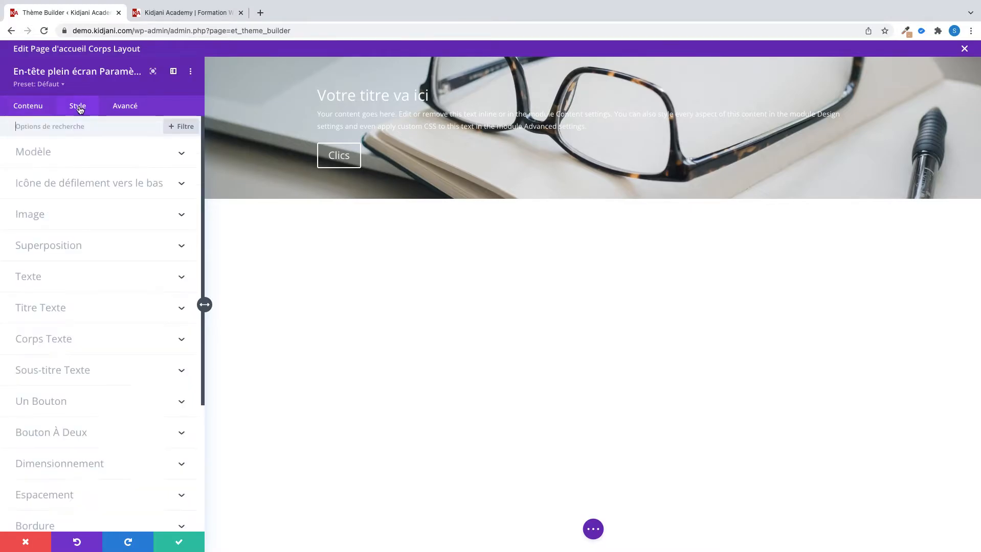
pyautogui.click(70, 154)
pyautogui.click(34, 238)
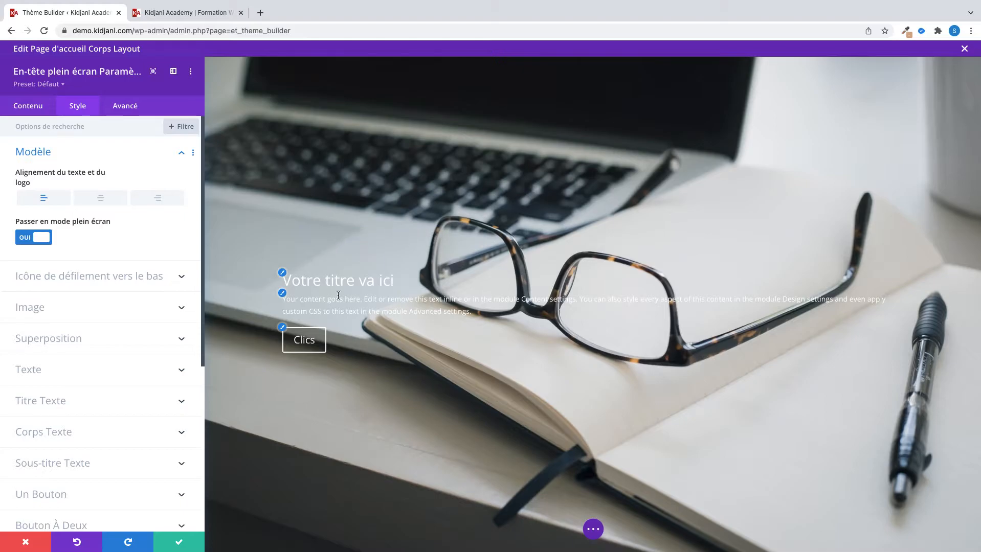
# Set the header's title text and body text colors to black
pyautogui.click(296, 279)
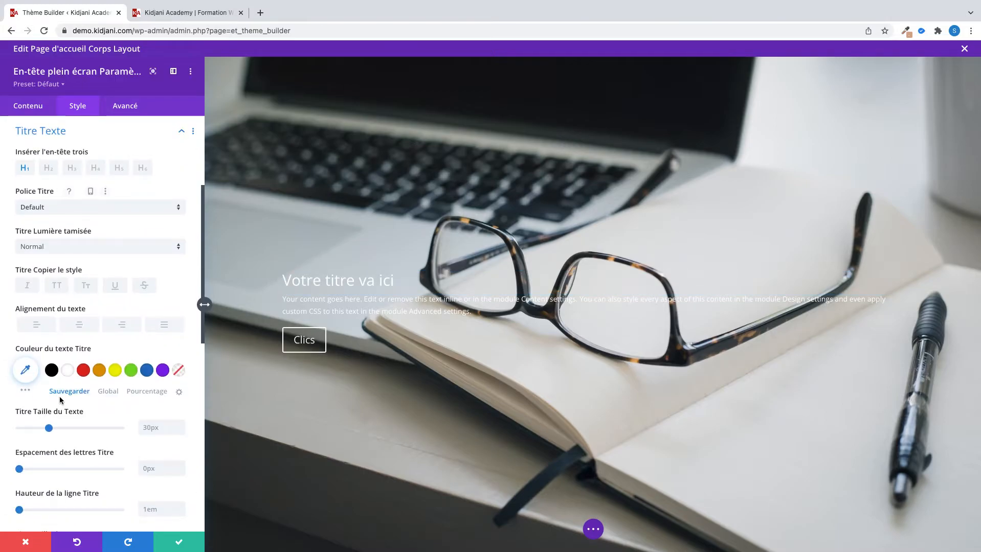
pyautogui.click(51, 370)
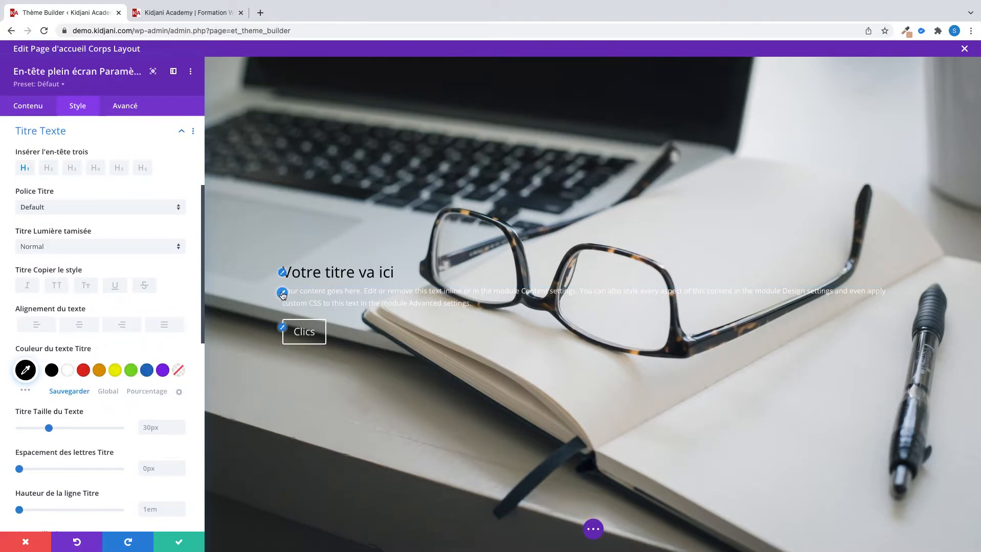
pyautogui.click(283, 295)
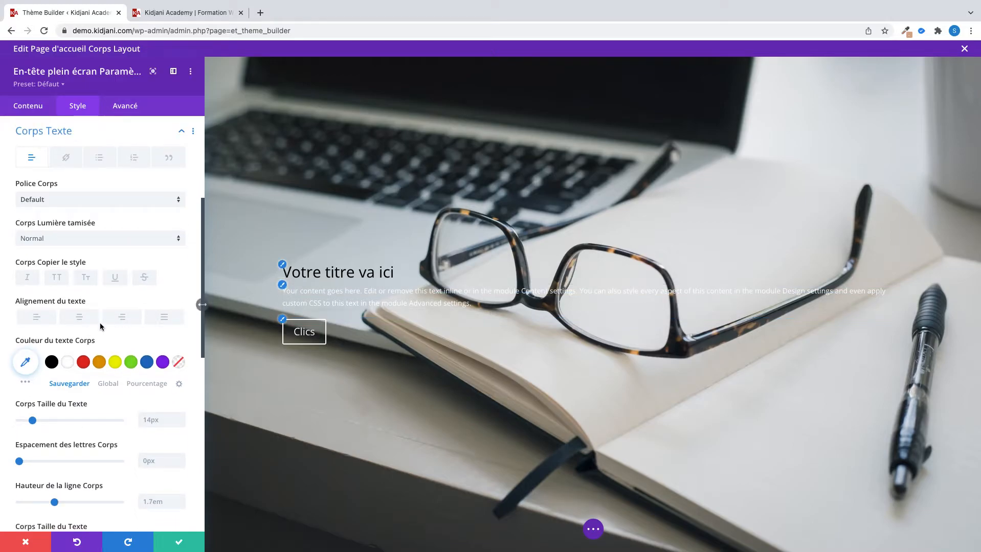
pyautogui.click(52, 363)
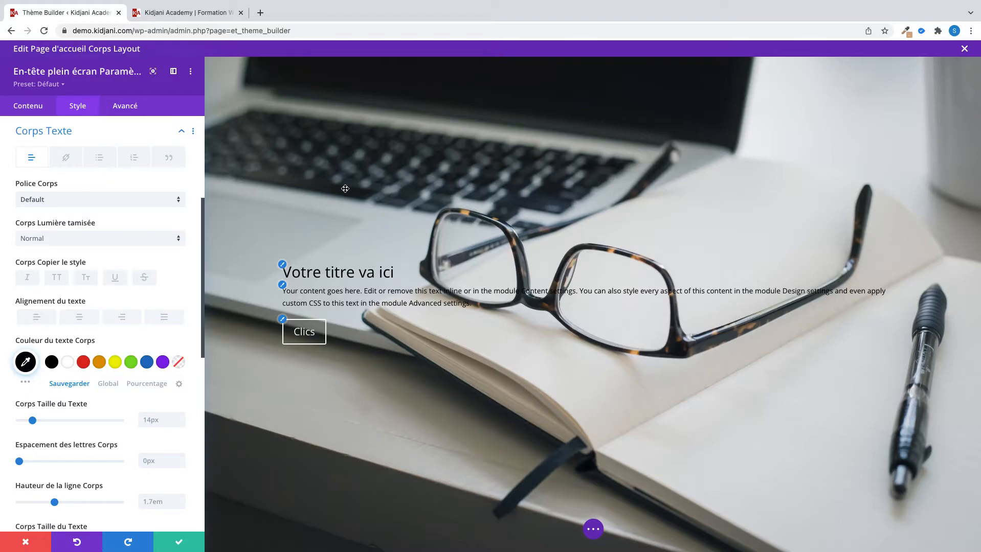
# Set the blend mode of the header's background image (Fondu de l'image de fond) to Multiplié
pyautogui.click(31, 106)
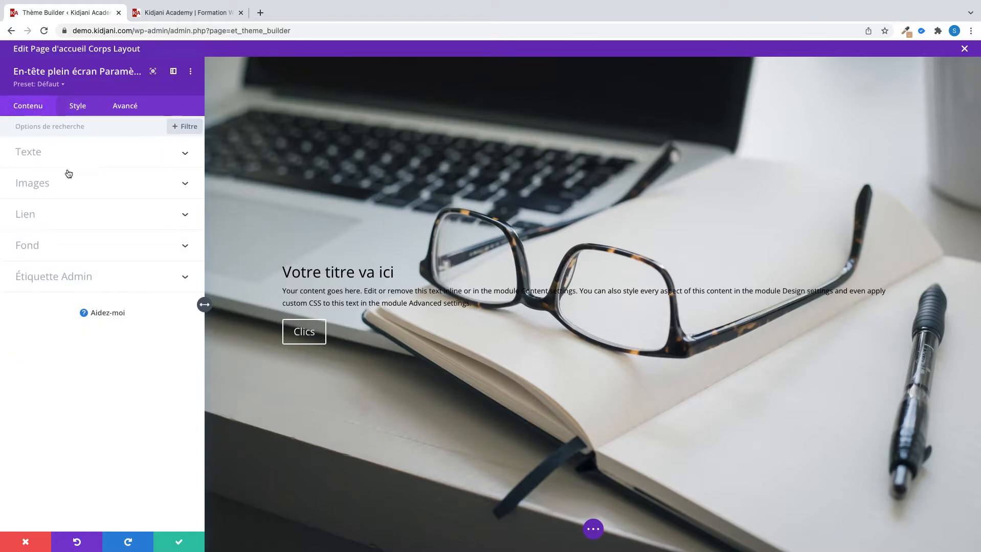
pyautogui.click(82, 247)
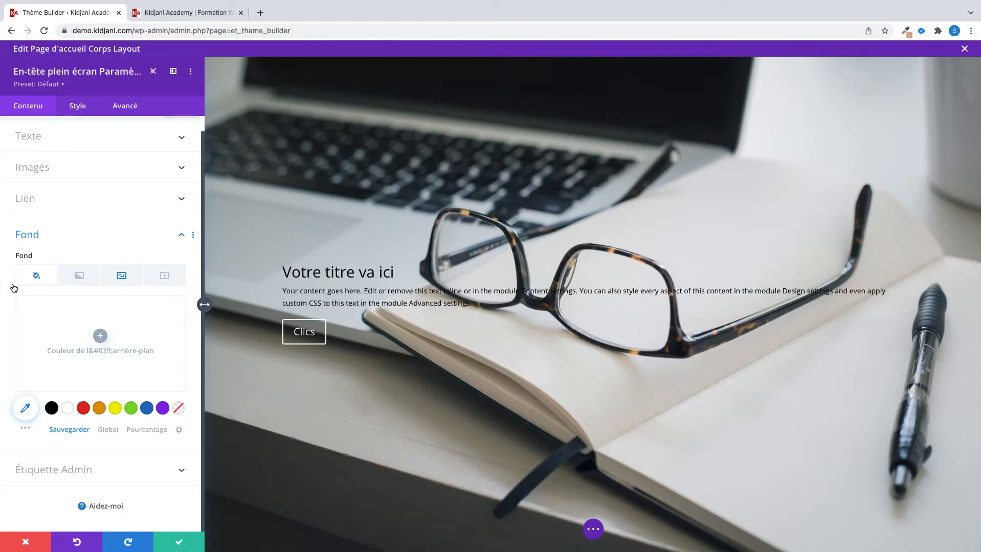
pyautogui.click(116, 280)
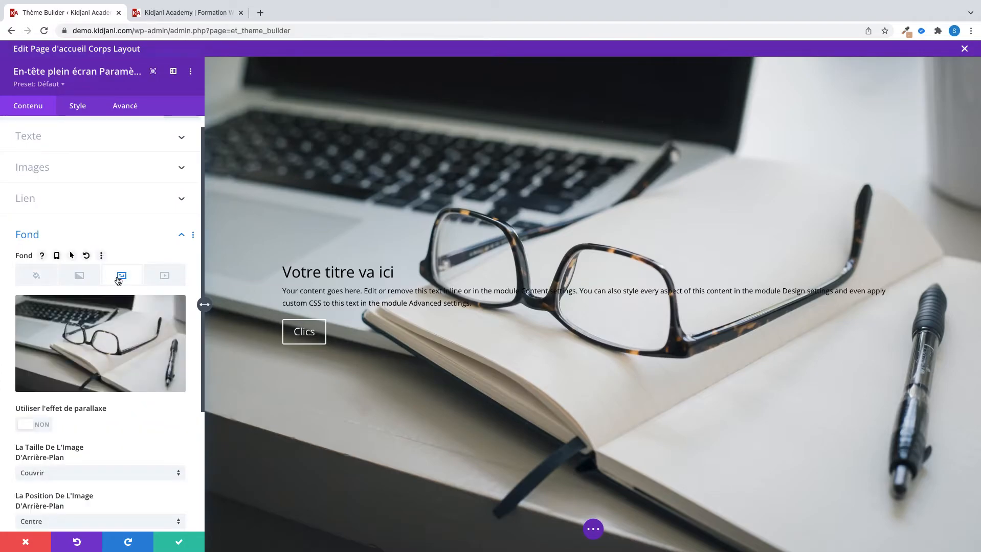
pyautogui.scroll(-5, 95, 439)
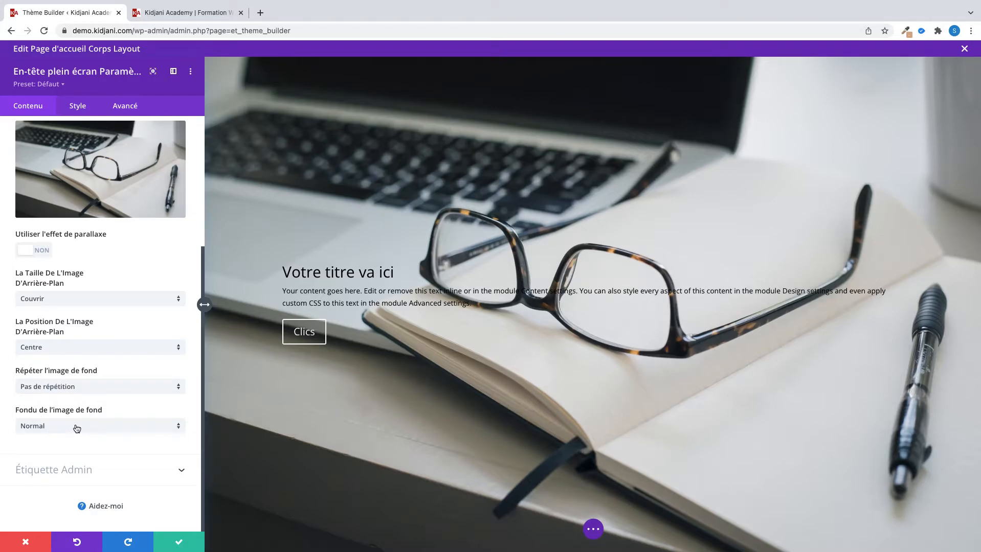
pyautogui.click(77, 429)
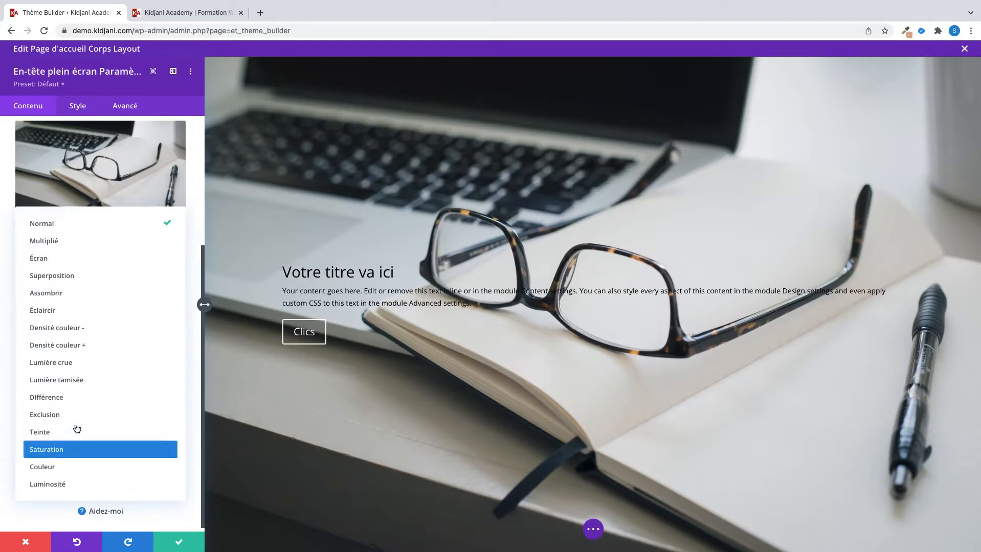
pyautogui.click(49, 248)
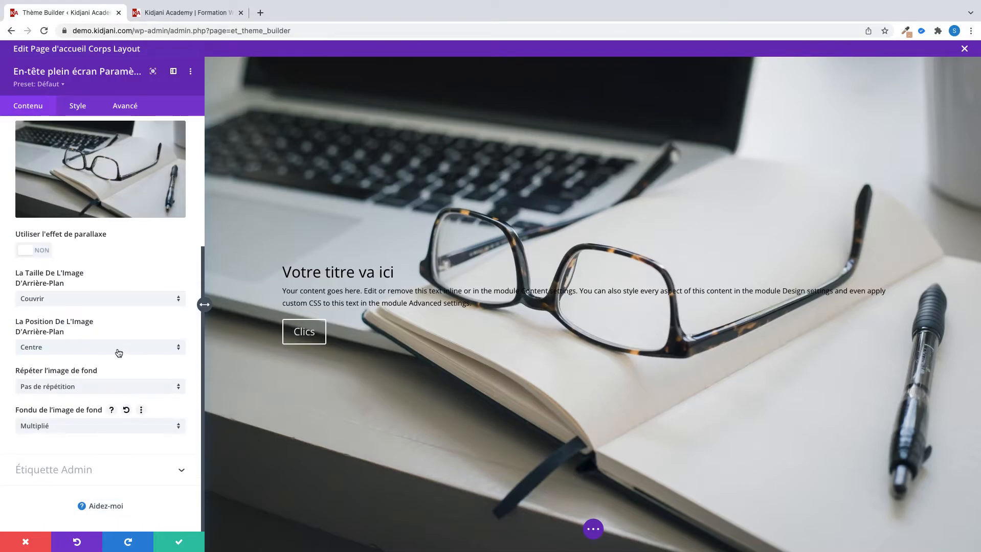
# Set the header's background color to black behind the blended image
pyautogui.scroll(5, 119, 352)
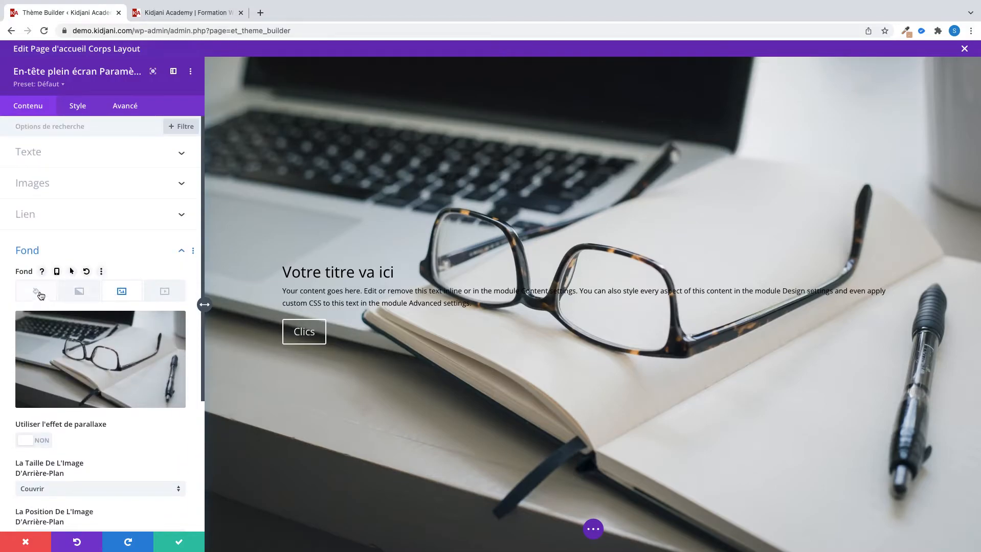
pyautogui.click(36, 295)
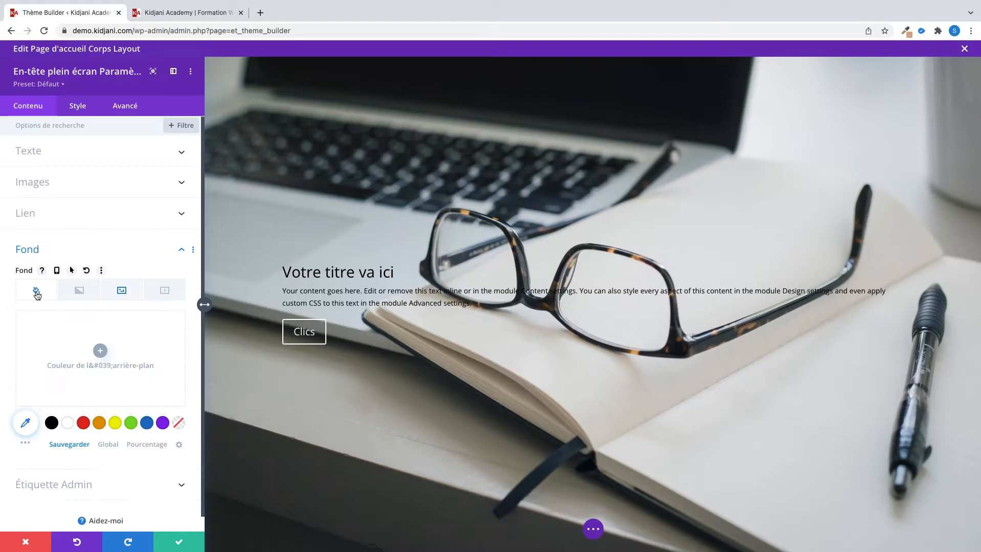
pyautogui.click(53, 428)
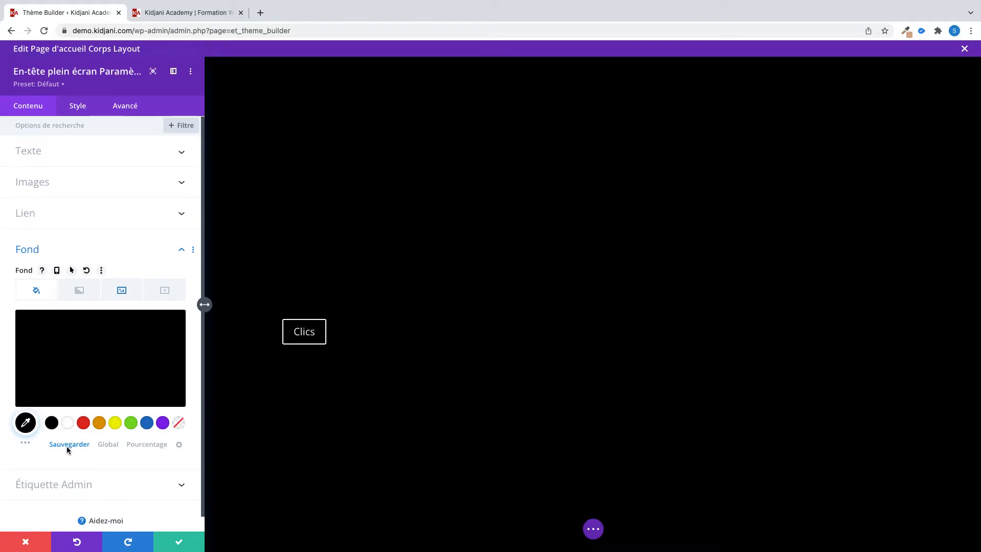
# Try a semi-transparent background color on the header, ending with grey rgba(130,130,130,0.47)
pyautogui.click(108, 379)
pyautogui.moveTo(173, 326); pyautogui.dragTo(174, 363)
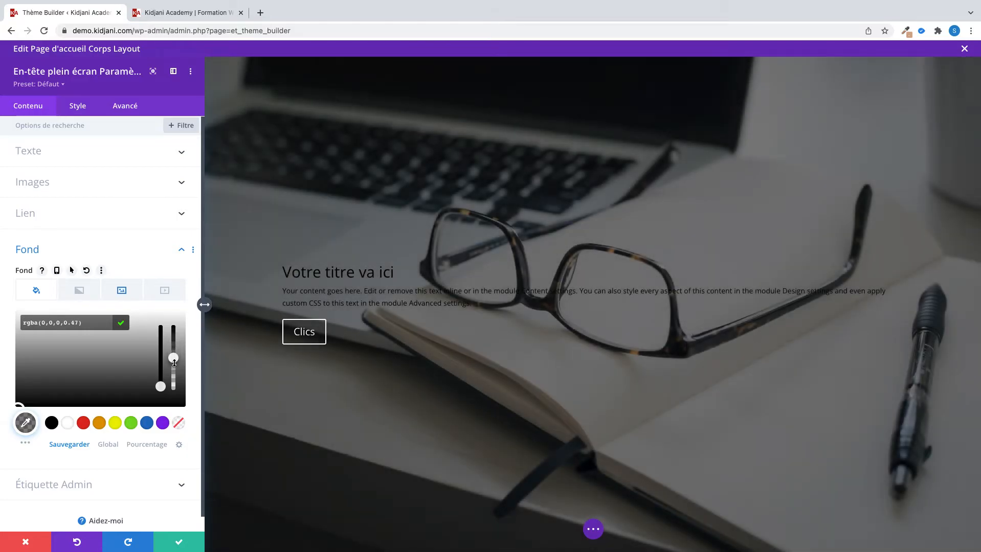
pyautogui.click(106, 360)
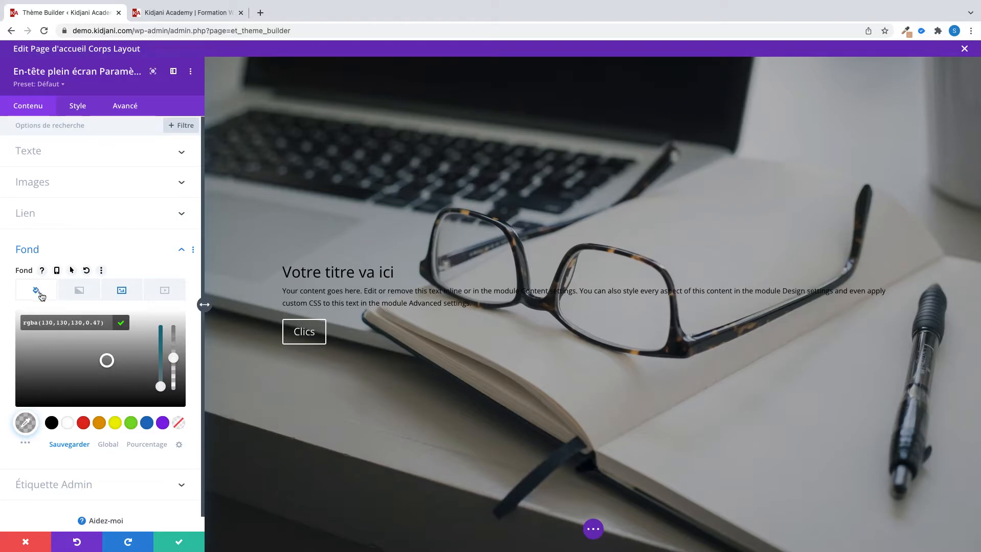
pyautogui.click(10, 439)
pyautogui.moveTo(71, 369)
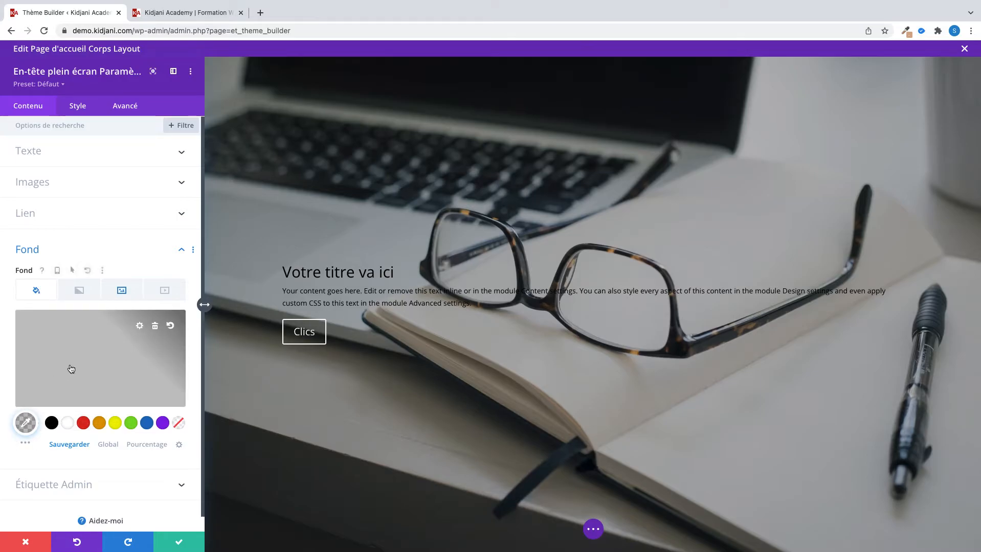
# Remove the header's background color and add a background gradient from black (#000000) to white (#ffffff)
pyautogui.click(156, 327)
pyautogui.click(79, 291)
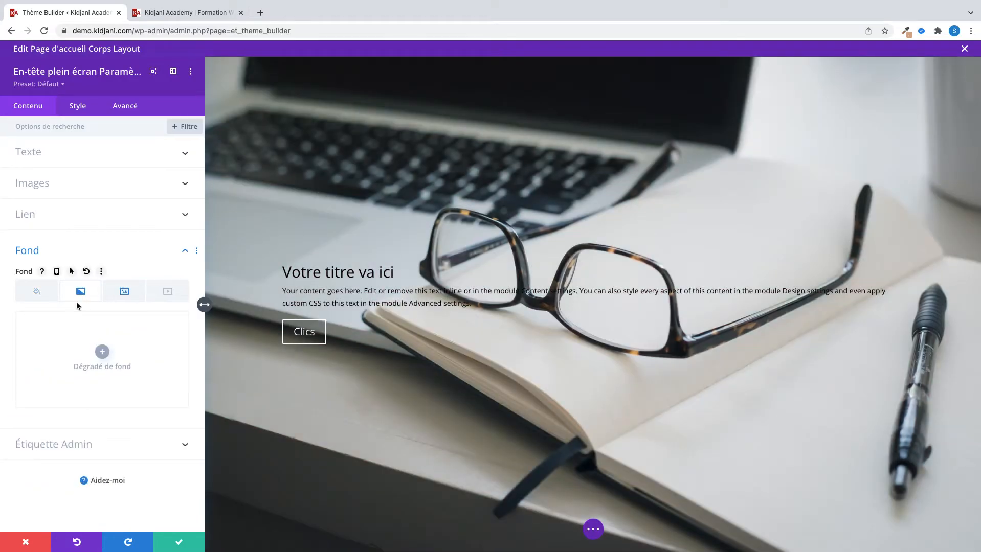
pyautogui.click(102, 351)
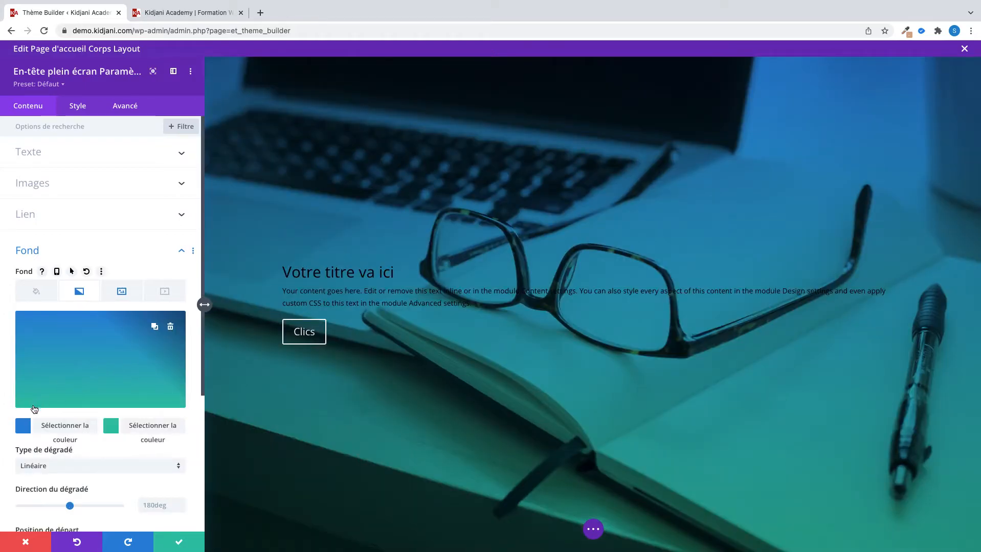
pyautogui.click(23, 426)
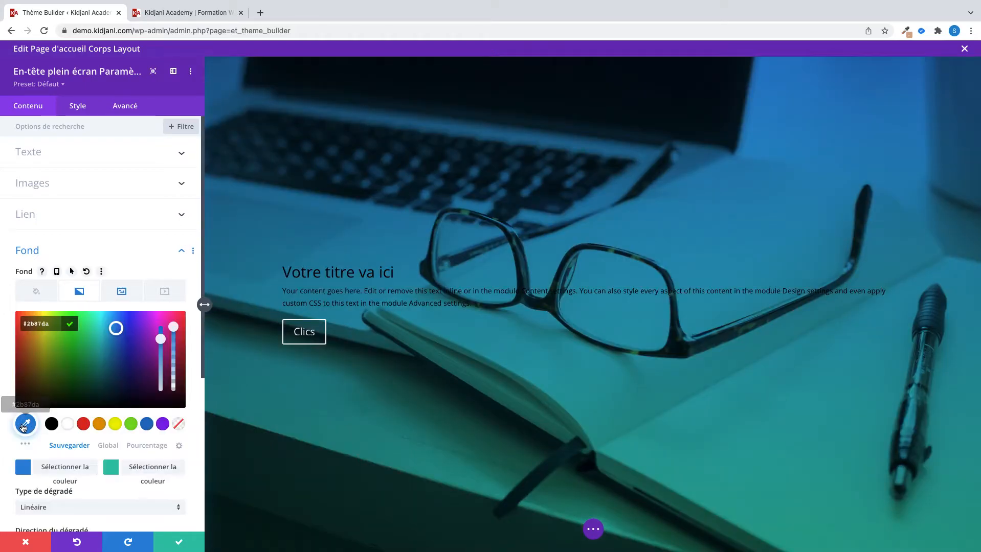
pyautogui.click(51, 425)
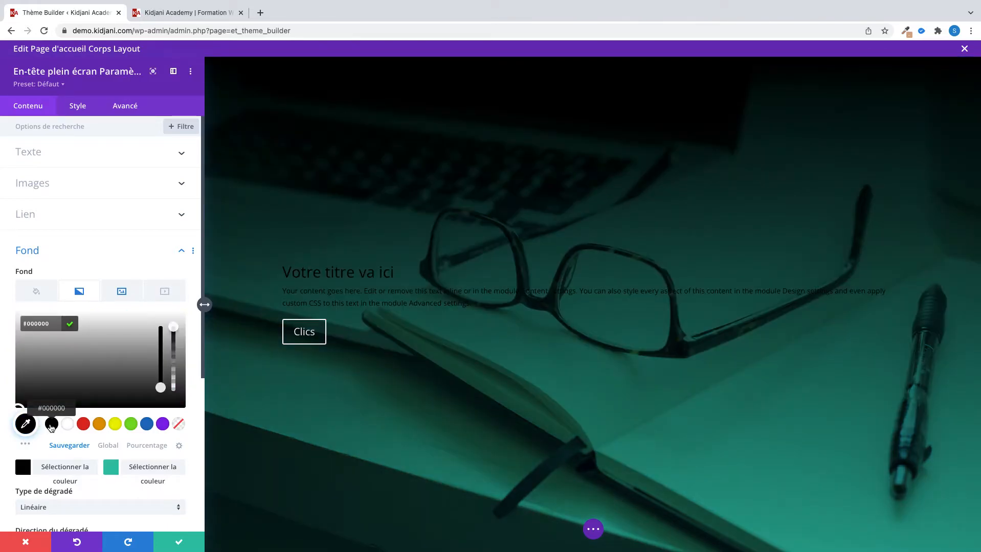
pyautogui.click(110, 467)
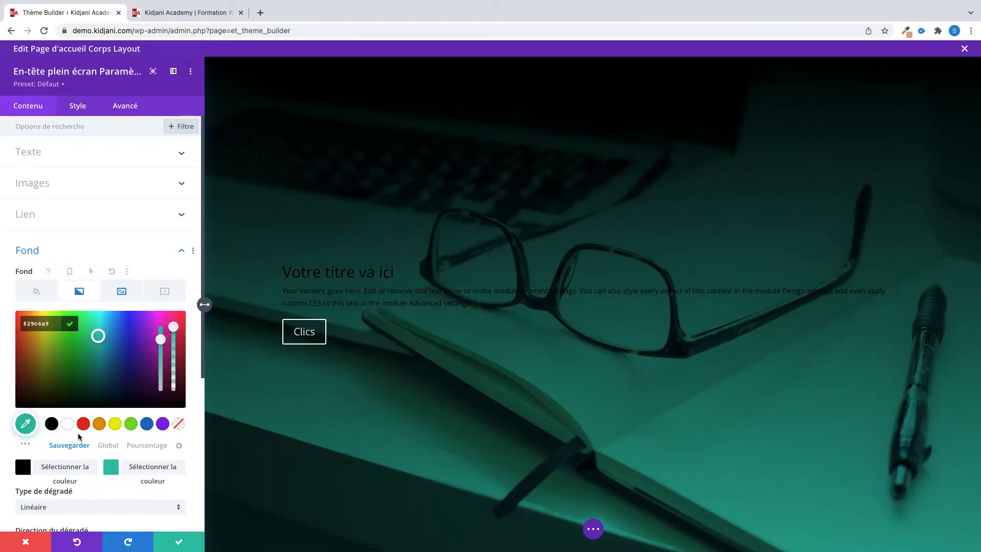
pyautogui.click(68, 424)
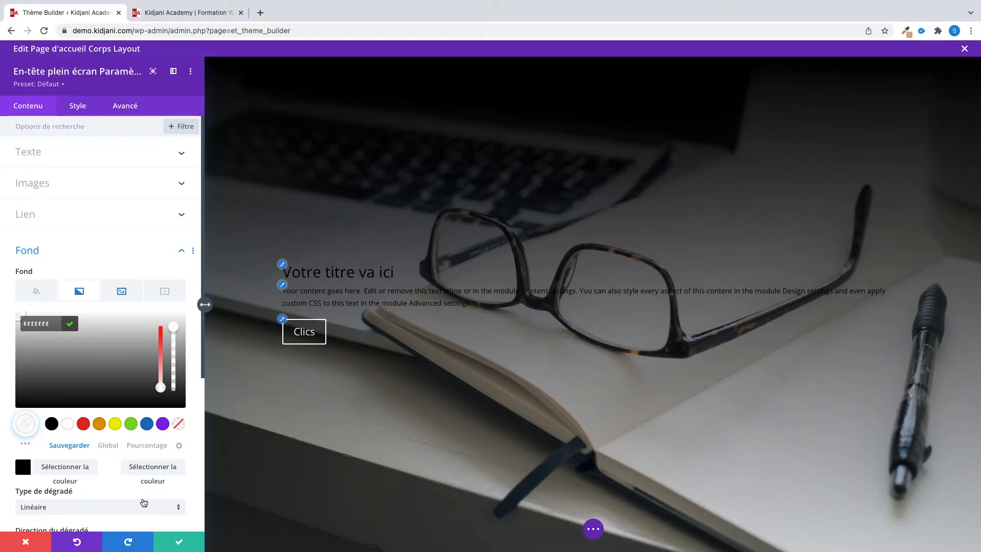
# Try the Radial gradient type for the header background, look at its direction choices, and restore Linéaire
pyautogui.scroll(-3, 138, 499)
pyautogui.click(152, 427)
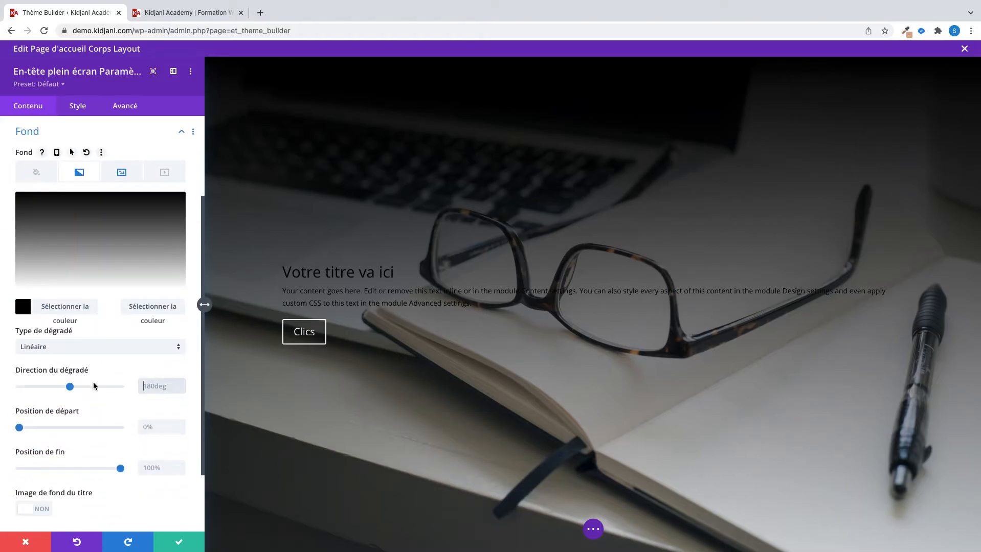
pyautogui.click(95, 350)
pyautogui.click(64, 371)
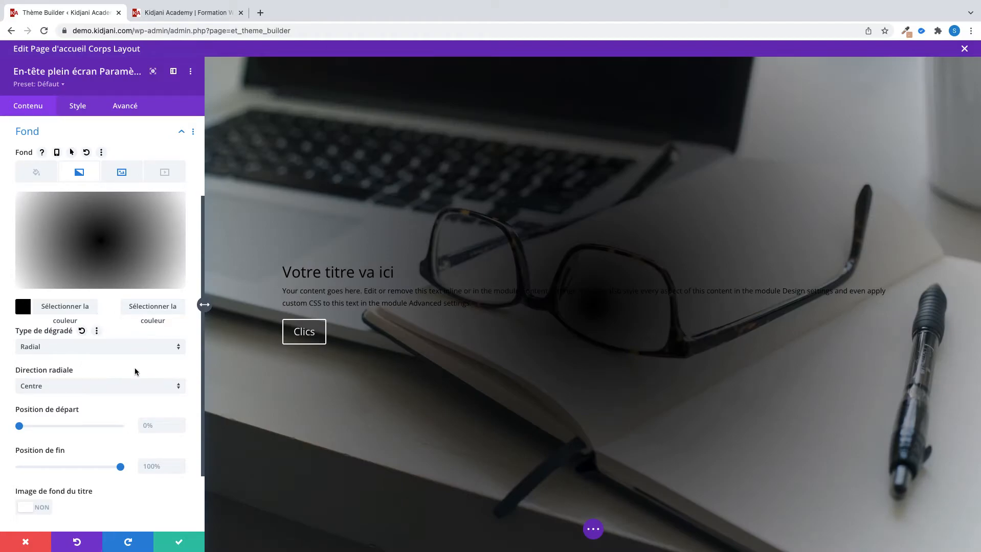
pyautogui.click(134, 394)
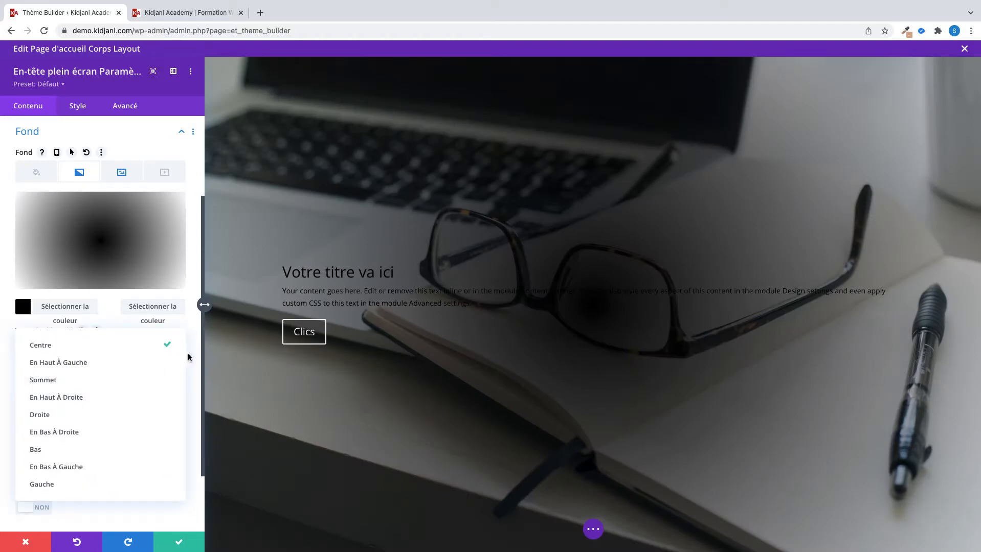
pyautogui.click(135, 353)
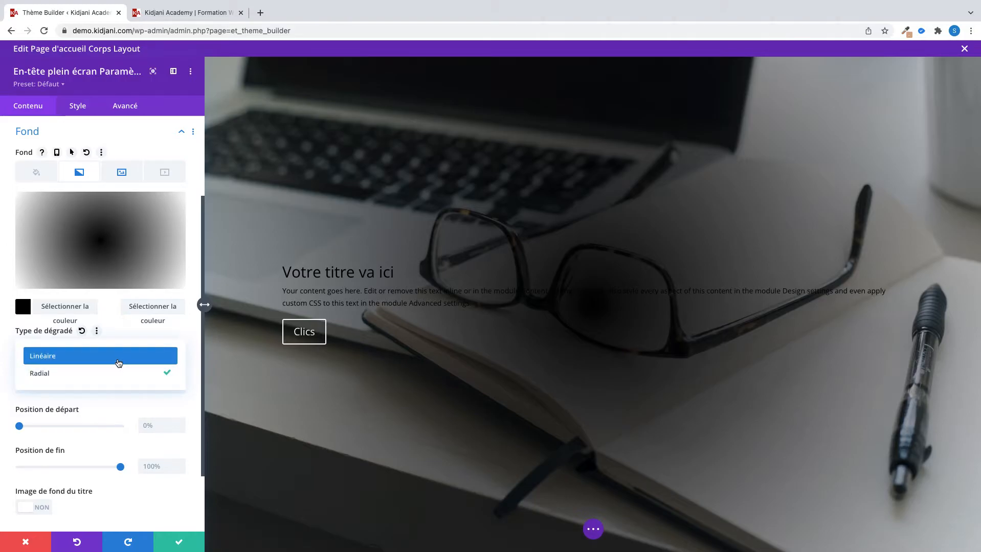
pyautogui.click(135, 357)
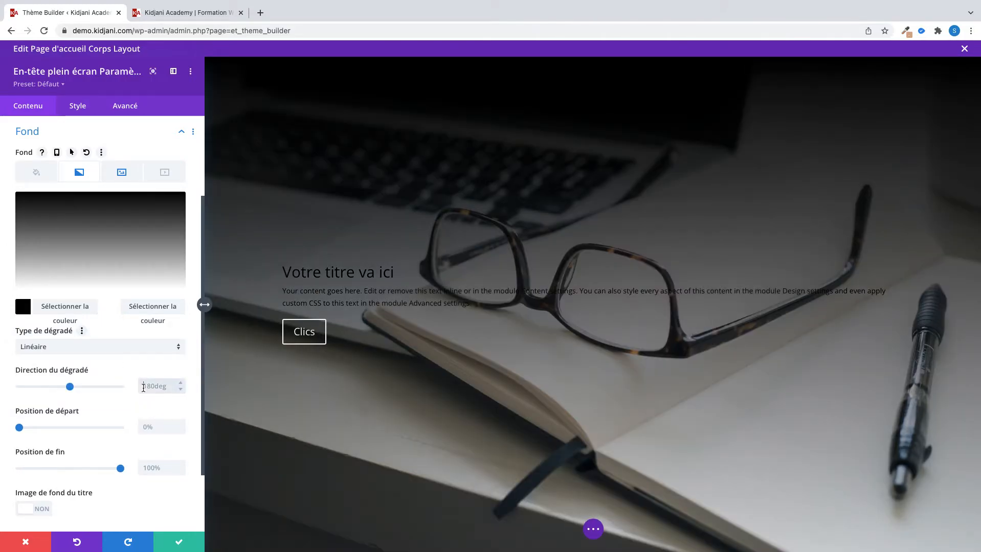
# Set the direction of the header's linear background gradient (Direction du dégradé) to 90deg
pyautogui.doubleClick(143, 388)
pyautogui.write('90deg')
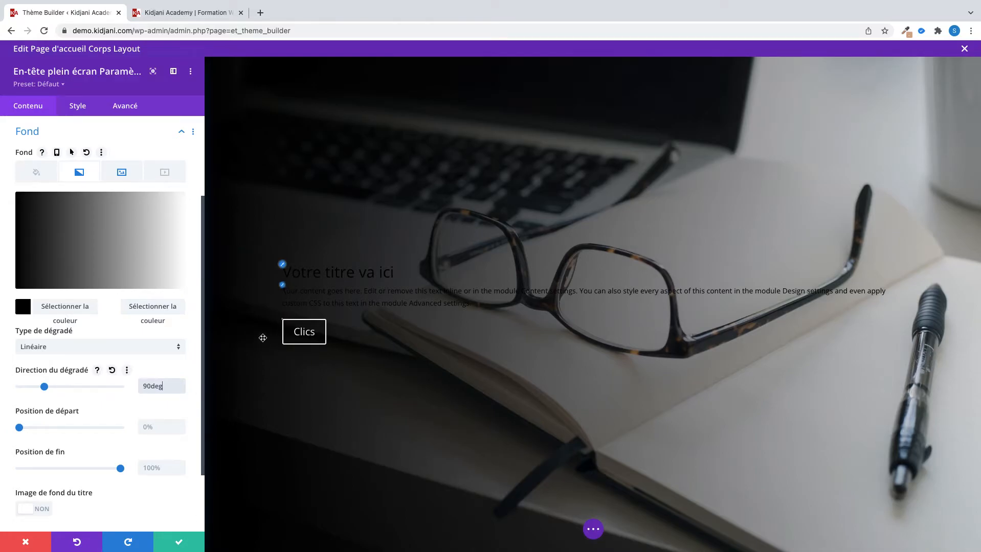
# Set the header's title text and body text colors to white (#ffffff)
pyautogui.click(287, 272)
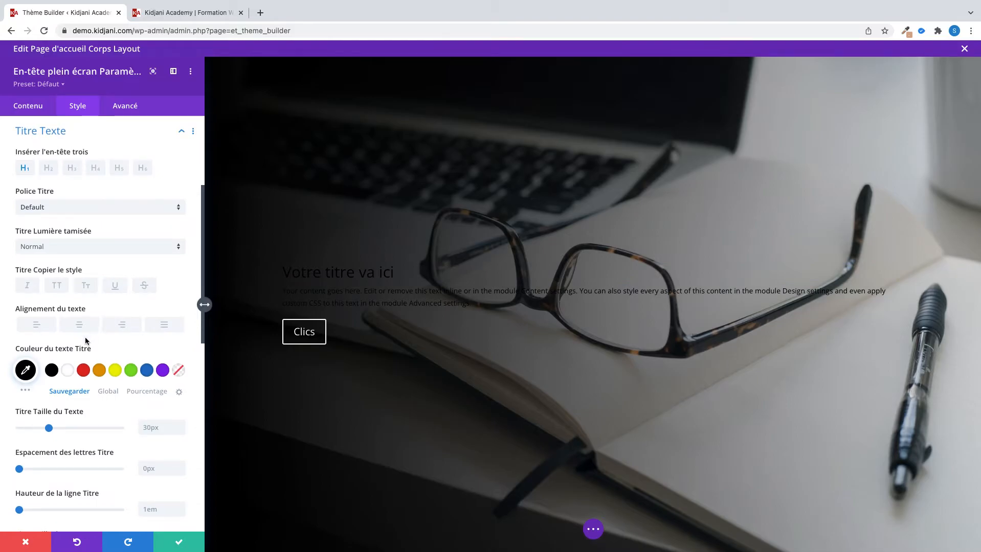
pyautogui.click(67, 372)
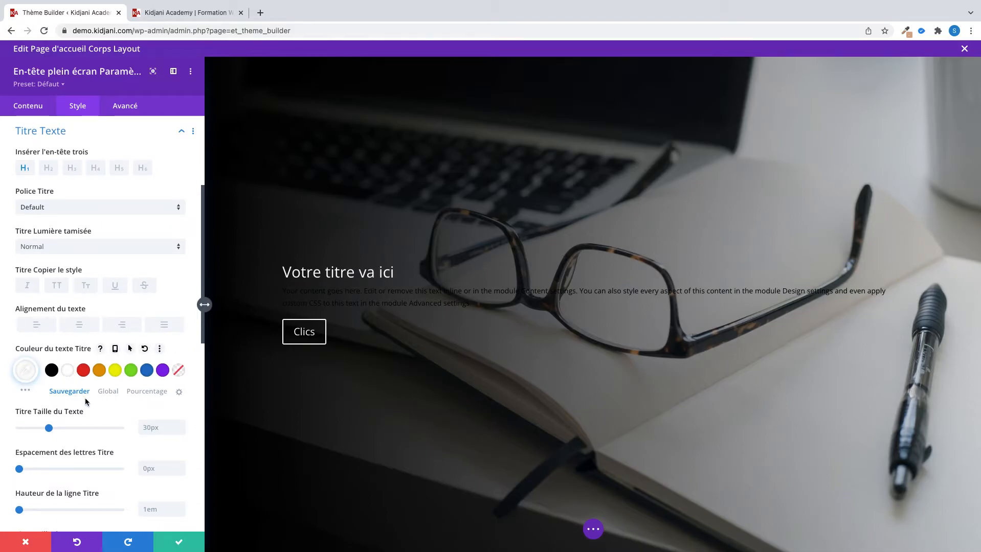
pyautogui.click(281, 292)
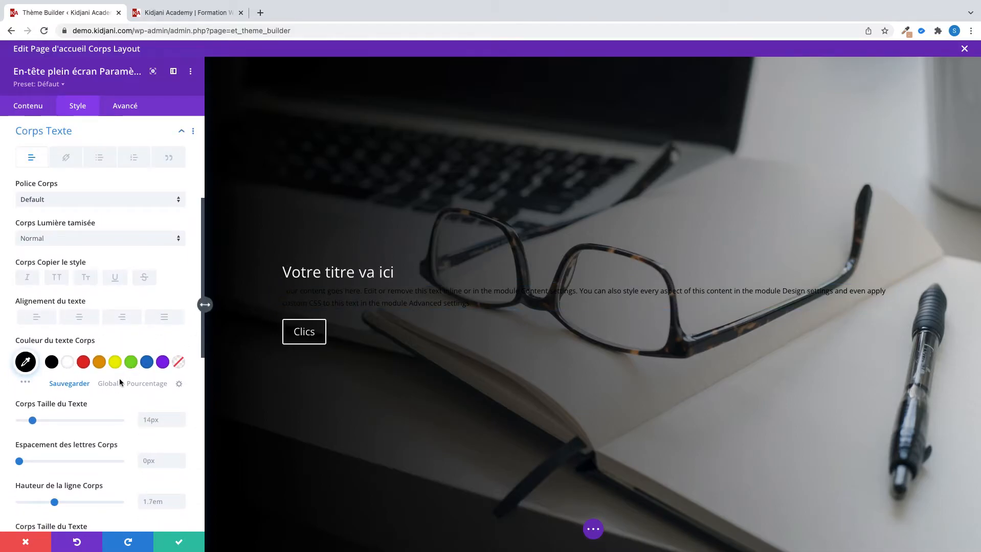
pyautogui.click(68, 363)
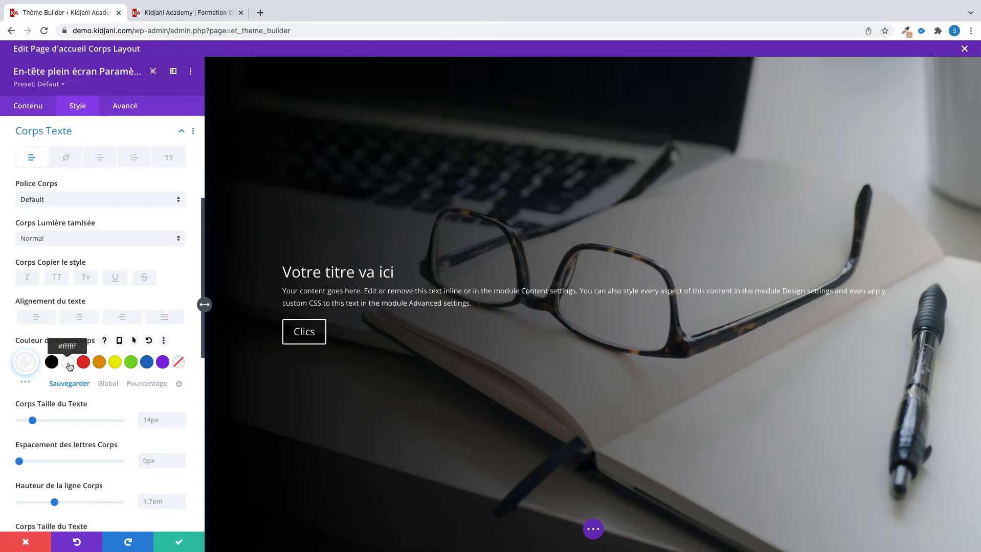
# Style the header's title text as orange, uppercase, with the Ultra gras font weight
pyautogui.click(283, 271)
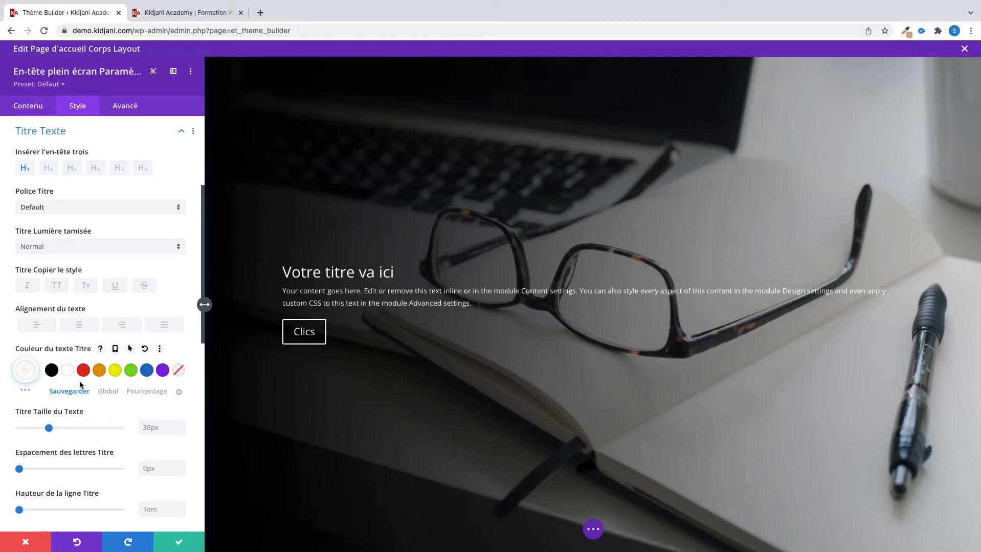
pyautogui.click(99, 371)
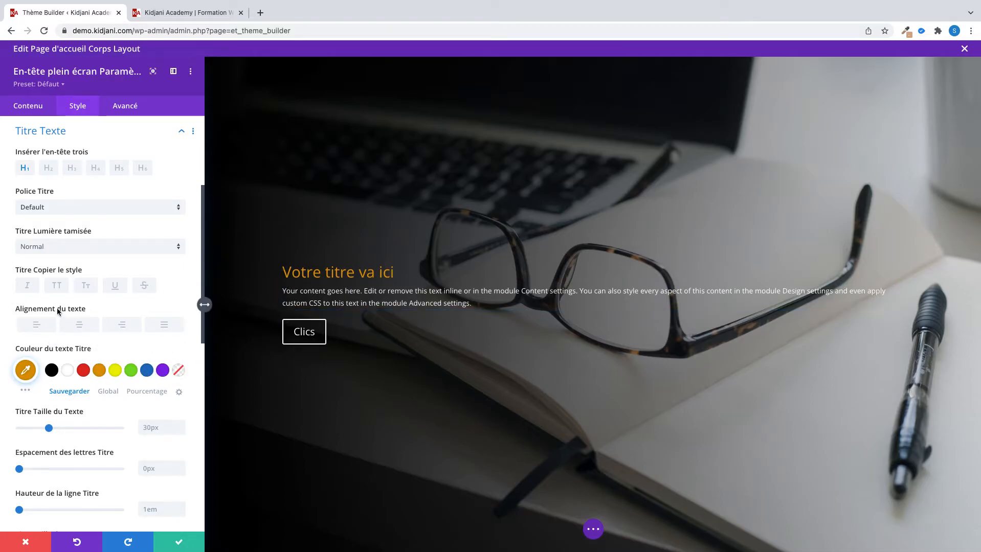
pyautogui.click(57, 286)
pyautogui.click(67, 248)
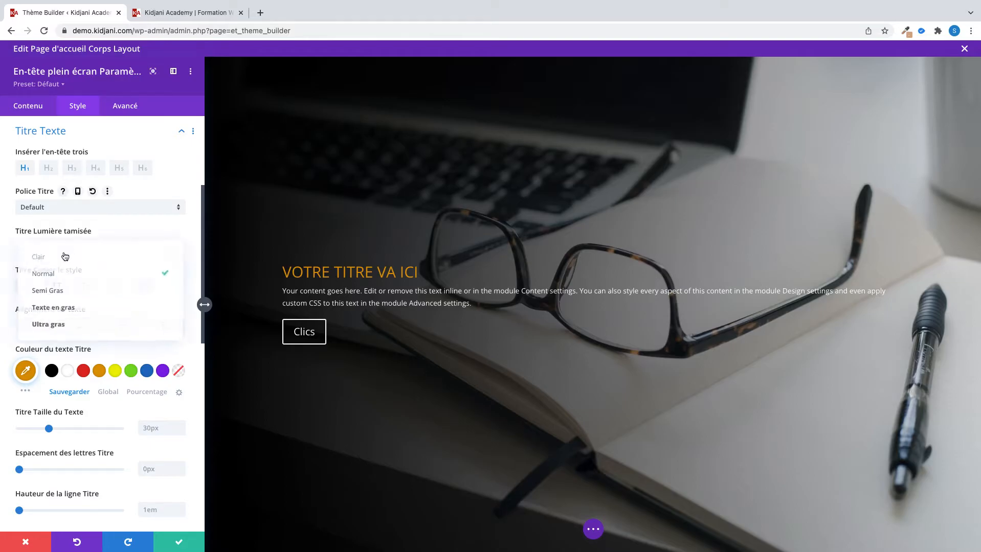
pyautogui.click(54, 323)
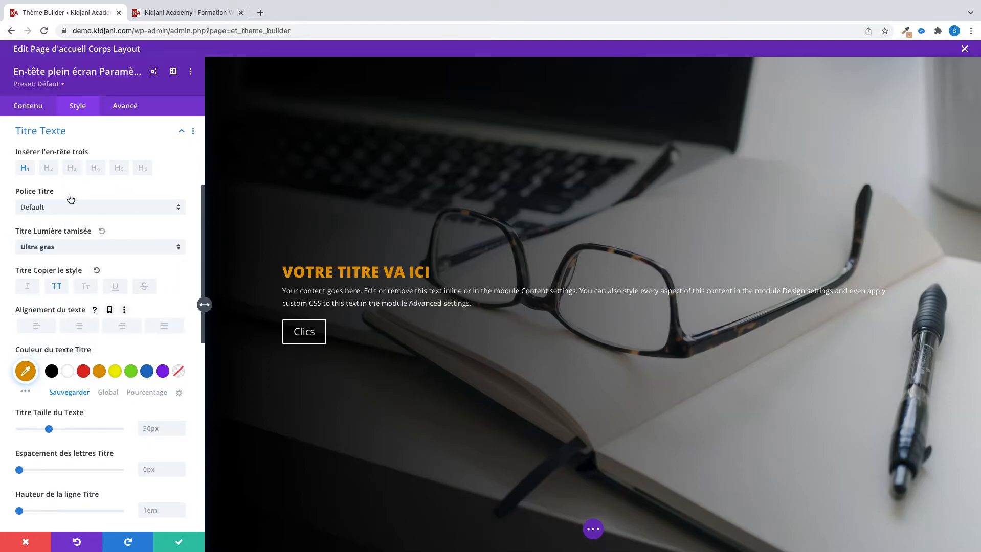
# Replace the header's placeholder title (Titre) with "Header Divi"
pyautogui.click(26, 105)
pyautogui.click(51, 160)
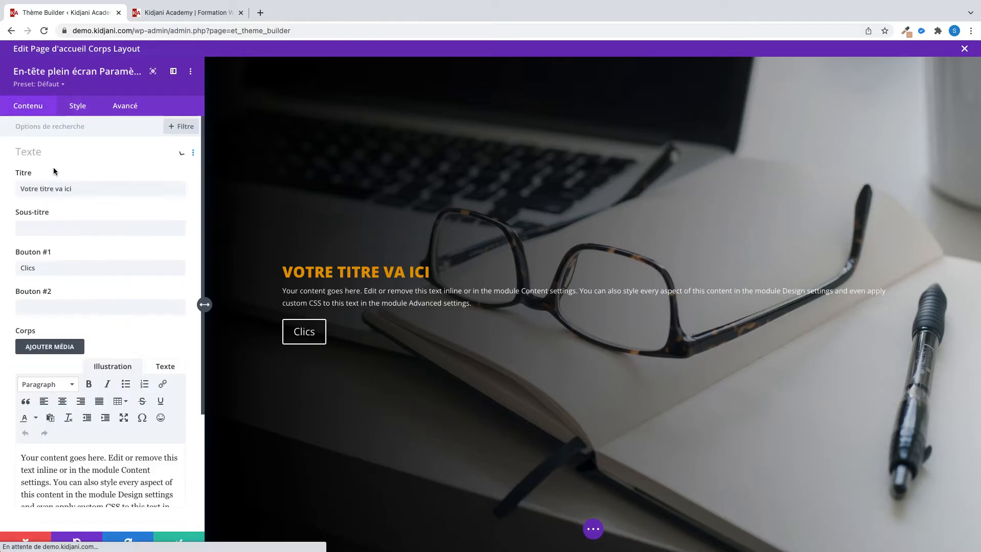
pyautogui.moveTo(73, 189); pyautogui.dragTo(1, 192)
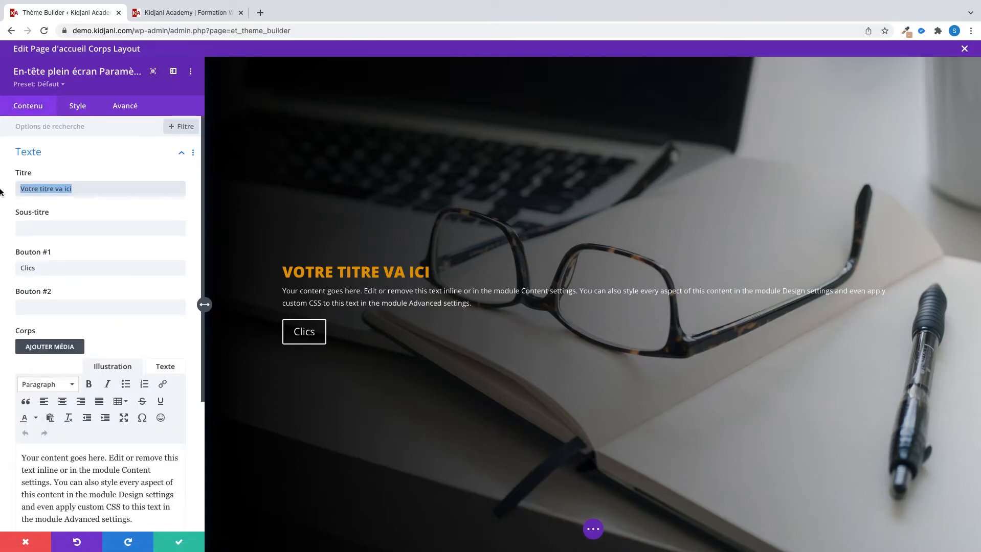
pyautogui.write('Header ')
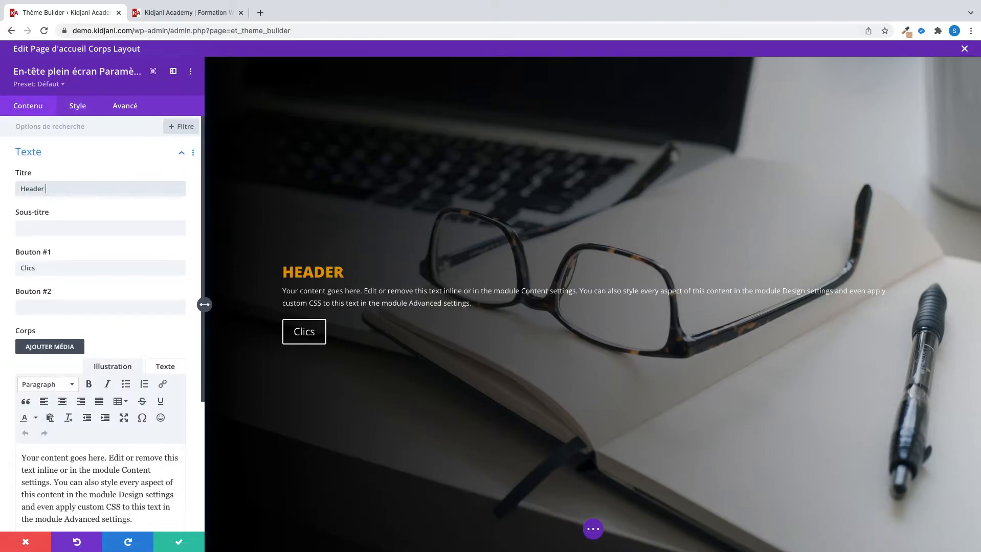
pyautogui.write('Divi')
# Replace the header's body text with "Apprenez avec moi à construire un header facilement et rapideùent avec divi"
pyautogui.tripleClick(67, 471)
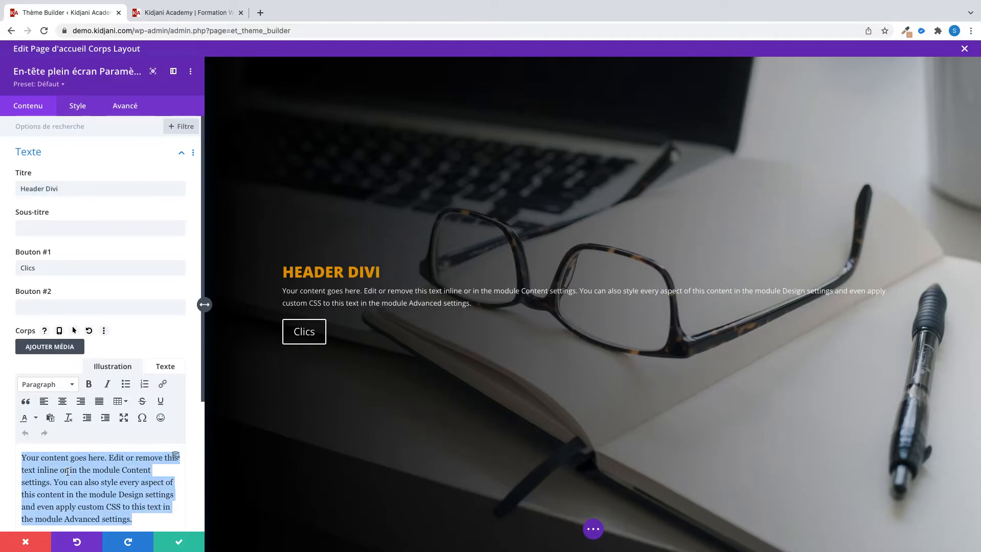
pyautogui.write('Apprenez')
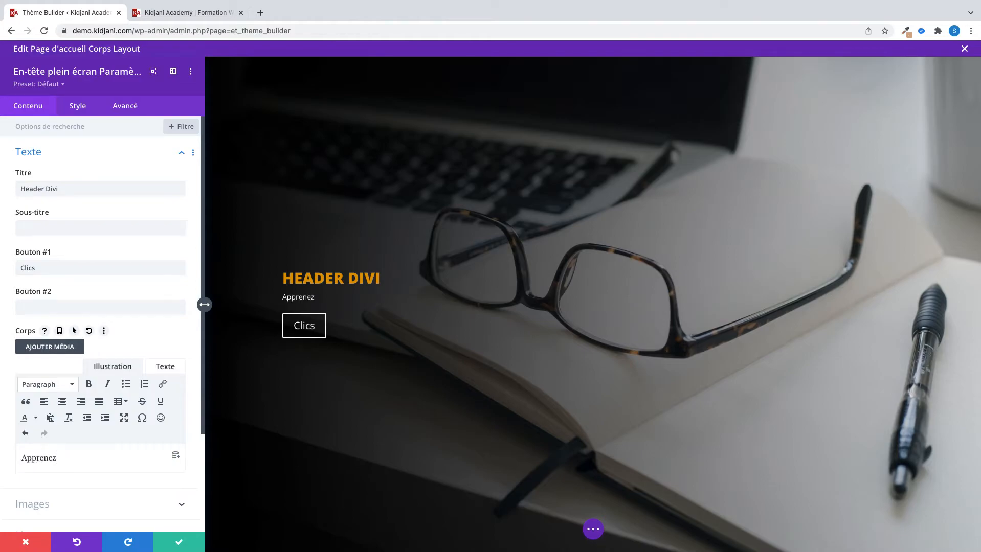
pyautogui.write(' avec moi à construire un heade')
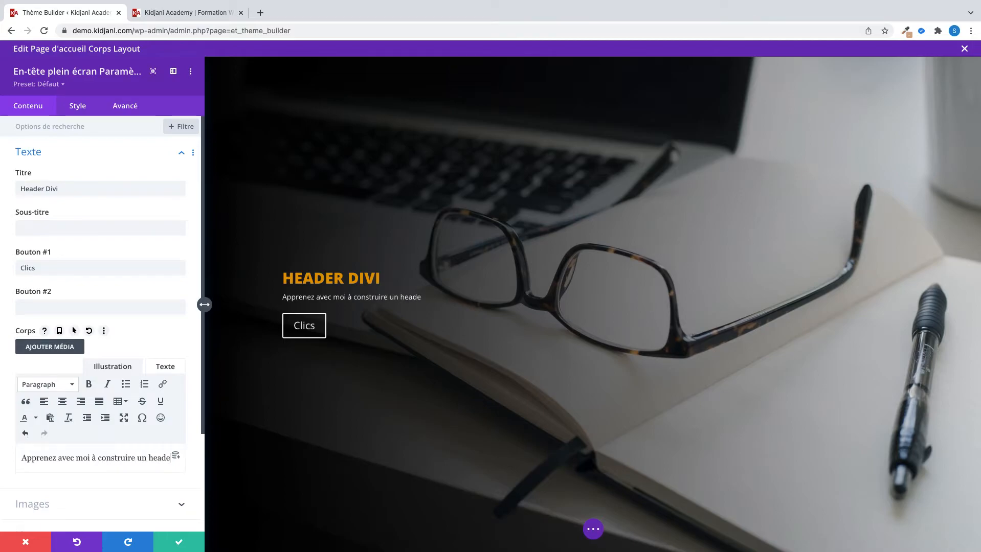
pyautogui.write('fa')
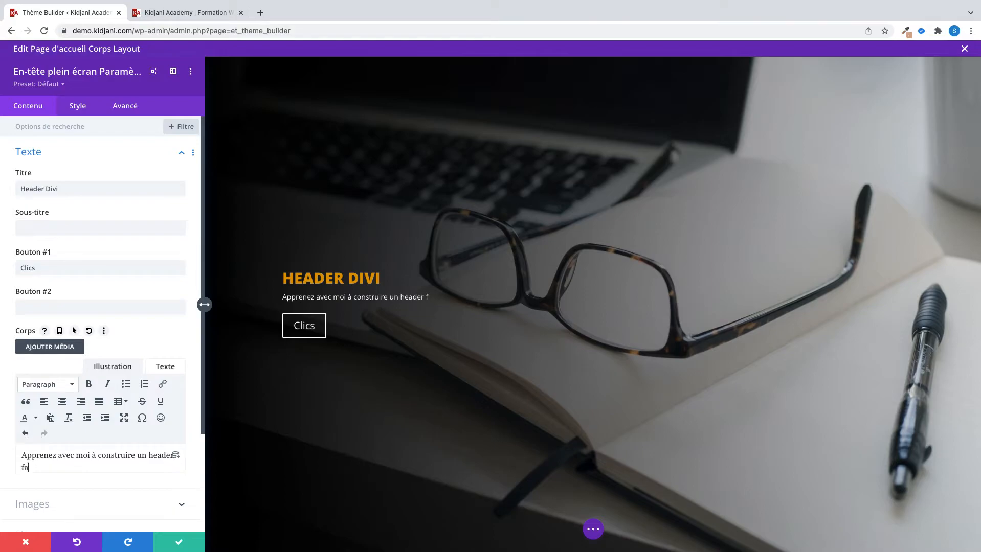
pyautogui.write('cilement et rapideùent avec divi')
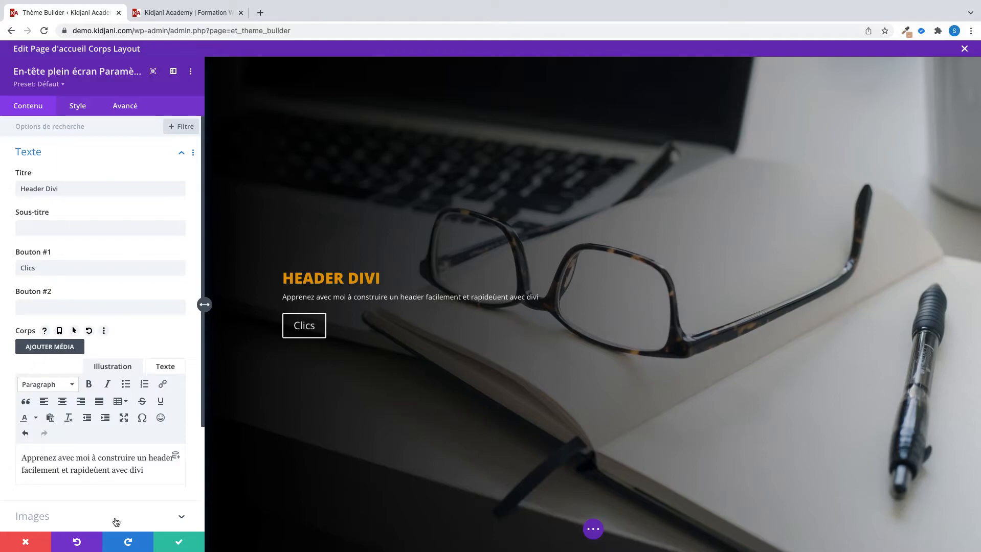
# Change the label of the header's first button (Bouton #1) to "En savoir plus"
pyautogui.doubleClick(47, 265)
pyautogui.write('En')
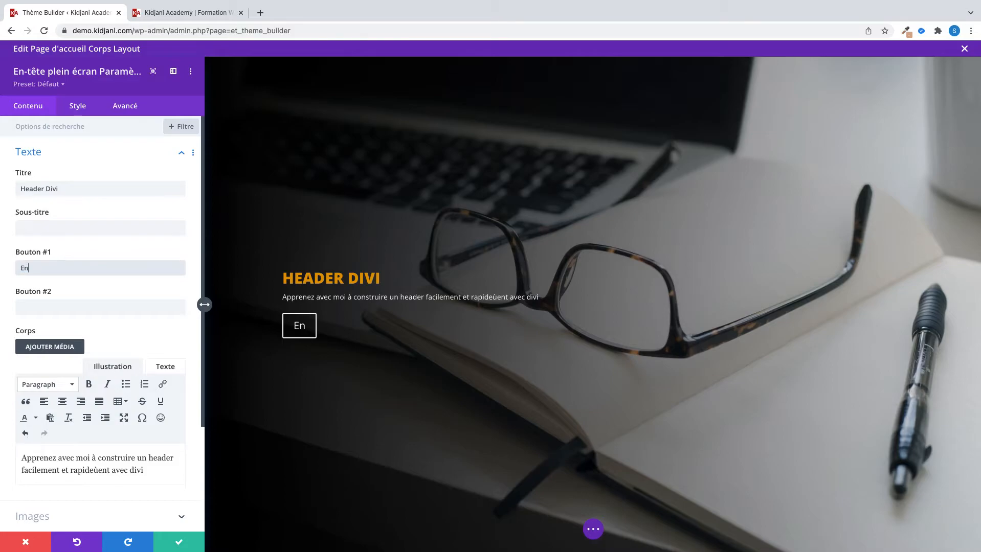
pyautogui.write(' savoir')
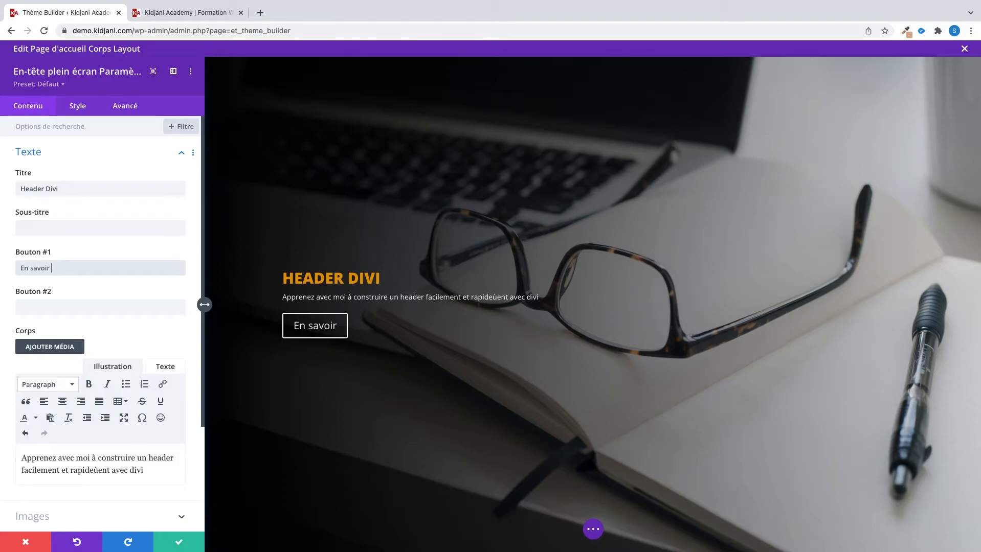
pyautogui.write(' plus')
# Add a second button (Bouton #2) to the header with the label "Me contacter"
pyautogui.click(28, 313)
pyautogui.write('Nous')
pyautogui.press('BackSpace')
pyautogui.press('BackSpace')
pyautogui.press('BackSpace')
pyautogui.press('BackSpace')
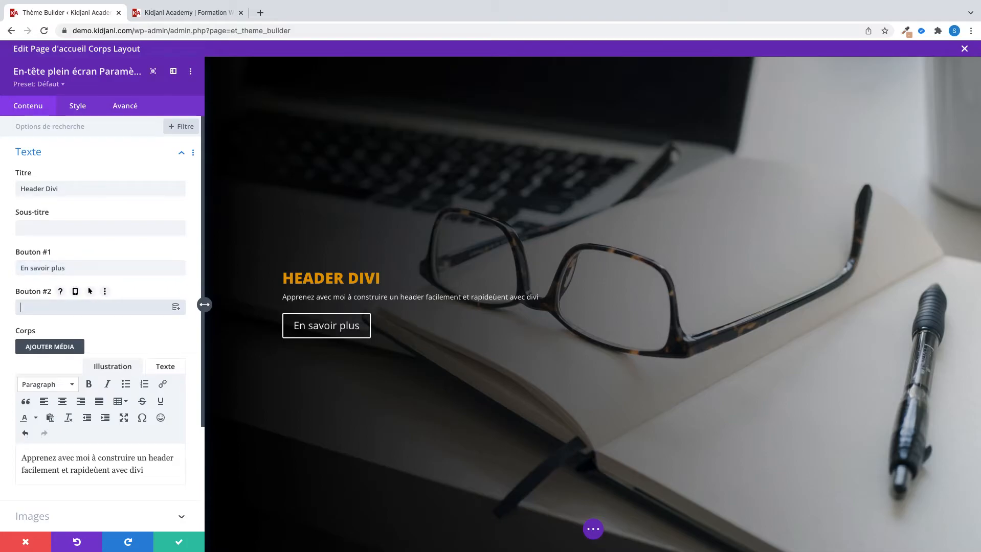
pyautogui.write('Me contacter')
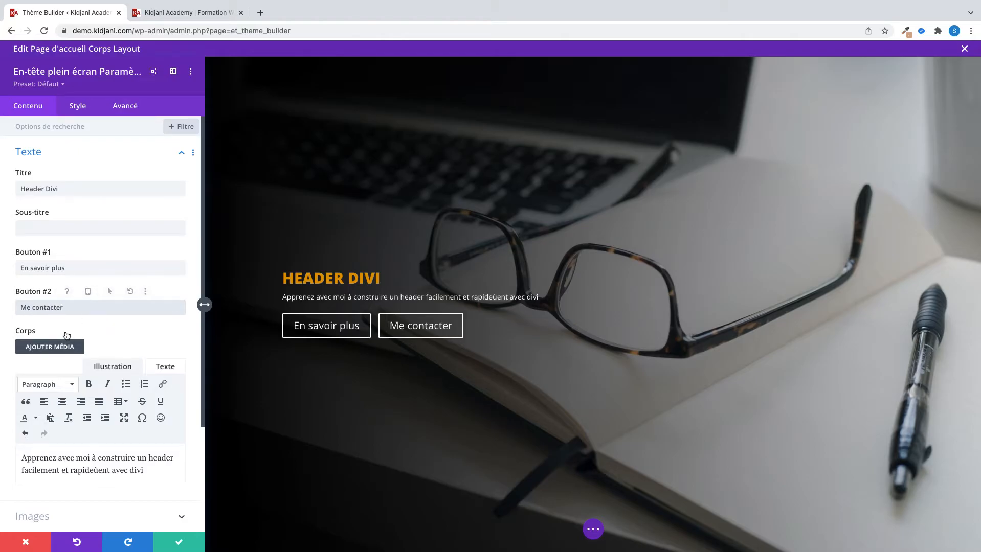
# Remove the header's second button by clearing its Bouton #2 label
pyautogui.moveTo(64, 307); pyautogui.dragTo(0, 313)
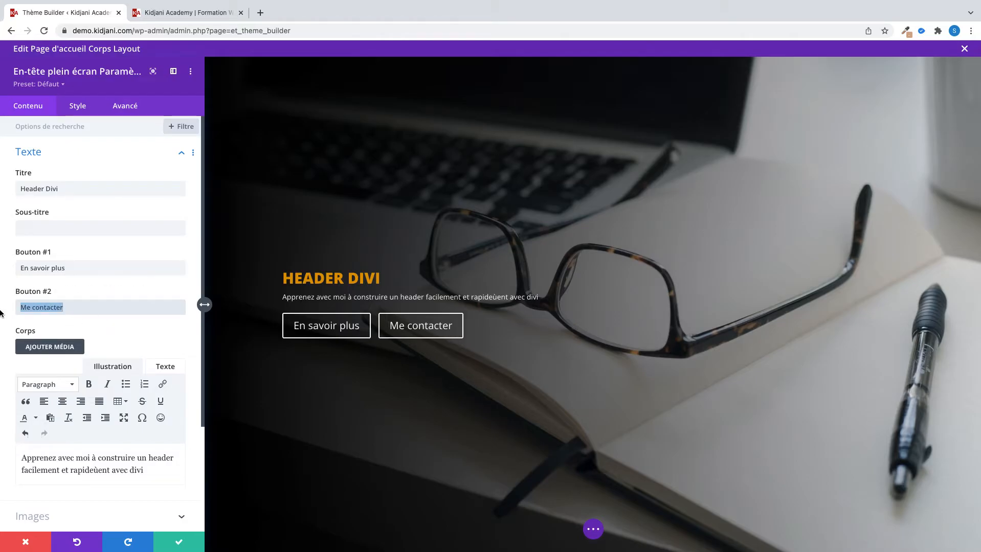
pyautogui.press('BackSpace')
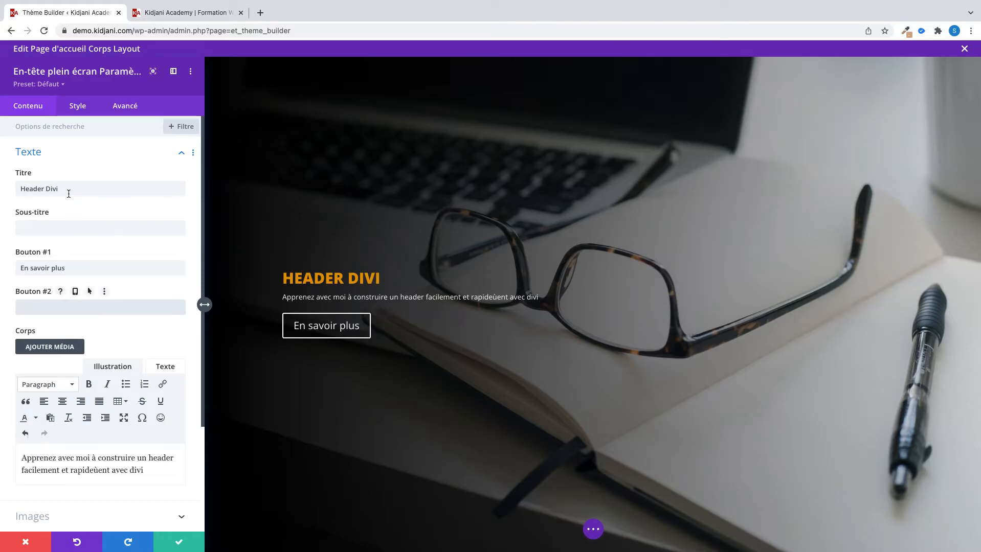
# Try a dynamic page link (Lien Page) as the link URL of Bouton #1 and remove it again
pyautogui.scroll(-5, 62, 358)
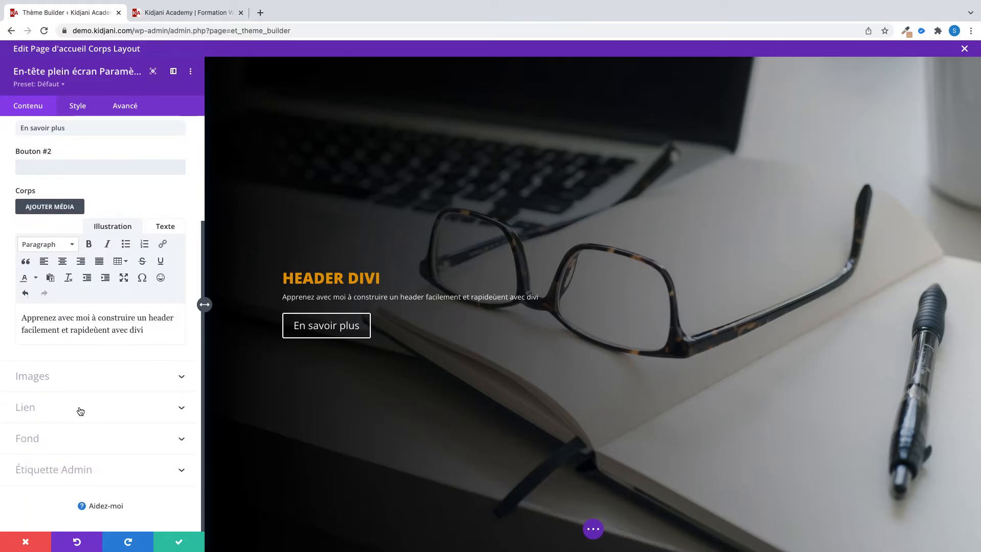
pyautogui.click(78, 409)
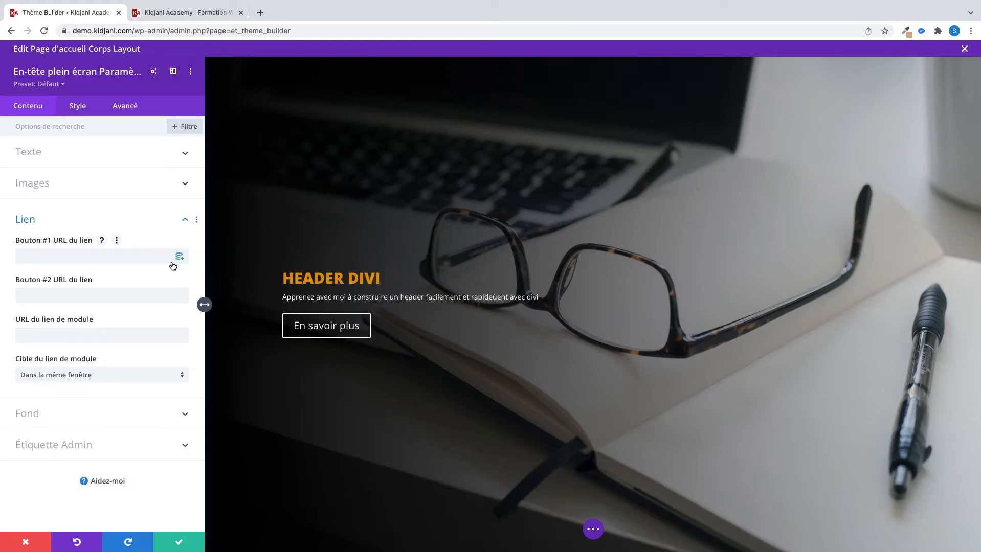
pyautogui.click(178, 255)
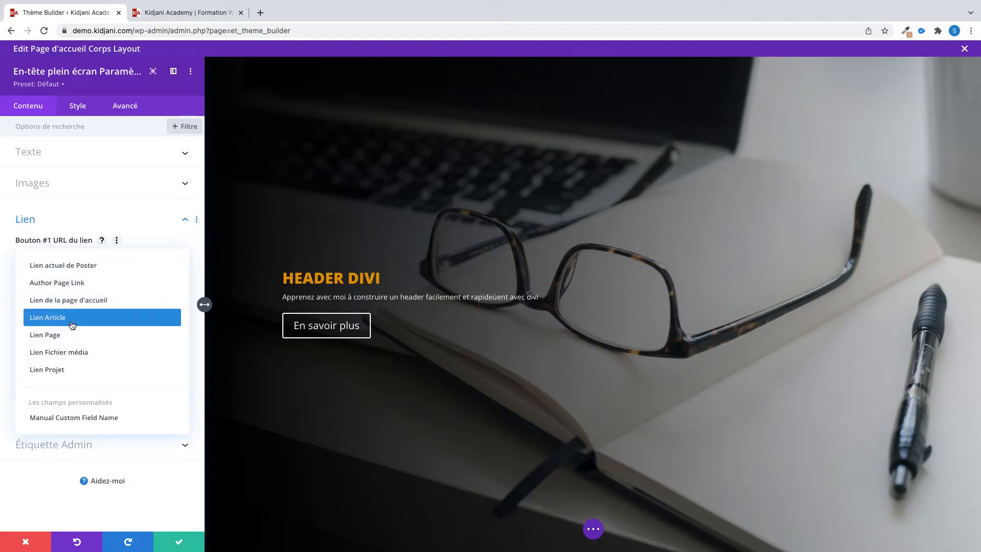
pyautogui.click(70, 335)
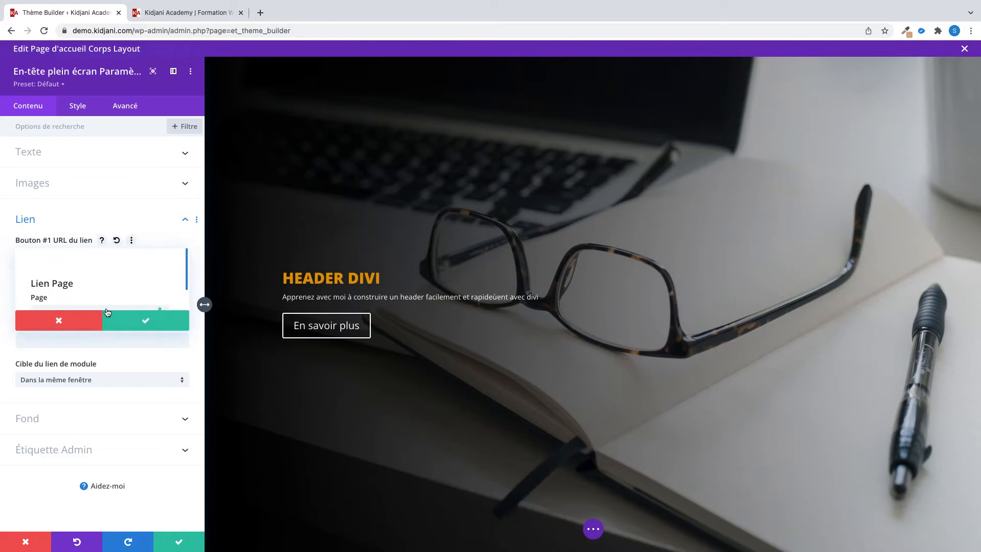
pyautogui.moveTo(186, 275); pyautogui.dragTo(186, 286)
pyautogui.click(161, 298)
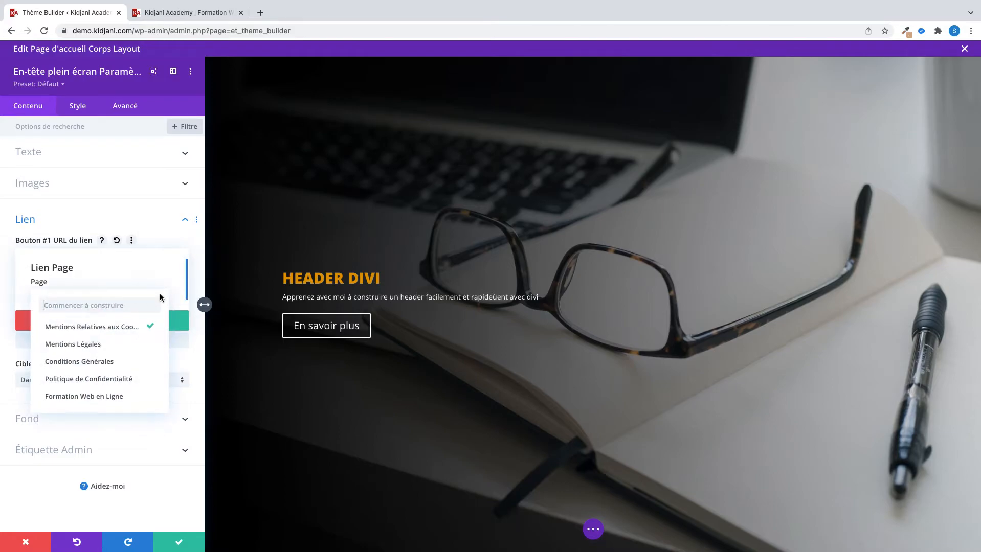
pyautogui.click(9, 324)
pyautogui.click(18, 322)
pyautogui.click(54, 302)
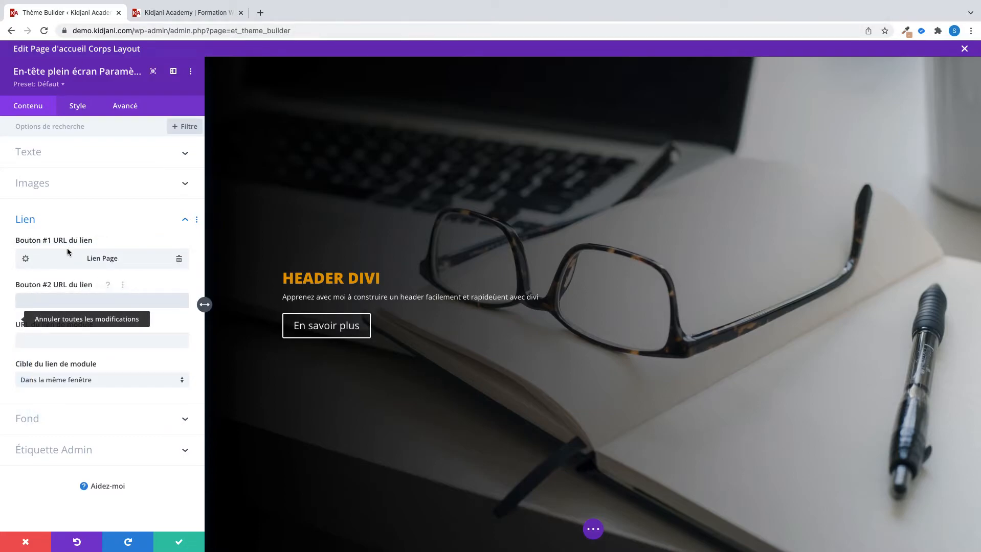
pyautogui.click(180, 261)
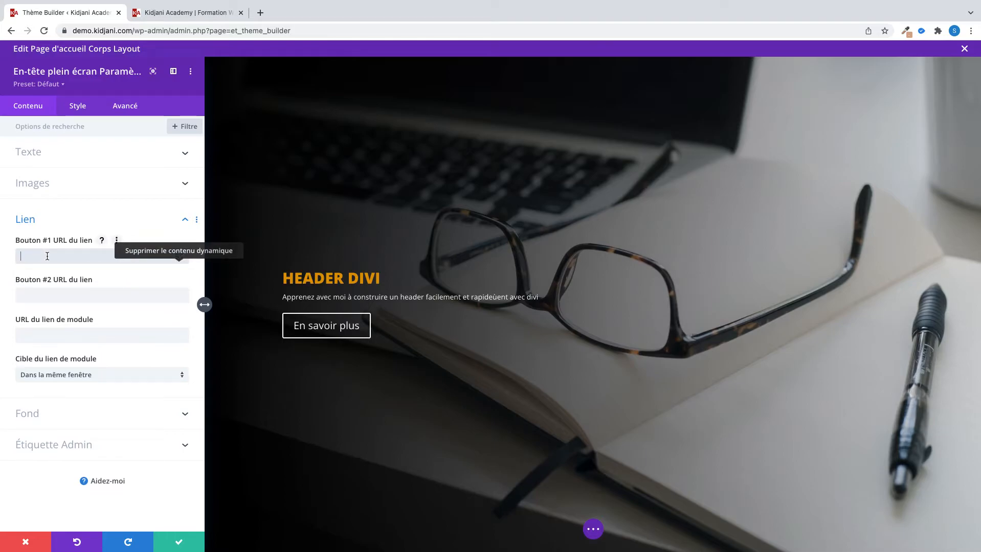
# Enable custom styles for the header's first button and make its text white
pyautogui.click(282, 314)
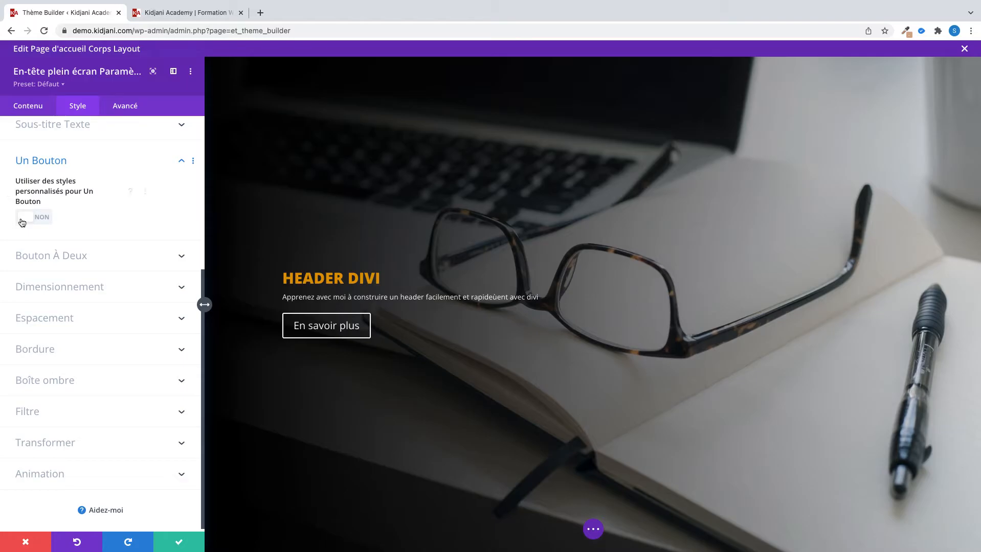
pyautogui.click(22, 219)
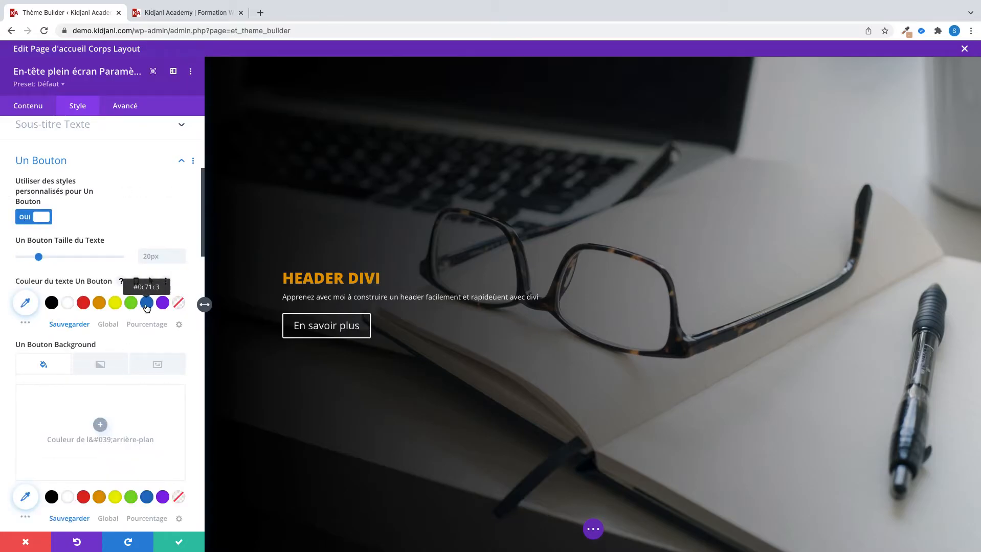
pyautogui.click(68, 308)
# Set the first button's background and border colour to the blue #0c71c3
pyautogui.scroll(-3, 77, 317)
pyautogui.click(147, 406)
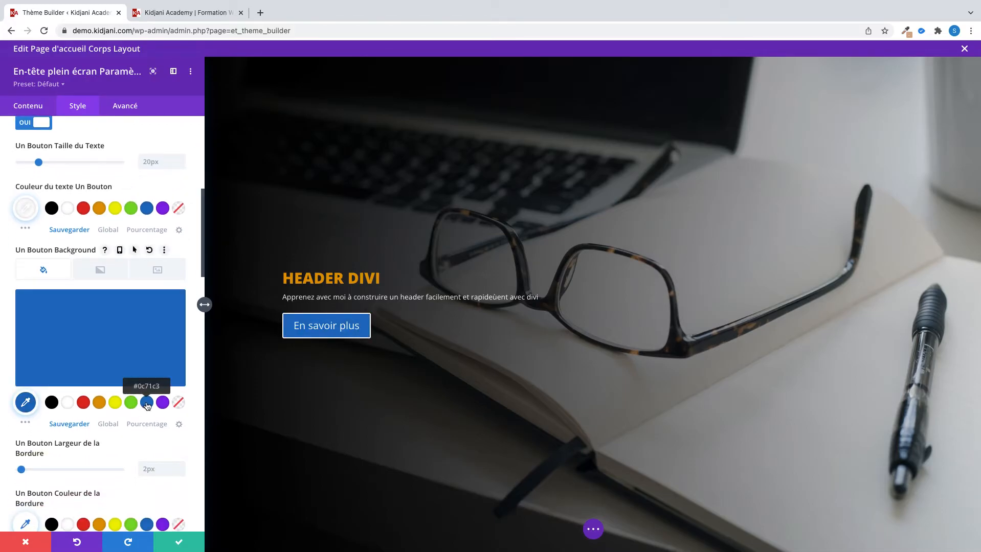
pyautogui.scroll(-2, 148, 406)
pyautogui.click(146, 458)
# Set the first button's text size to 16px
pyautogui.scroll(8, 124, 332)
pyautogui.click(147, 367)
pyautogui.write('16')
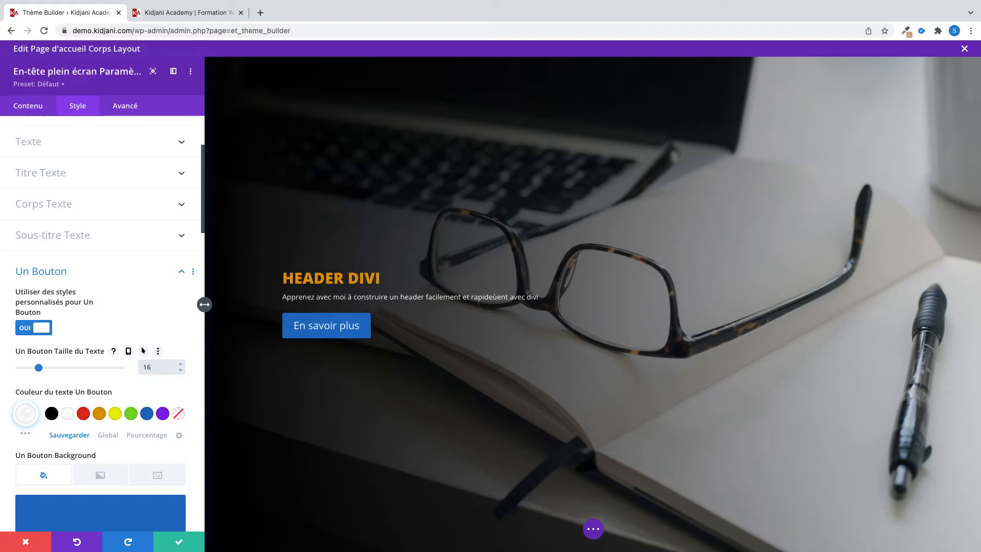
# Set the first button's font weight to Ultra gras and its text style to uppercase
pyautogui.scroll(-4, 112, 378)
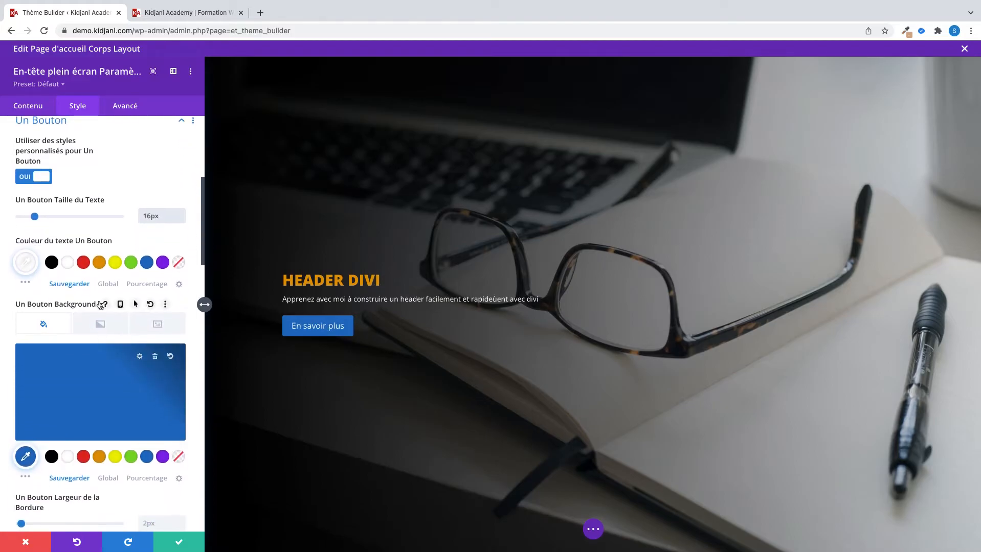
pyautogui.scroll(-7, 101, 305)
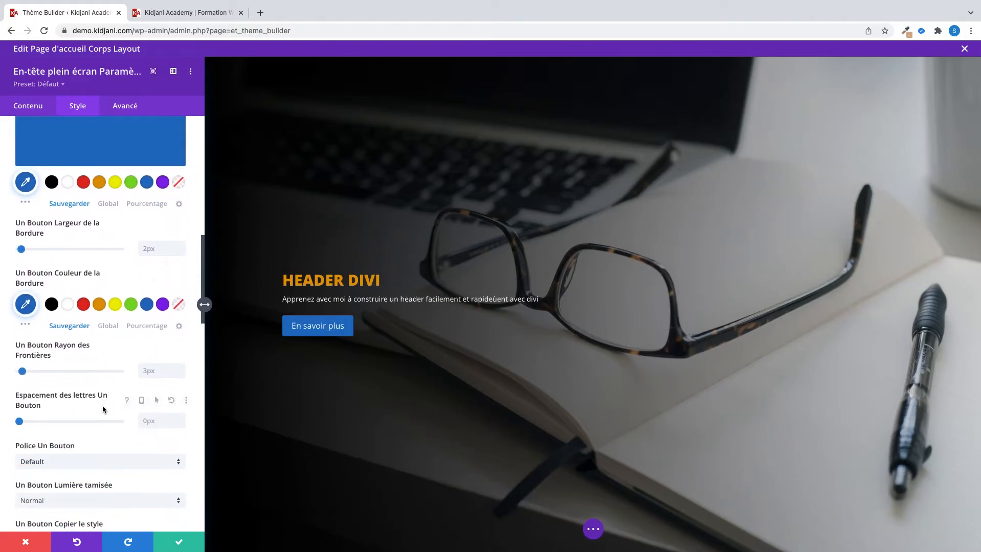
pyautogui.scroll(-1, 64, 479)
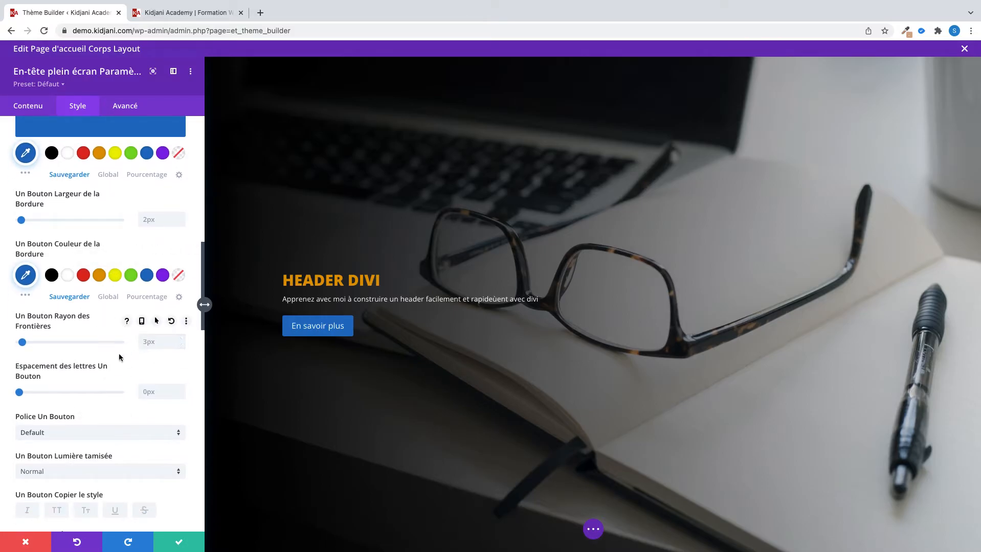
pyautogui.scroll(-4, 119, 356)
pyautogui.click(81, 331)
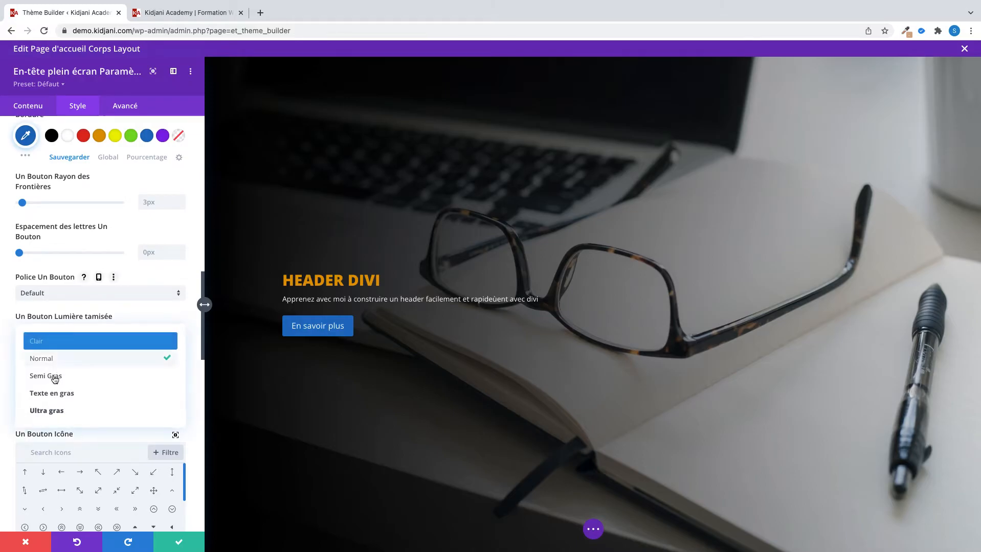
pyautogui.click(55, 410)
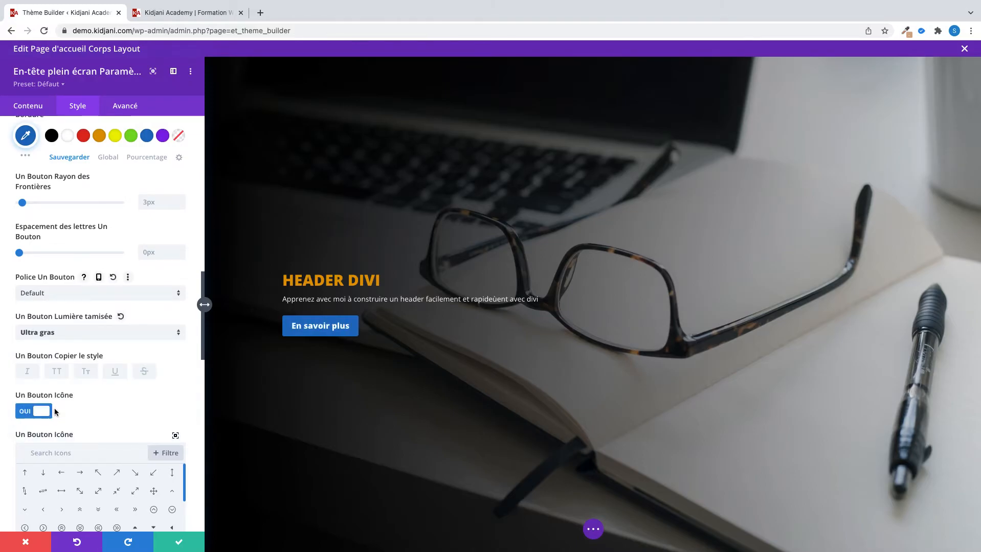
pyautogui.click(58, 376)
# Try to find an icon for the first button by searching the icons for "ask", and clear the search
pyautogui.scroll(-2, 46, 404)
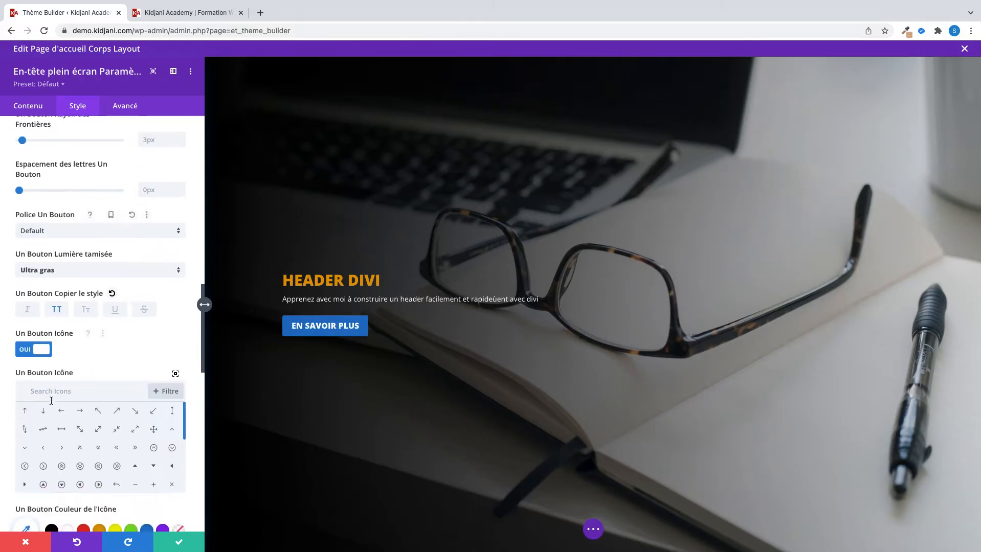
pyautogui.click(63, 387)
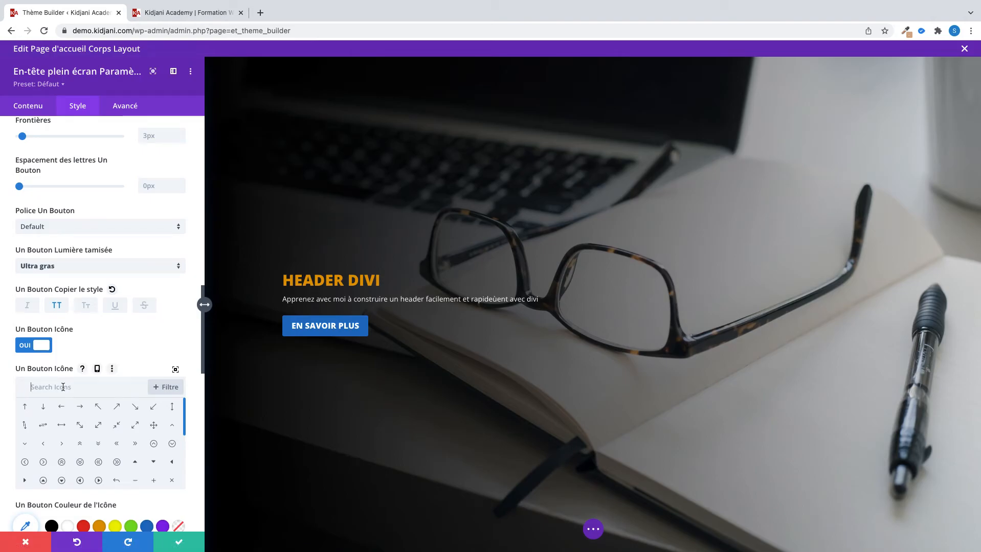
pyautogui.write('ask')
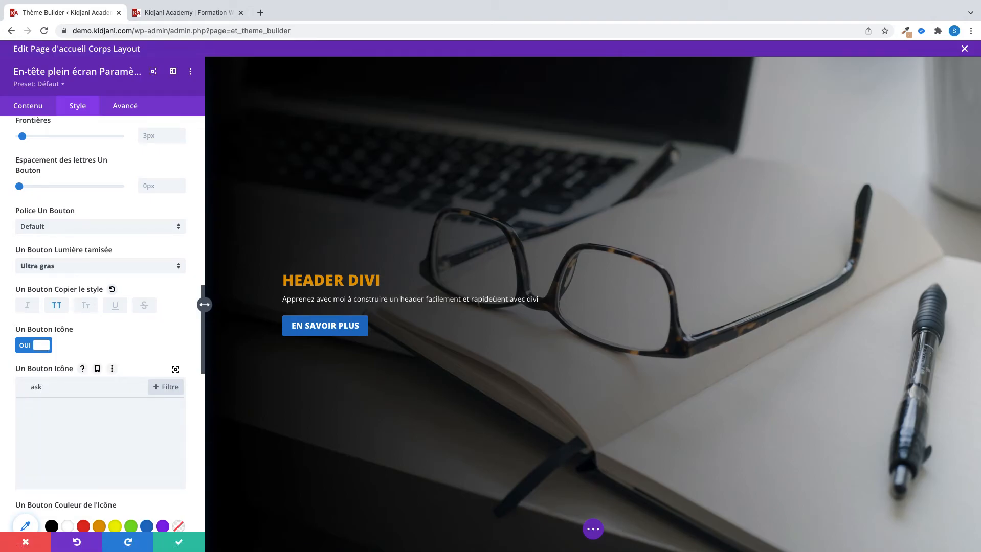
pyautogui.press('BackSpace')
pyautogui.press('BackSpace')
pyautogui.press('BackSpace')
pyautogui.write('ask')
pyautogui.press('BackSpace')
pyautogui.press('BackSpace')
pyautogui.press('BackSpace')
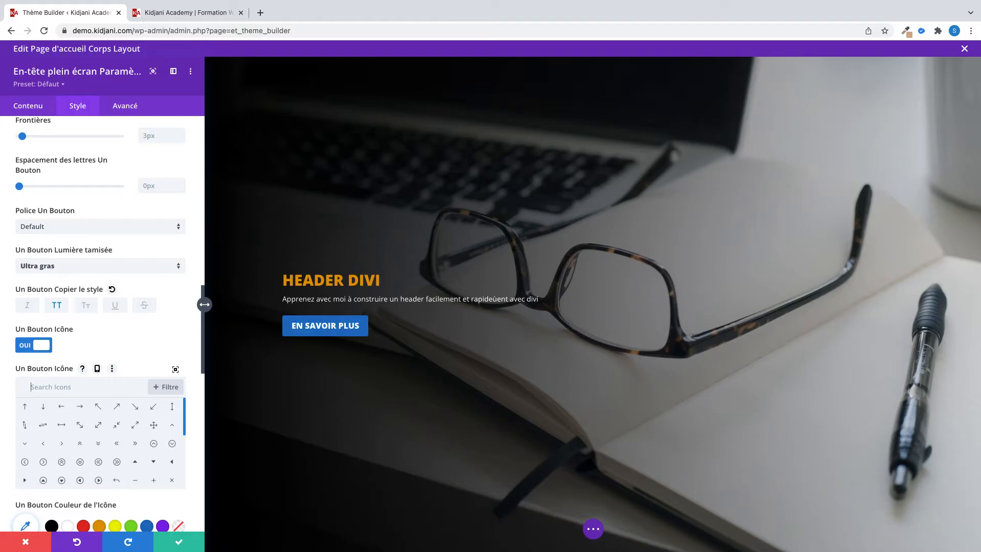
# Search the icons for "more" and assign the circled information icon to the first button
pyautogui.write('more')
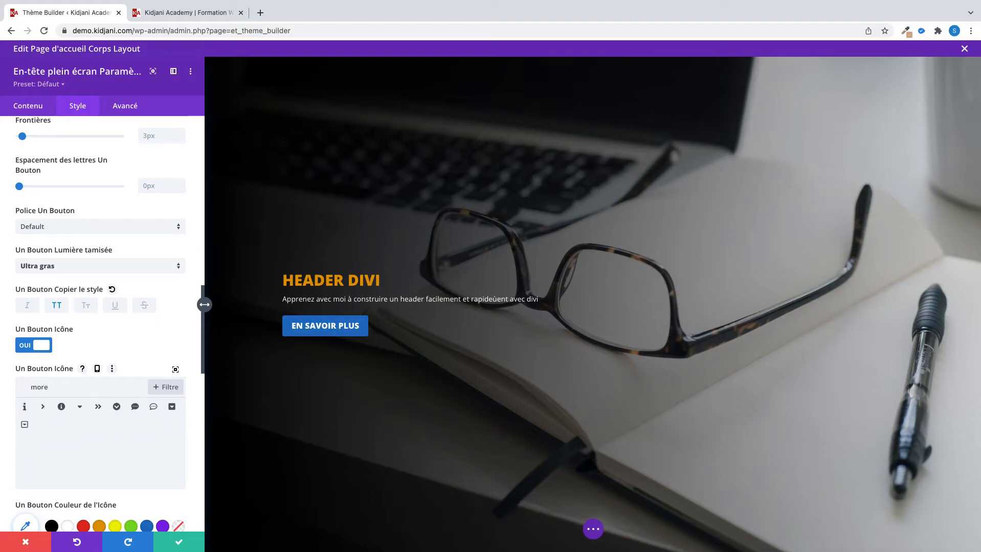
pyautogui.click(24, 407)
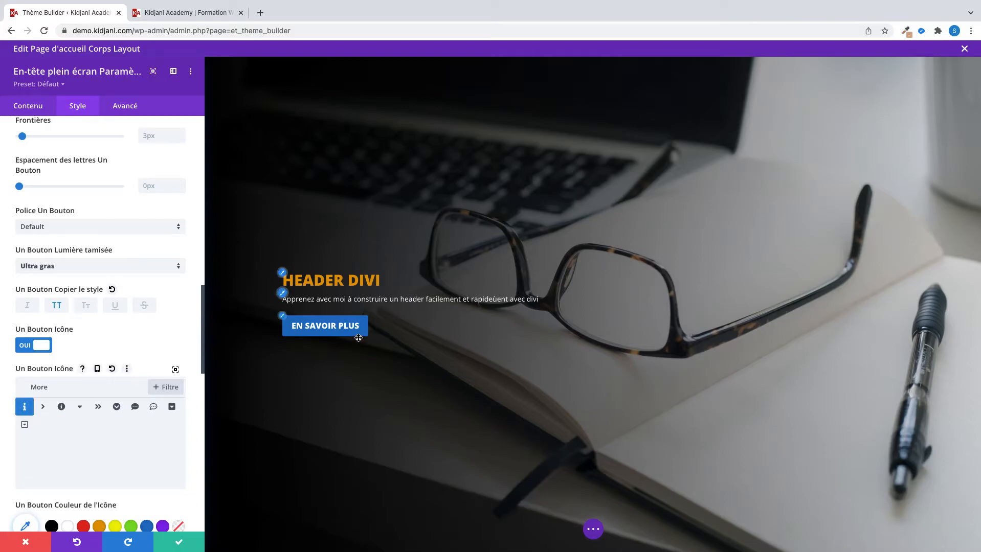
pyautogui.click(61, 407)
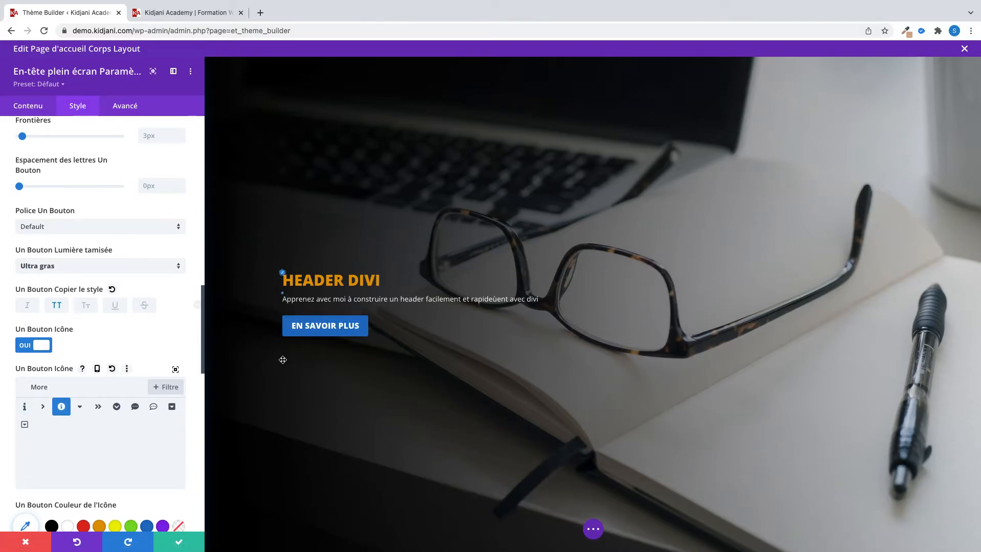
# Turn off the option that shows the first button's icon only on hover
pyautogui.scroll(-2, 102, 483)
pyautogui.scroll(-3, 97, 488)
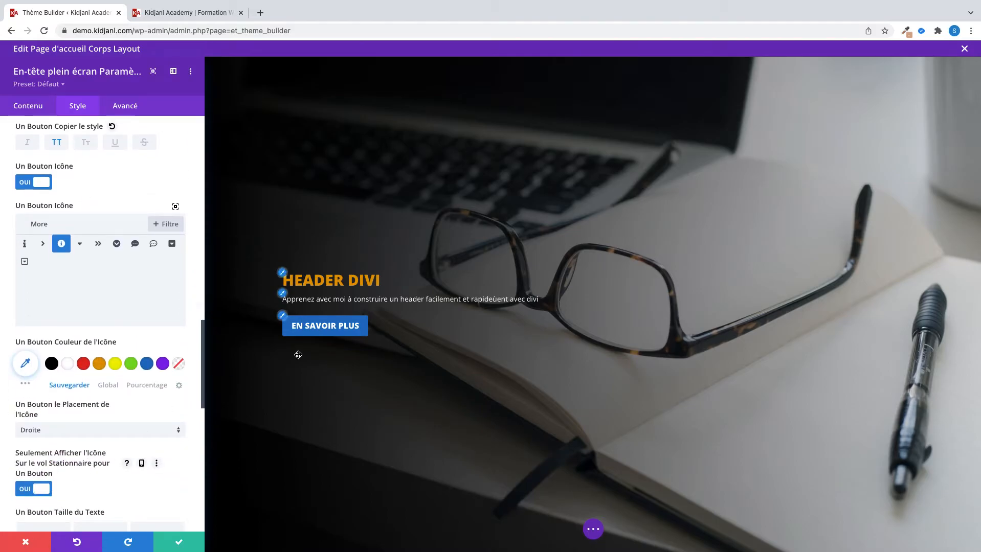
pyautogui.moveTo(369, 328)
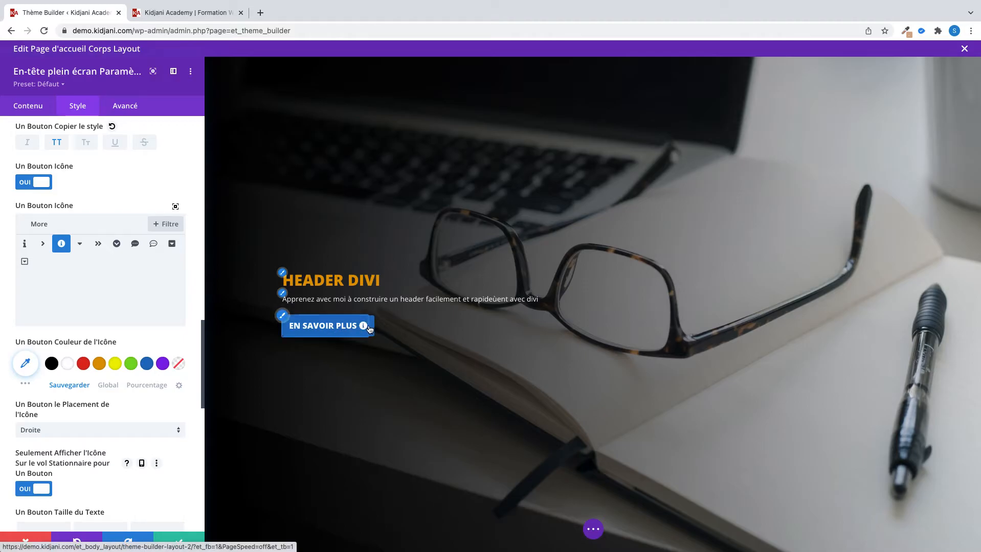
pyautogui.click(41, 491)
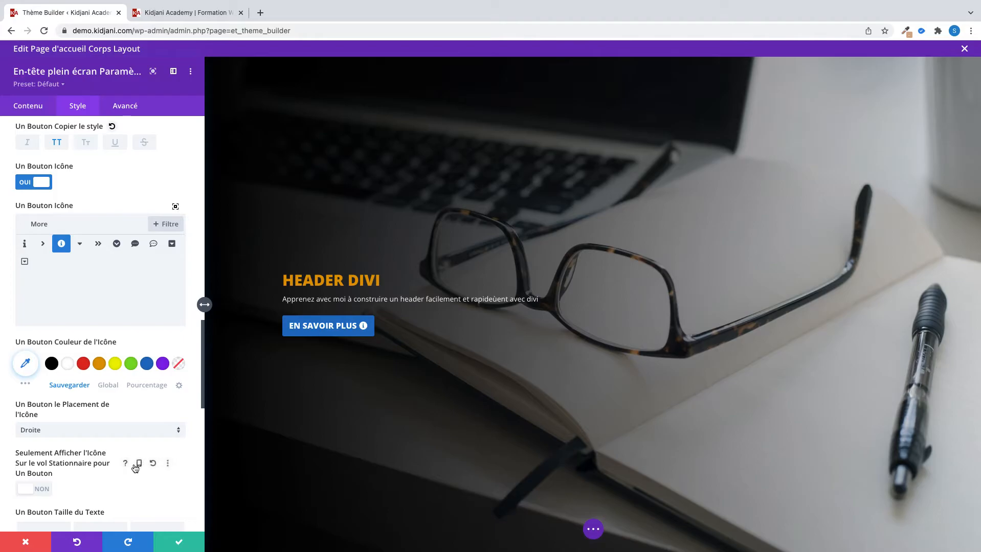
# Set the first button's icon placement to Gauche and save the fullscreen header settings
pyautogui.scroll(-2, 125, 440)
pyautogui.click(60, 379)
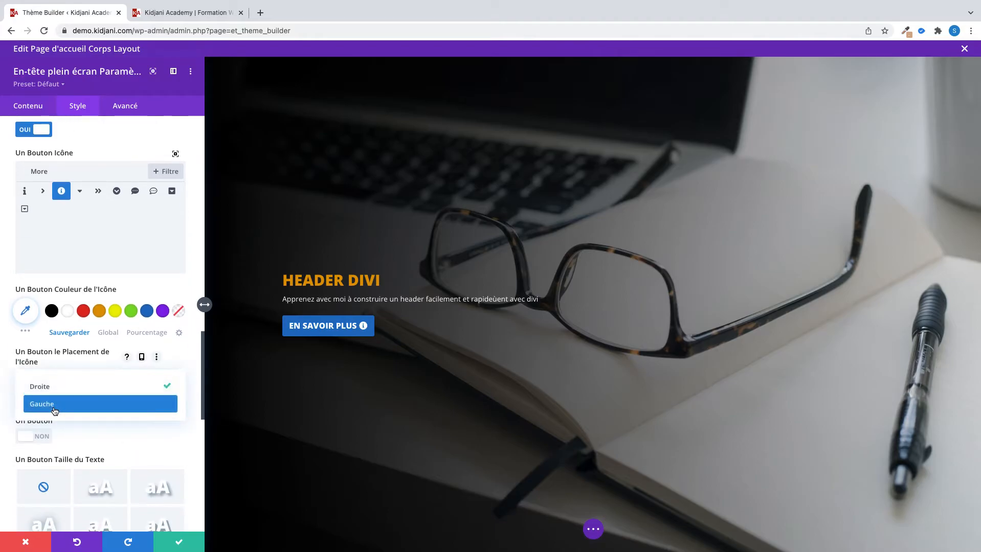
pyautogui.click(56, 404)
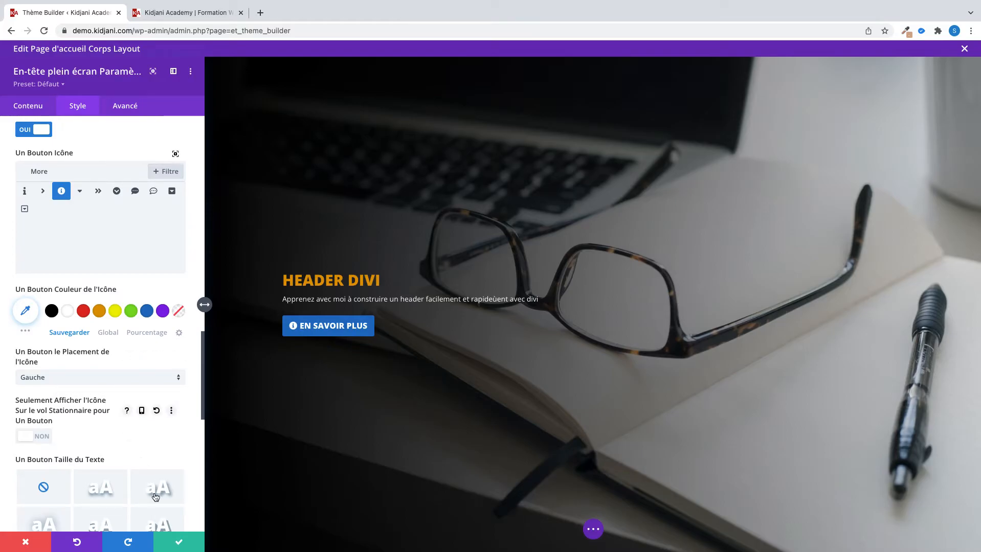
pyautogui.click(172, 542)
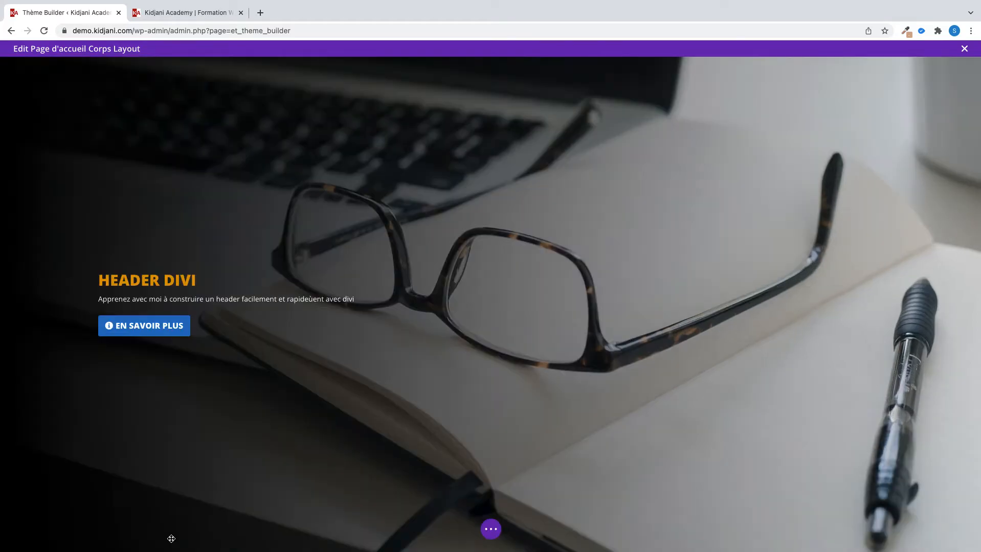
# Reopen the fullscreen header's settings and set its body text to Texte en gras with a size of 18px
pyautogui.click(472, 82)
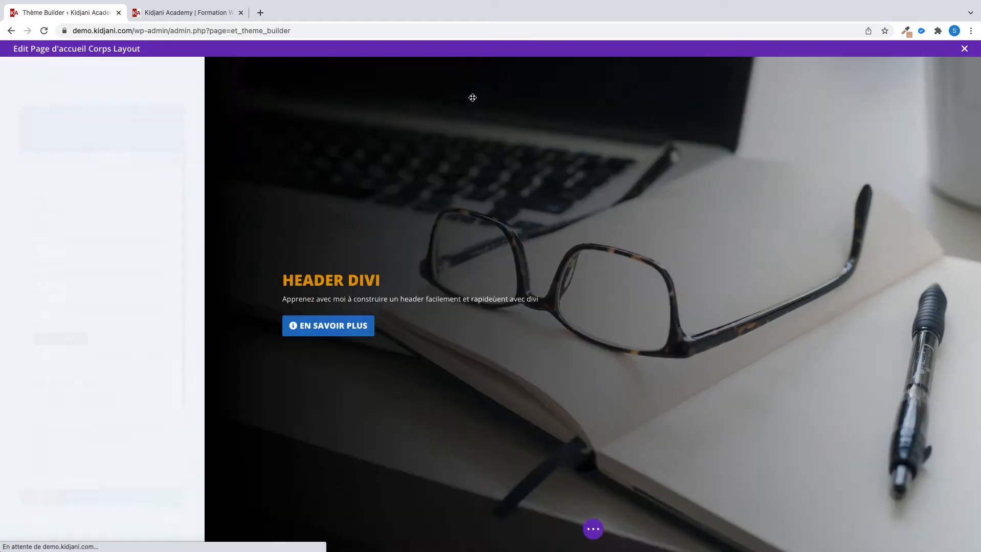
pyautogui.click(282, 294)
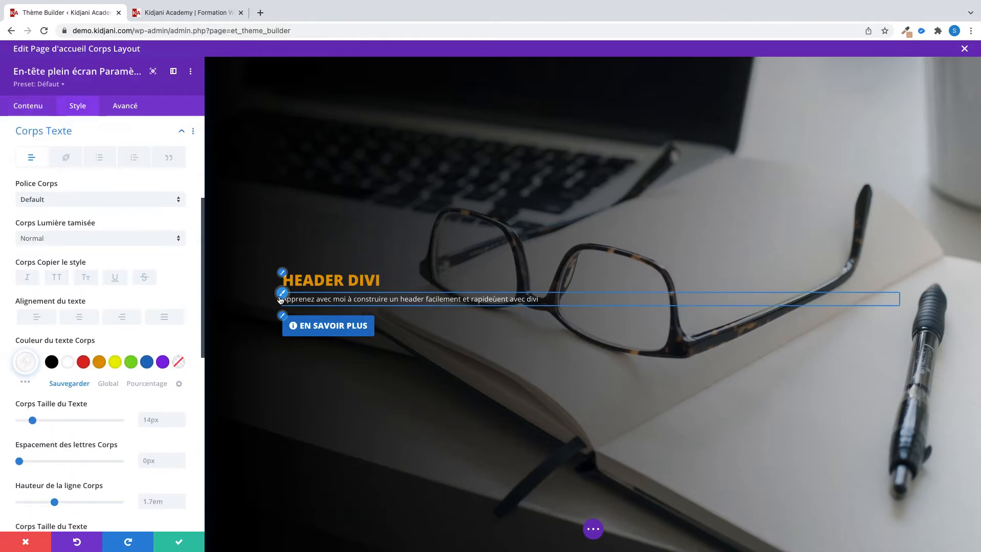
pyautogui.click(67, 238)
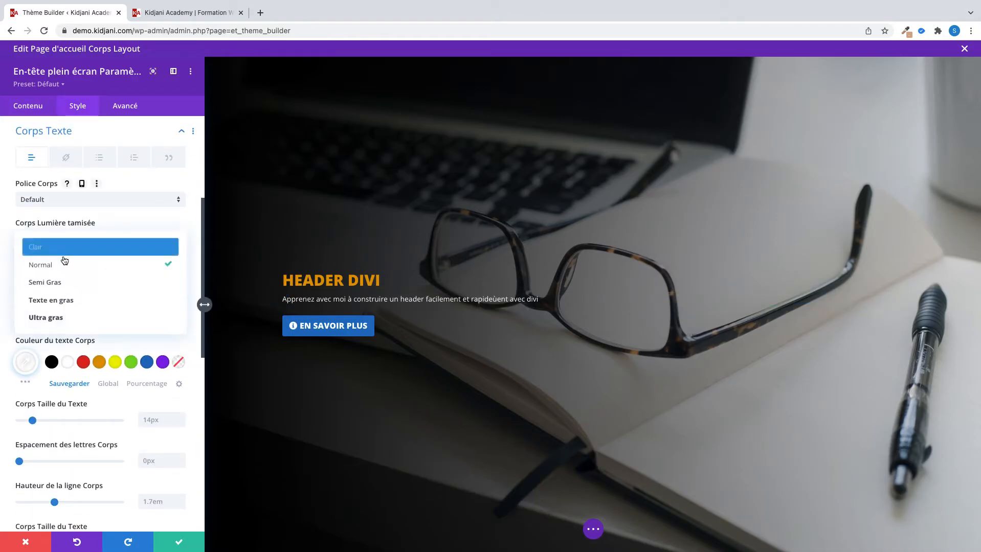
pyautogui.click(61, 301)
pyautogui.click(180, 418)
pyautogui.click(182, 424)
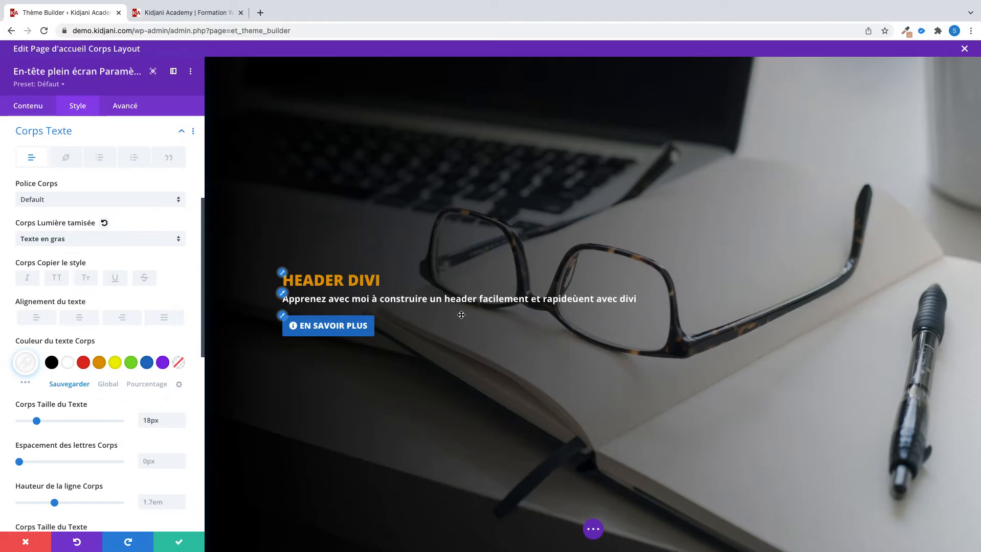
# Correct the misspelled word in the fullscreen header's body text to "rapidement" and save the module settings
pyautogui.click(30, 109)
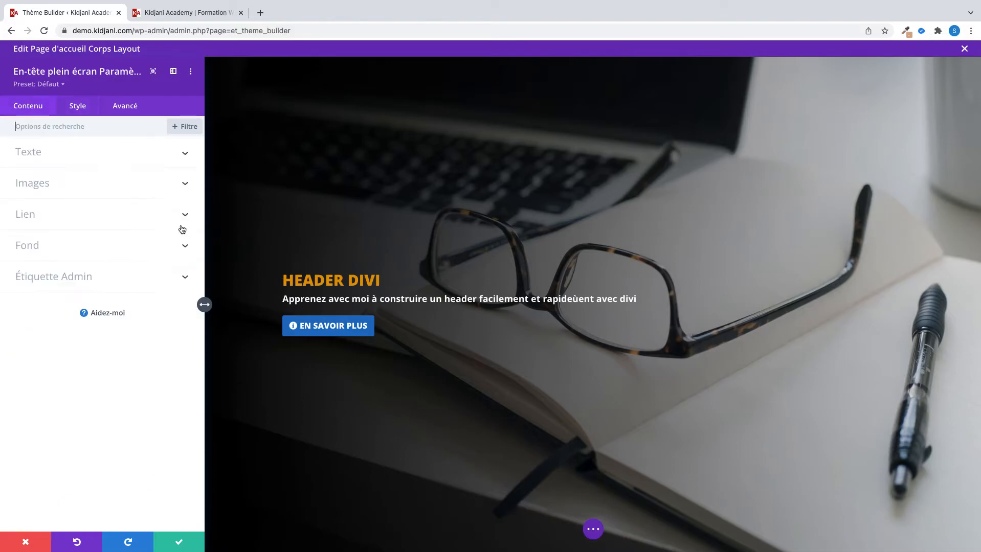
pyautogui.click(82, 155)
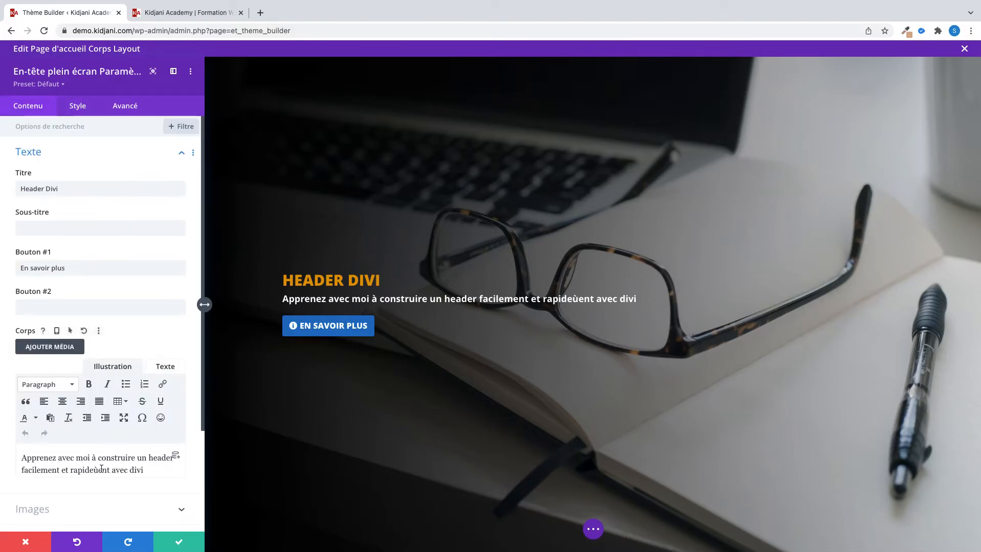
pyautogui.write('m')
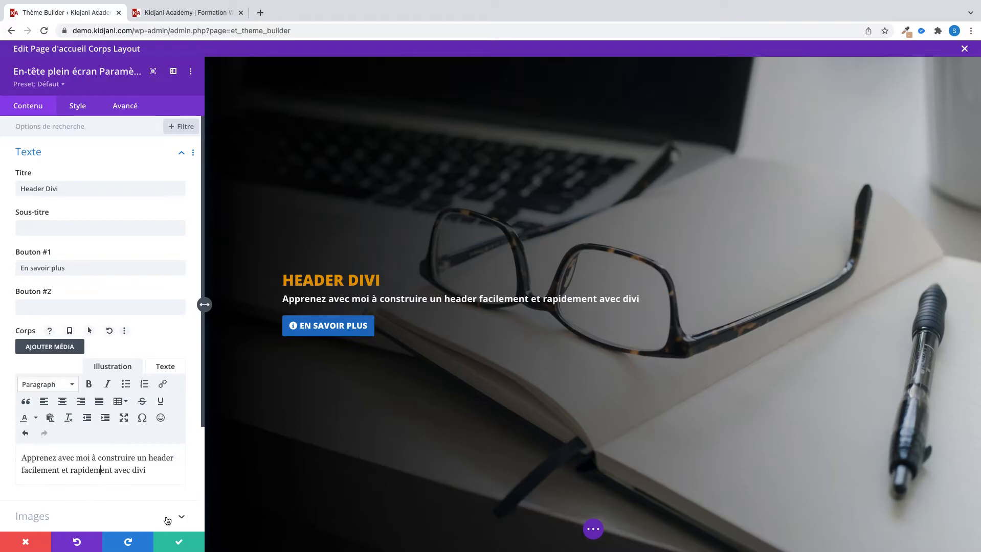
pyautogui.click(174, 540)
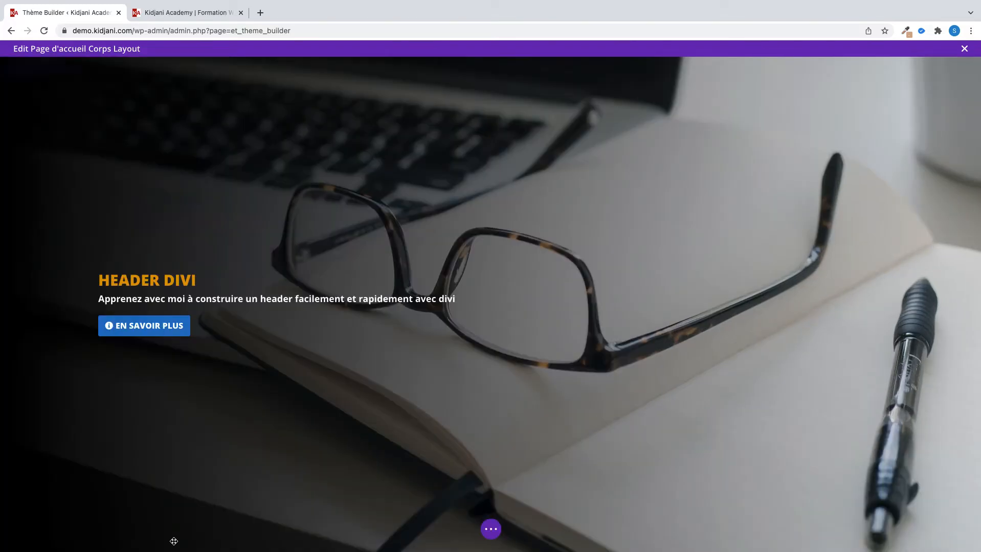
# Save the home page body layout, close its editor, and save the Theme Builder changes
pyautogui.click(492, 531)
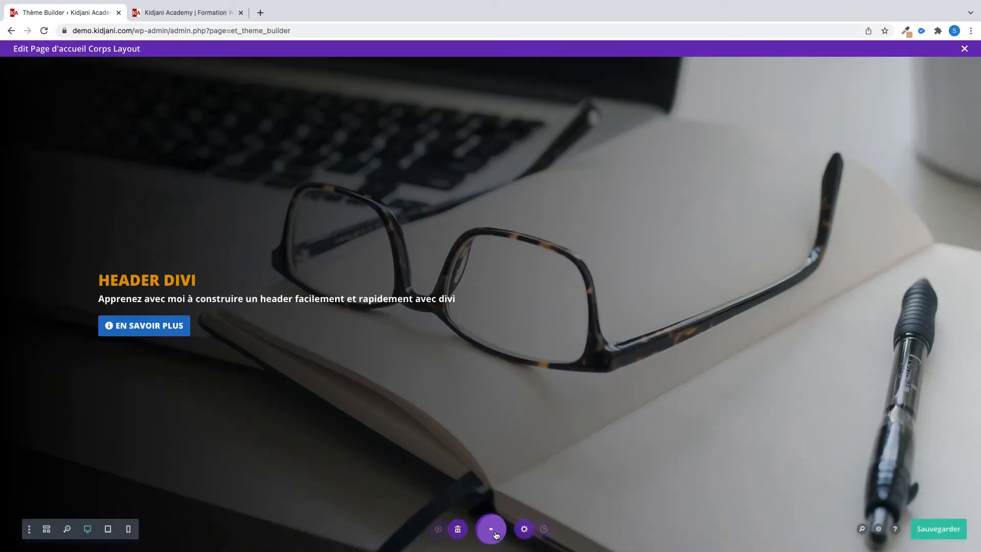
pyautogui.click(957, 531)
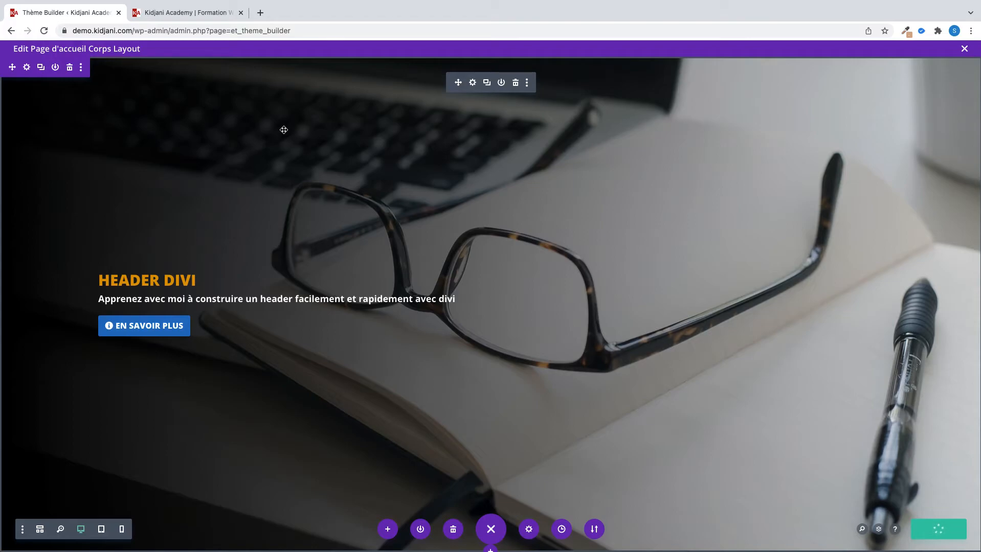
pyautogui.click(184, 12)
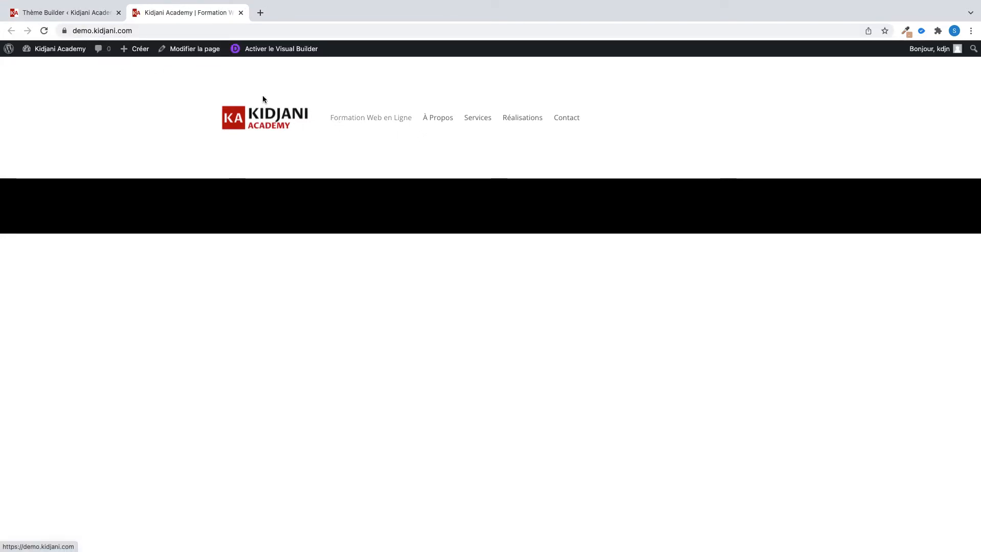
pyautogui.click(60, 12)
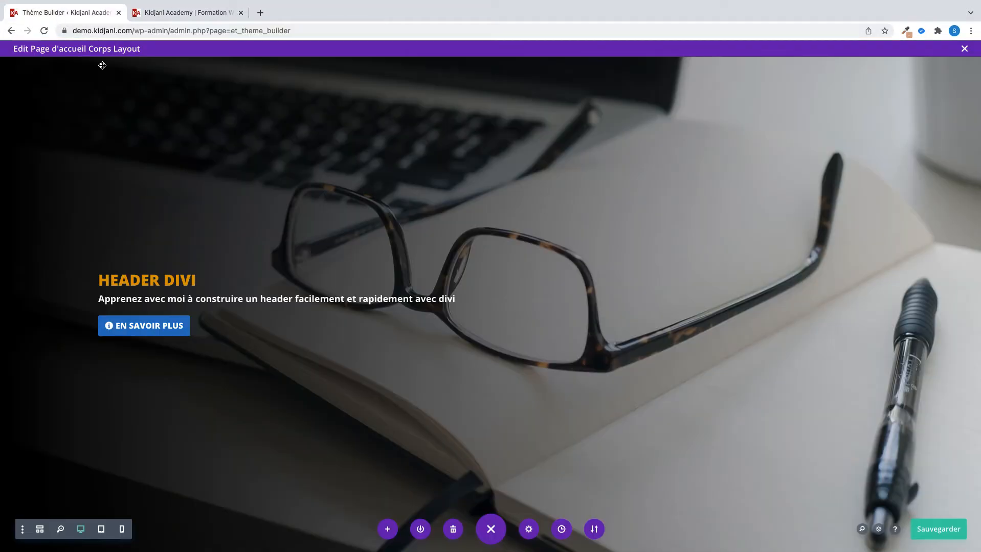
pyautogui.click(964, 51)
pyautogui.click(216, 89)
# Reload the live home page and examine how the menu header, fullscreen image and footer fit together
pyautogui.click(191, 13)
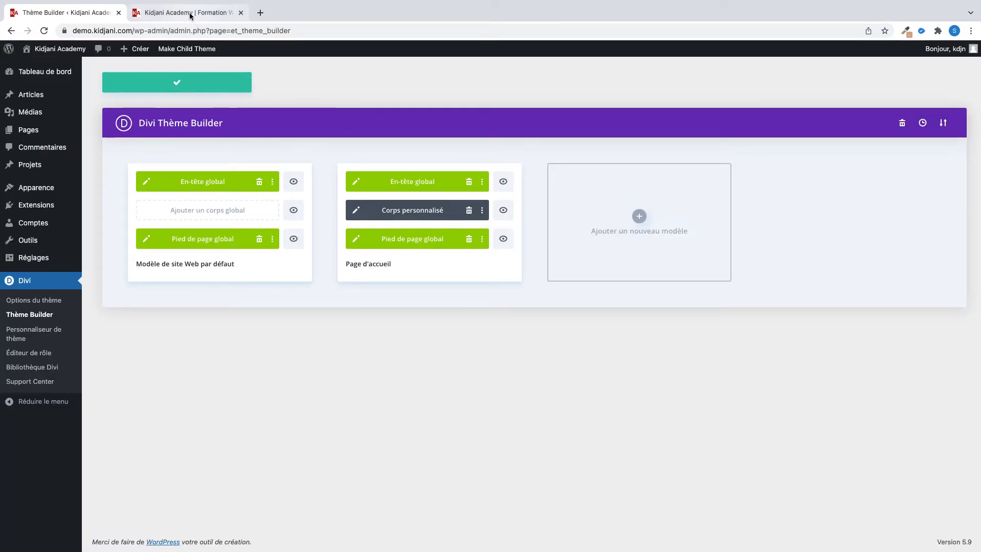
pyautogui.click(44, 30)
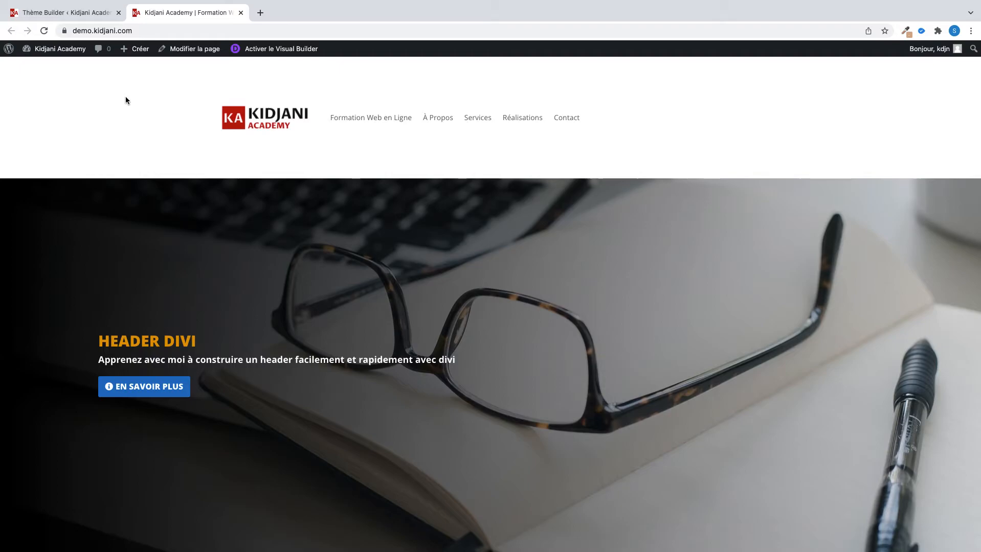
pyautogui.scroll(-2, 604, 249)
pyautogui.scroll(2, 604, 249)
pyautogui.scroll(-2, 408, 201)
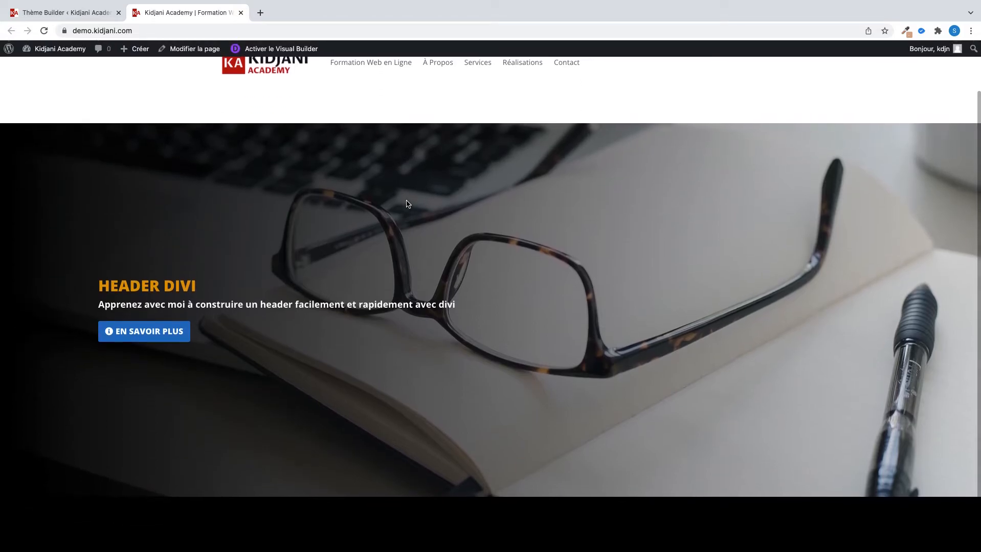
pyautogui.scroll(2, 406, 203)
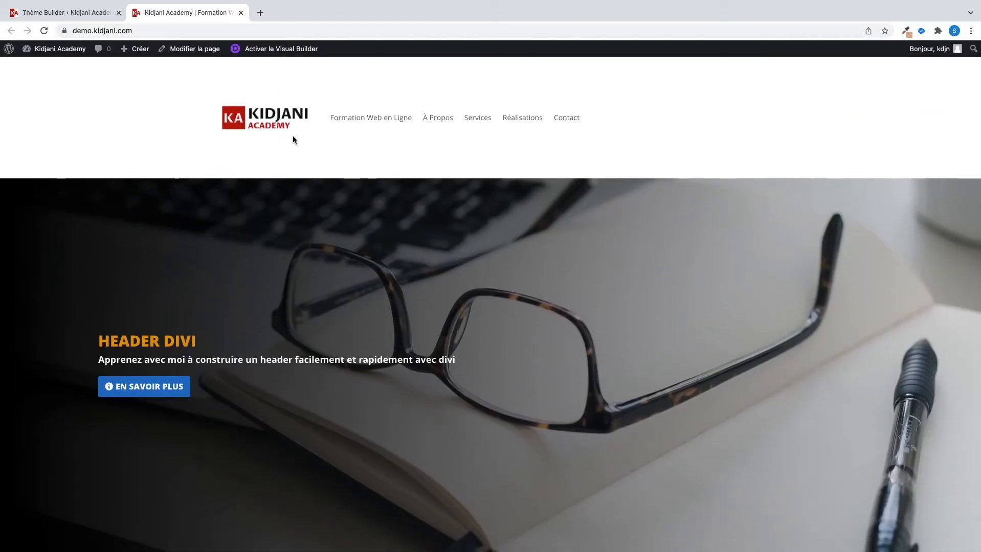
# Edit the home page template's global header and set its section's Sommet and Bas internal margins to a linked 0px
pyautogui.click(74, 18)
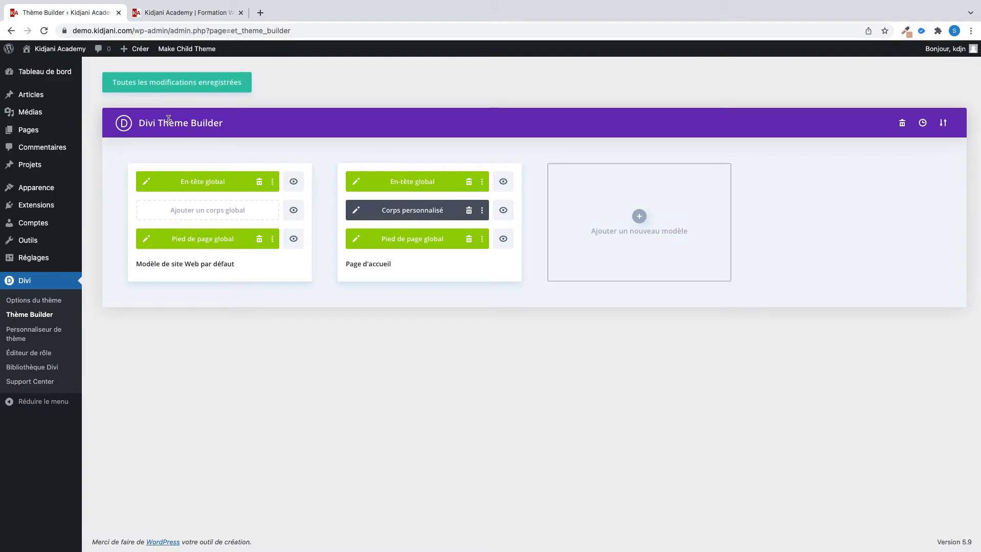
pyautogui.click(358, 183)
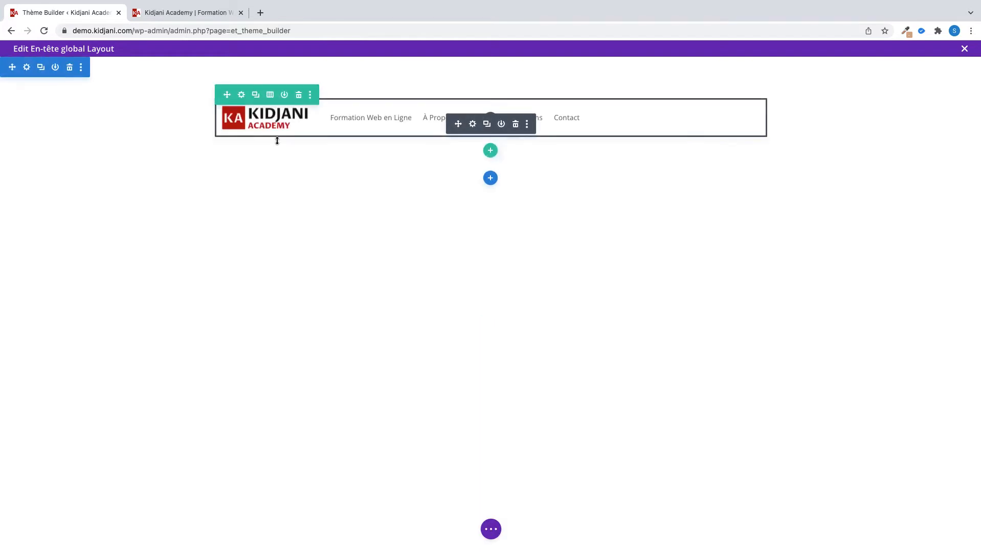
pyautogui.click(27, 68)
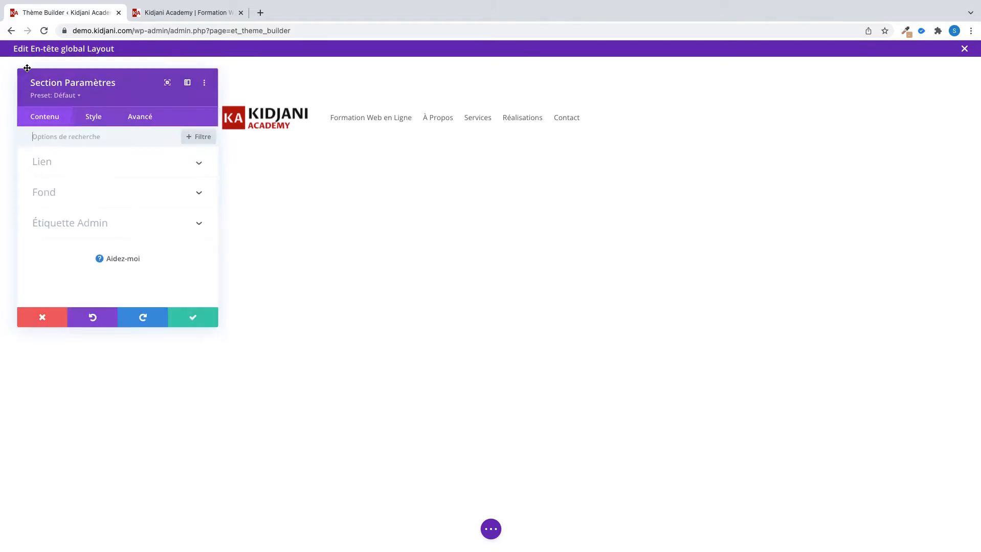
pyautogui.click(92, 117)
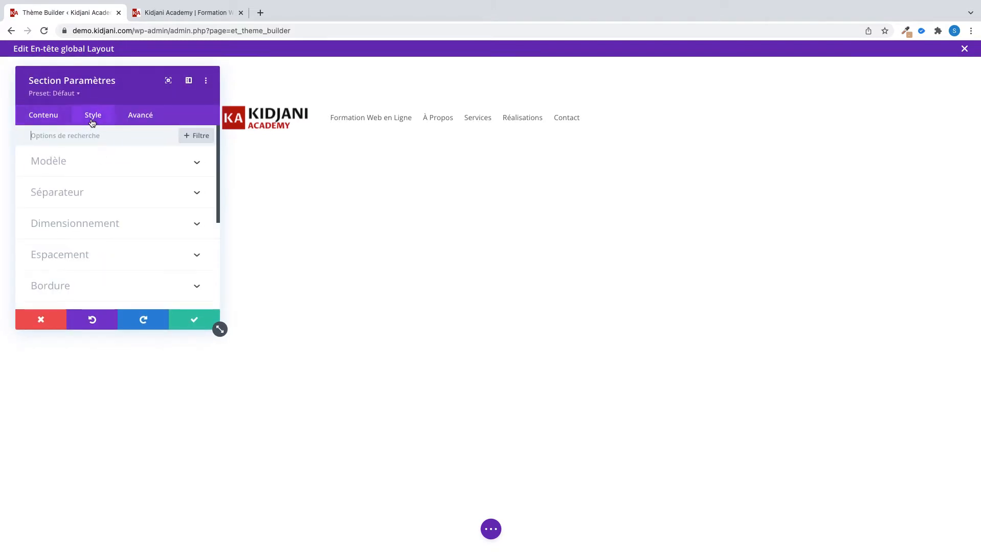
pyautogui.click(84, 258)
pyautogui.click(42, 228)
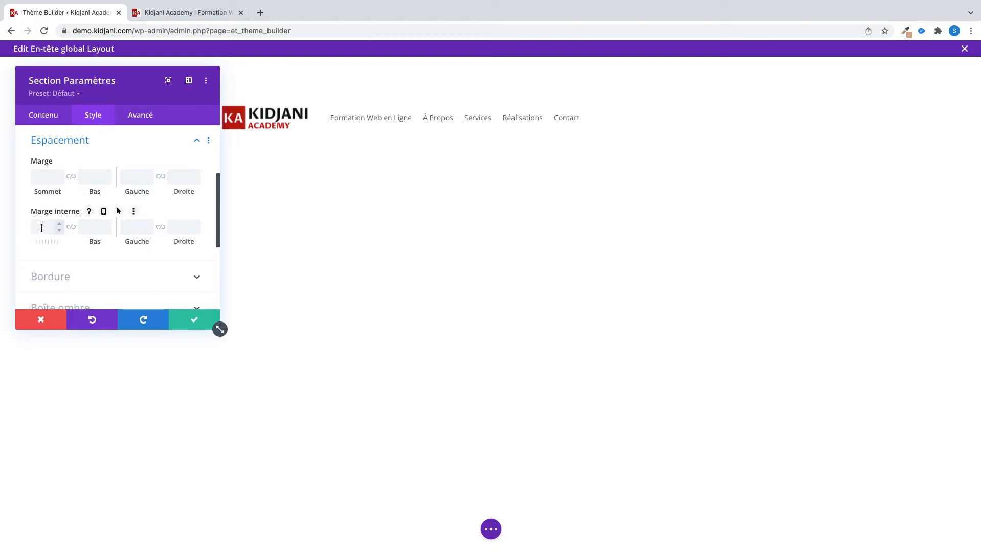
pyautogui.write('0')
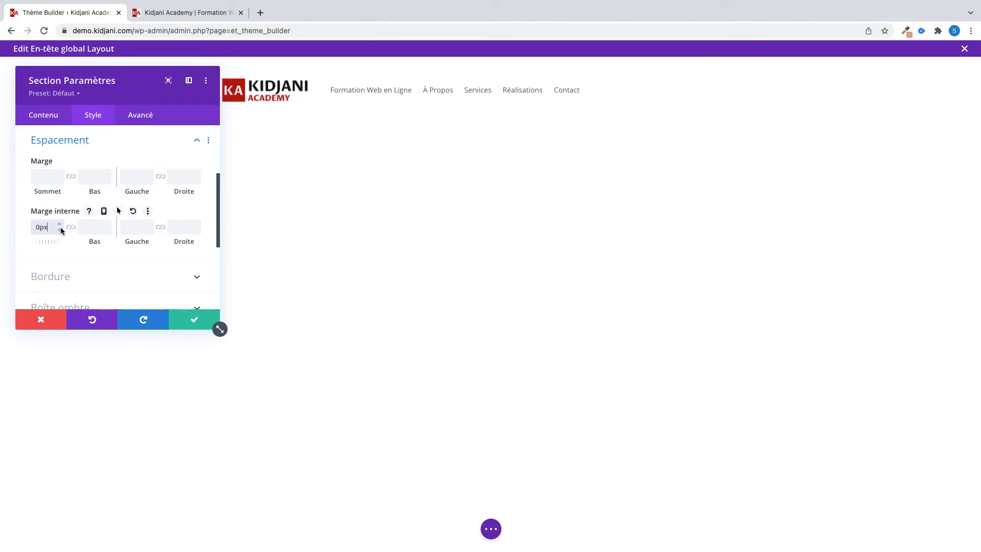
pyautogui.click(71, 227)
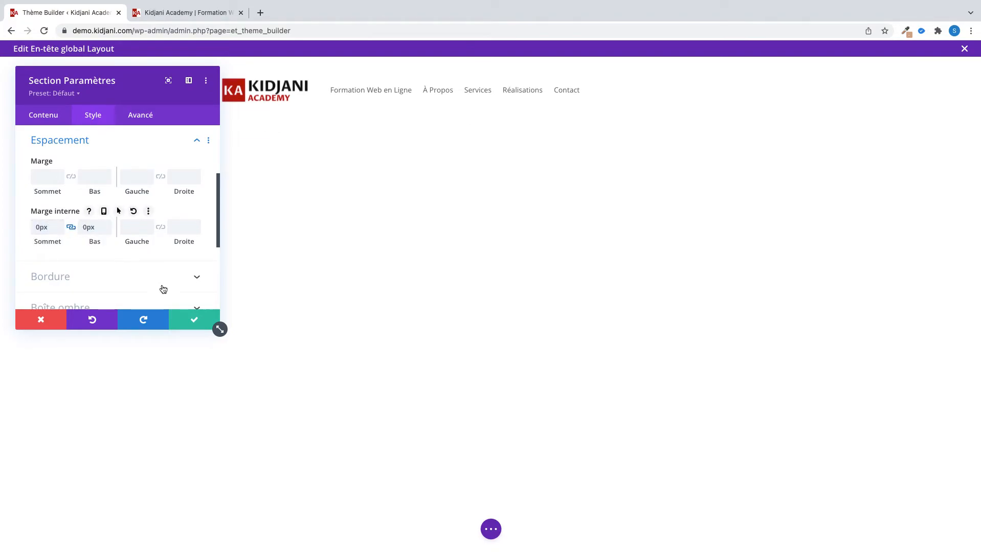
pyautogui.click(193, 323)
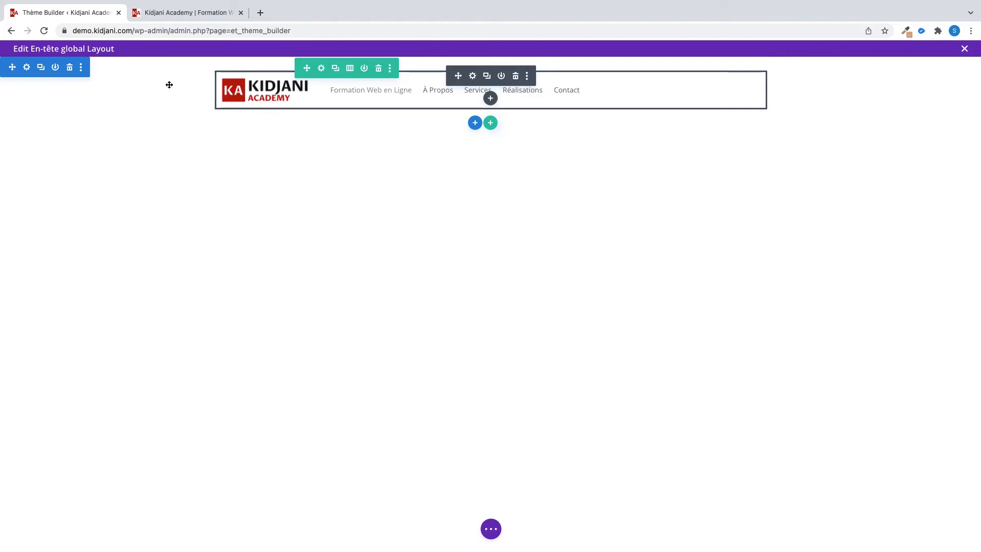
# Give the global header section a fully transparent white background, rgba(255,255,255,0), and save the layout
pyautogui.click(27, 69)
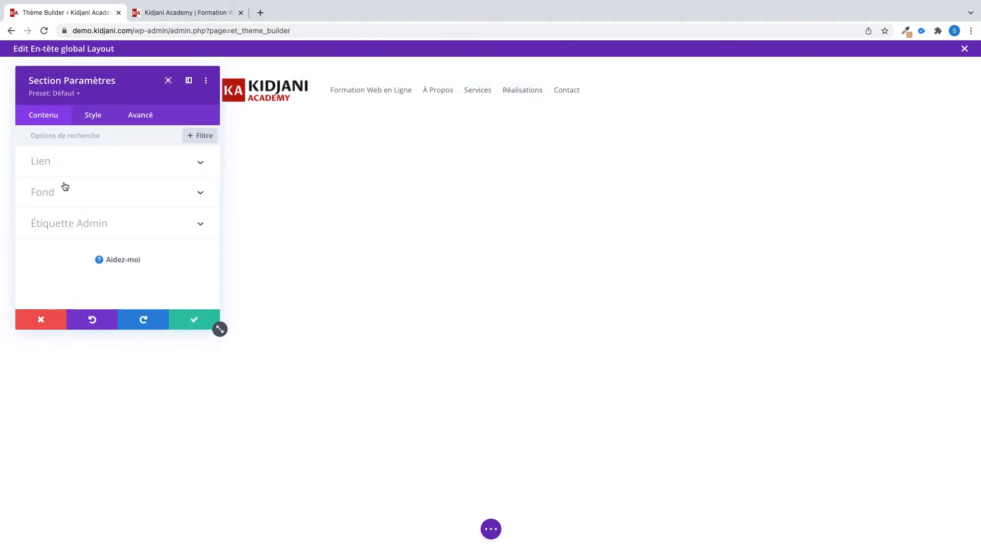
pyautogui.click(189, 81)
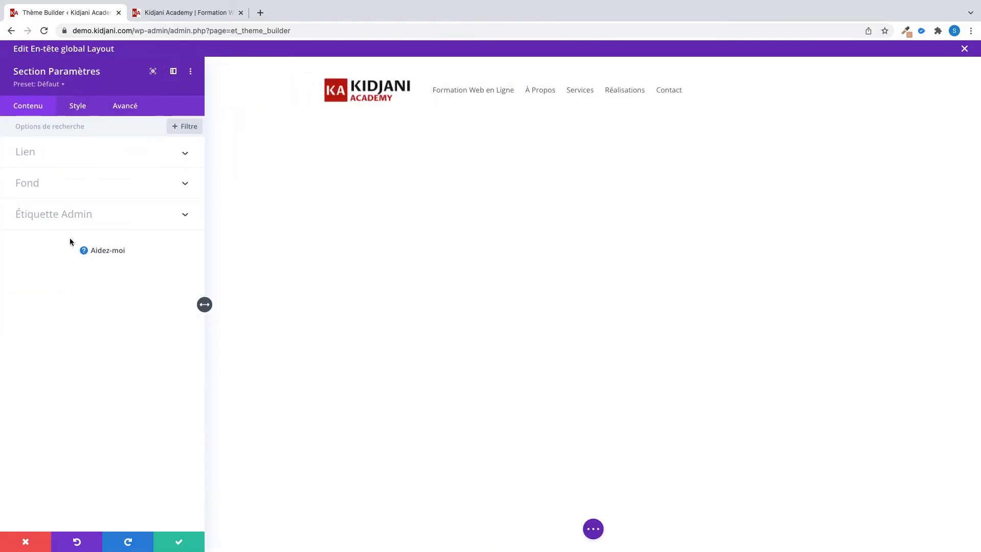
pyautogui.click(65, 191)
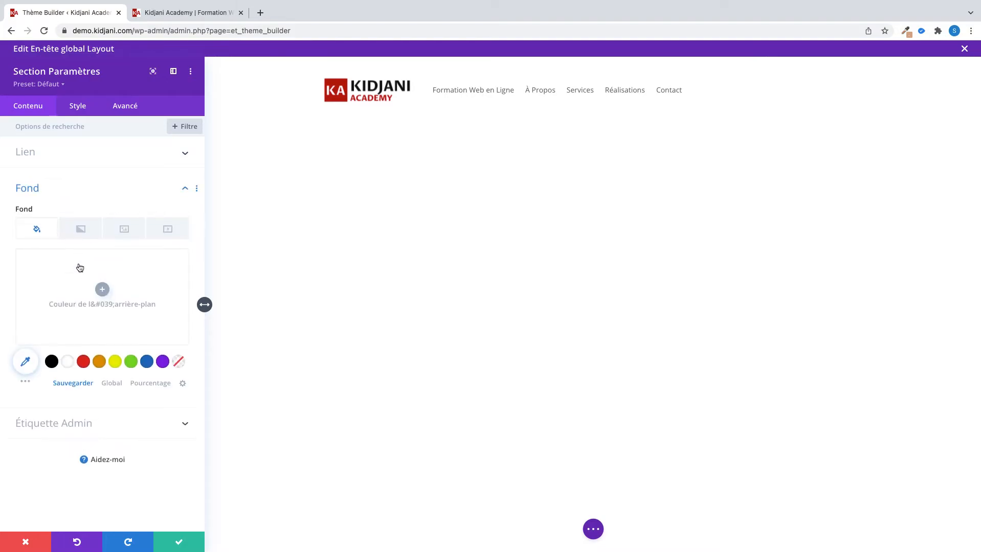
pyautogui.click(68, 362)
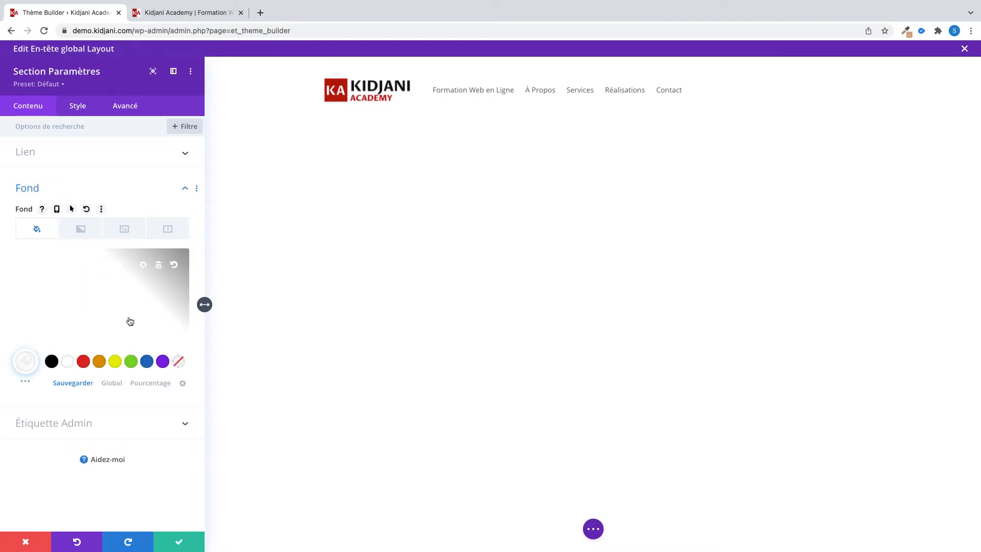
pyautogui.moveTo(176, 264); pyautogui.dragTo(177, 329)
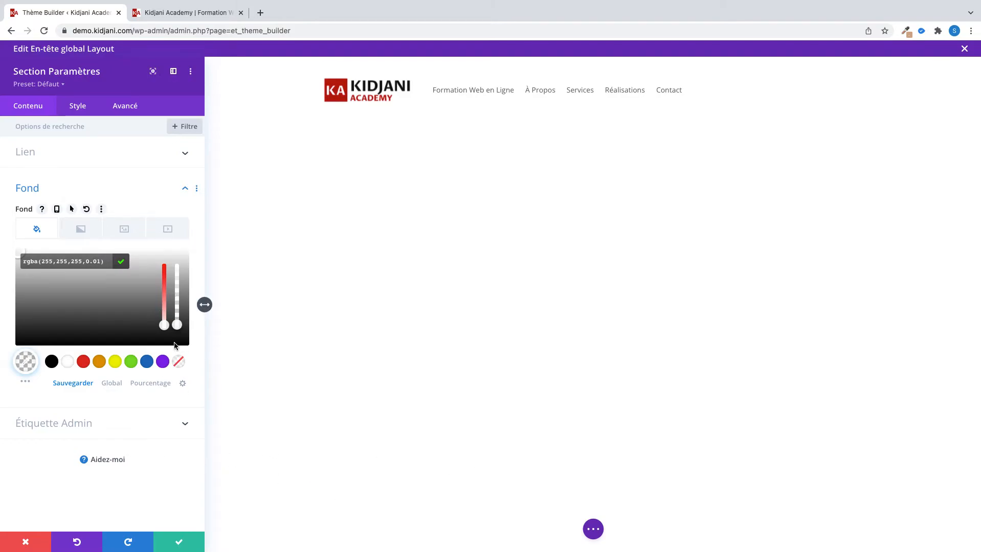
pyautogui.moveTo(178, 336); pyautogui.dragTo(175, 341)
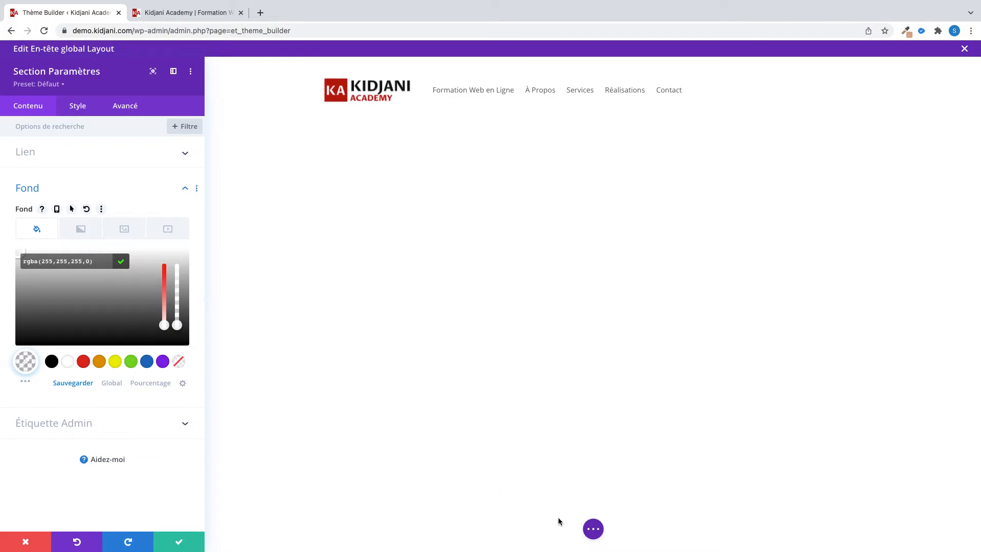
pyautogui.click(593, 529)
pyautogui.click(950, 531)
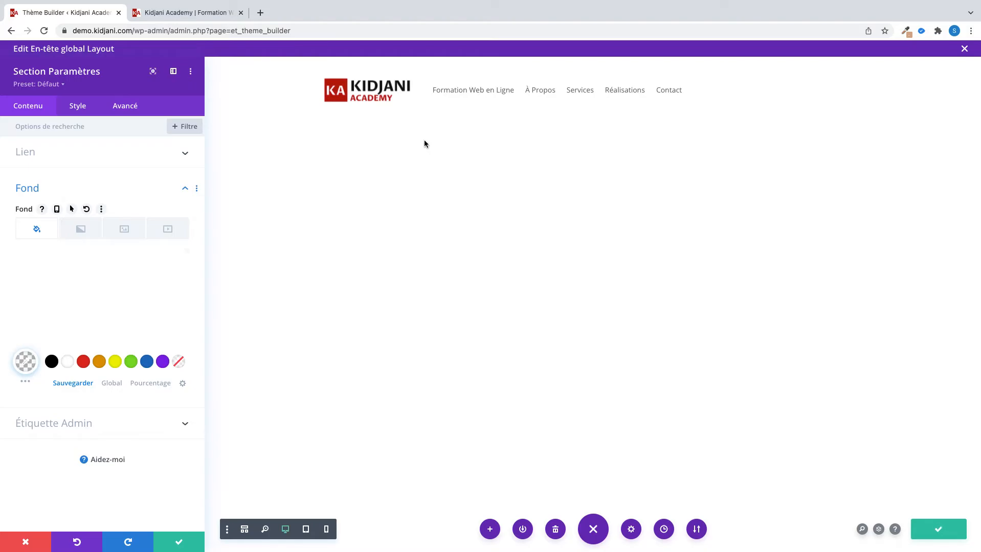
# Reload the live home page to check the header's spacing and background
pyautogui.click(182, 6)
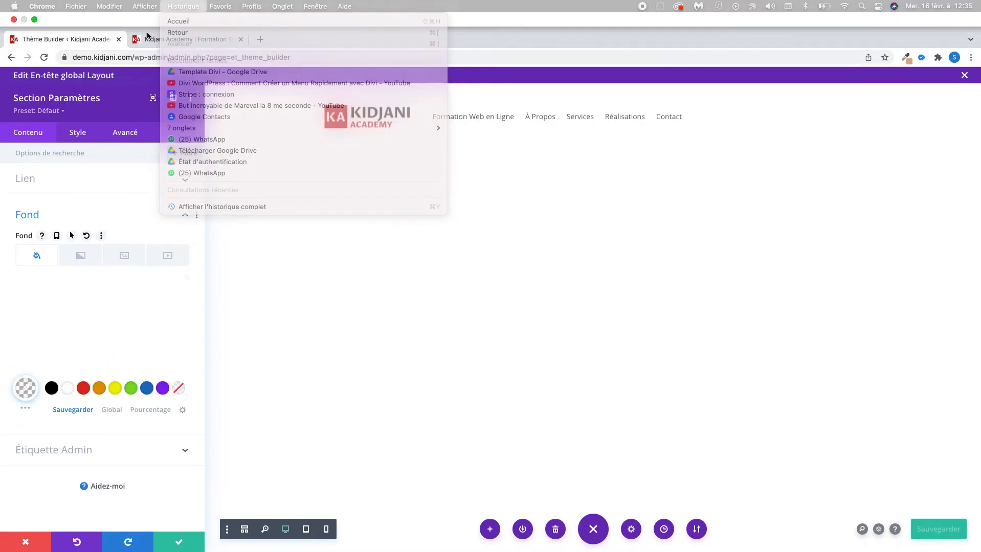
pyautogui.click(158, 39)
pyautogui.click(44, 57)
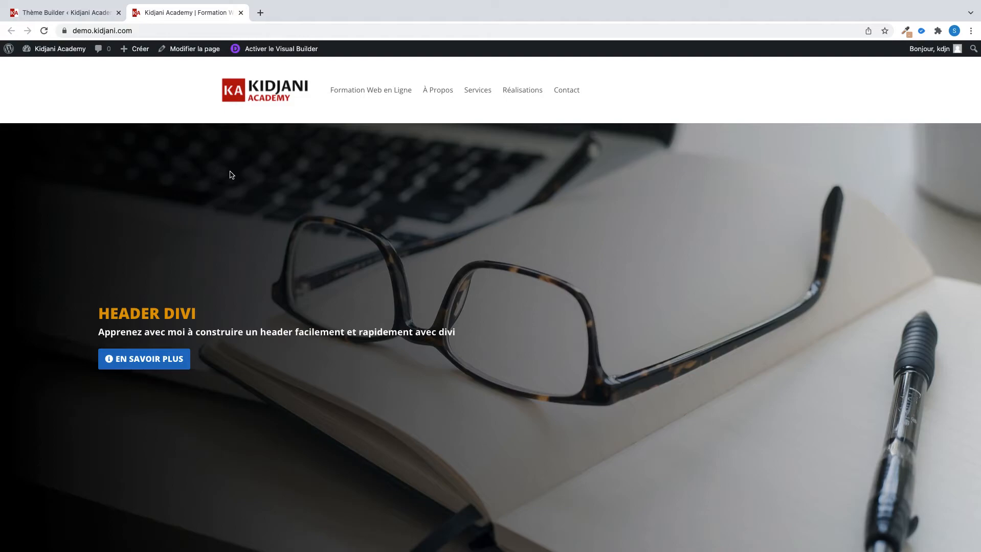
# Set the global header section's position (Poste) to Absolute and save the layout
pyautogui.click(88, 14)
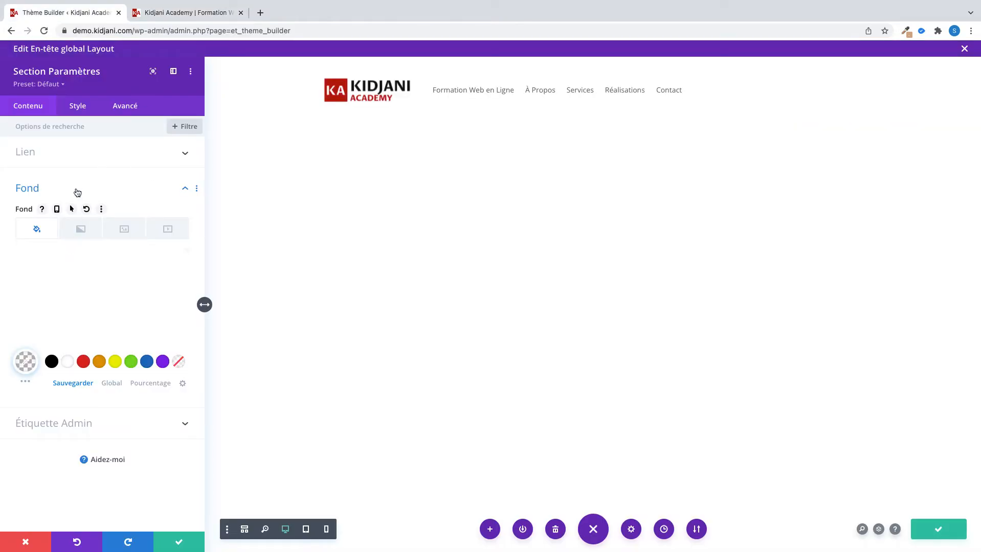
pyautogui.click(125, 108)
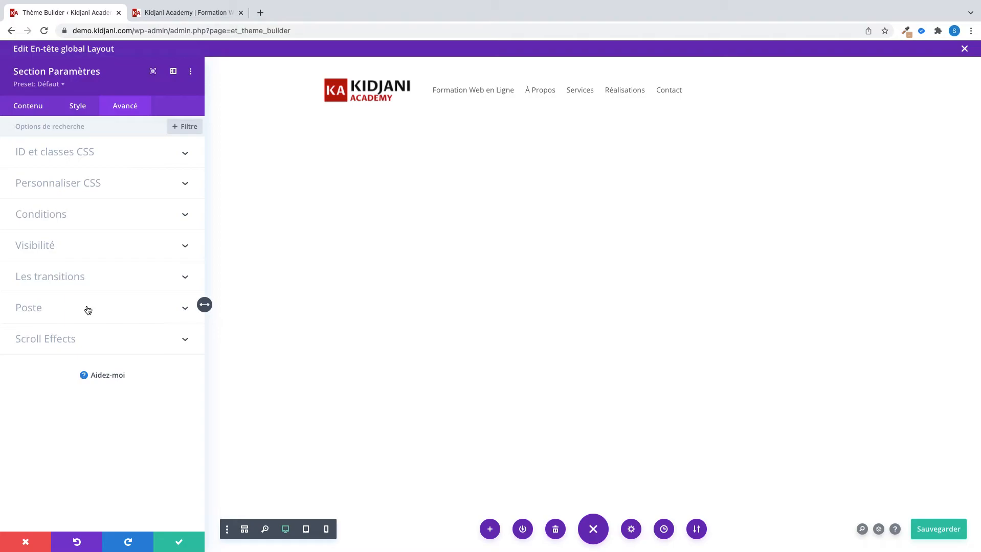
pyautogui.click(88, 309)
pyautogui.click(88, 195)
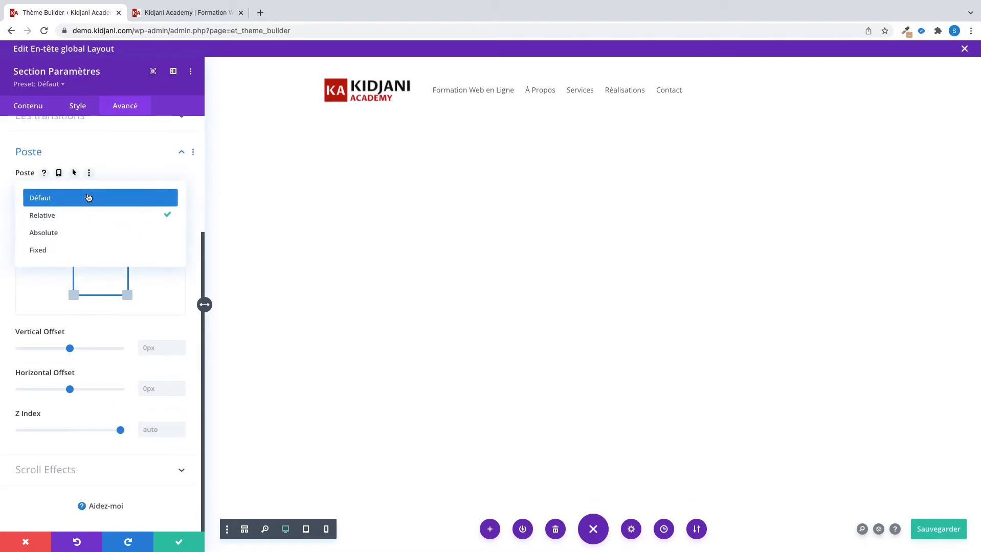
pyautogui.click(71, 239)
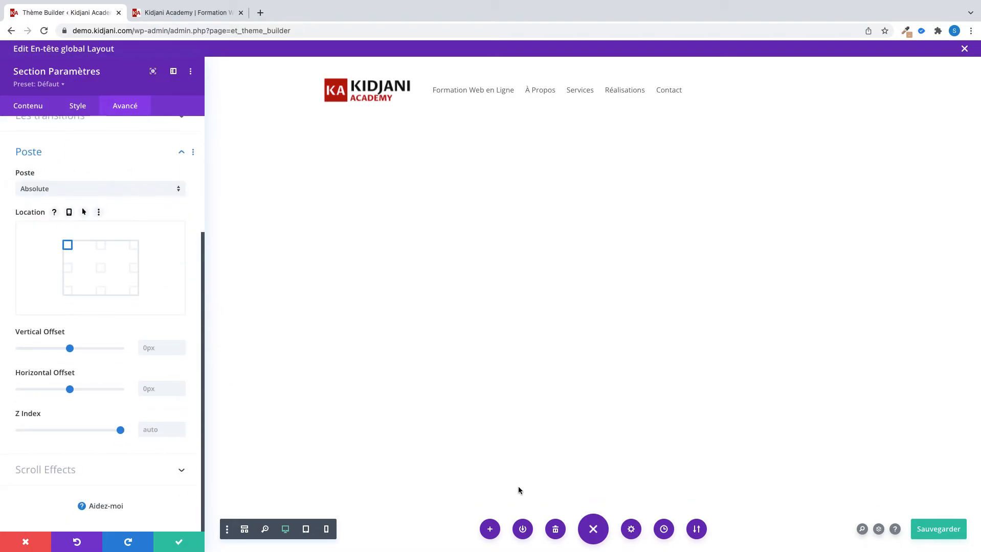
pyautogui.click(922, 535)
# Reload the live home page to check the header's overlay on the fullscreen image, and return to the section settings
pyautogui.click(192, 19)
pyautogui.click(45, 32)
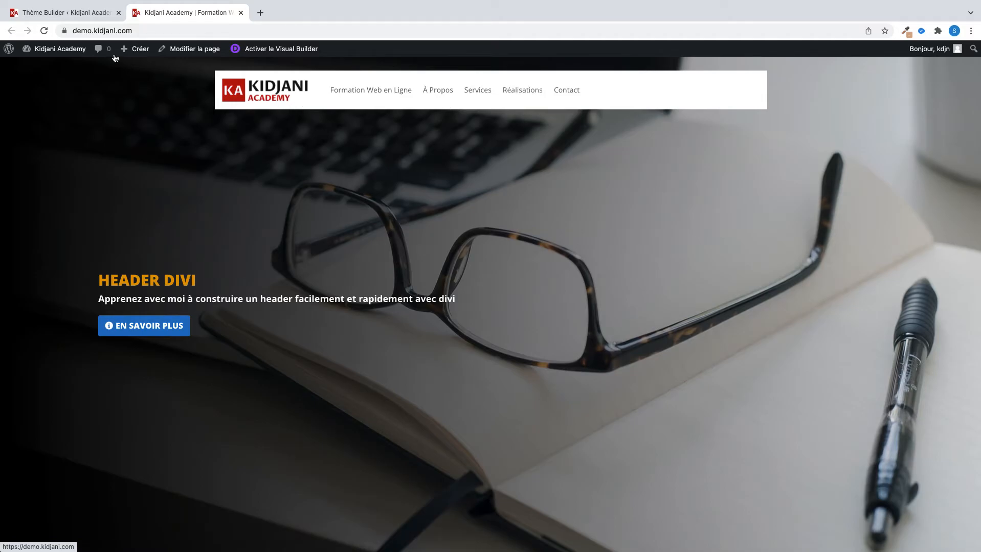
pyautogui.click(72, 13)
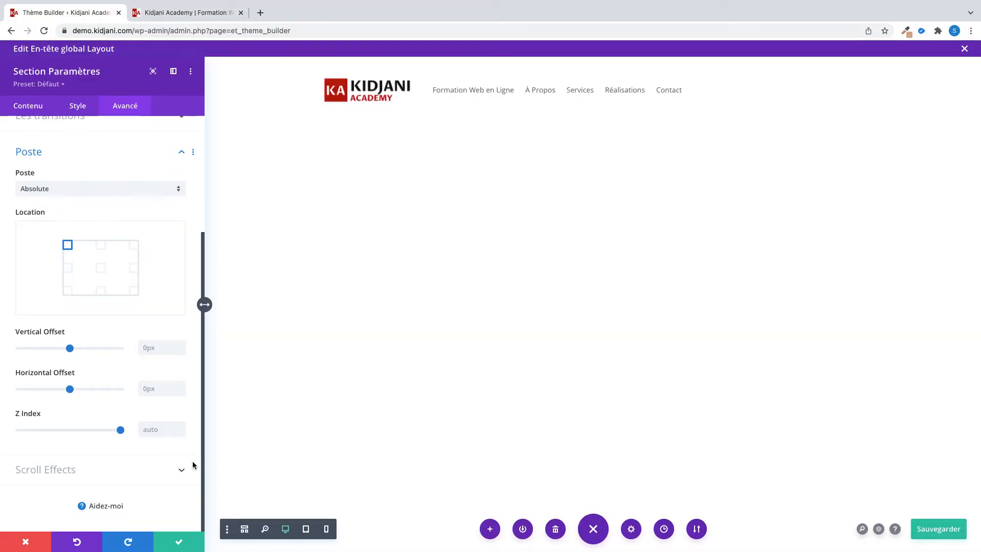
# Give the header's menu module a fully transparent white background, rgba(255,255,255,0), and save the layout
pyautogui.click(180, 542)
pyautogui.moveTo(474, 78)
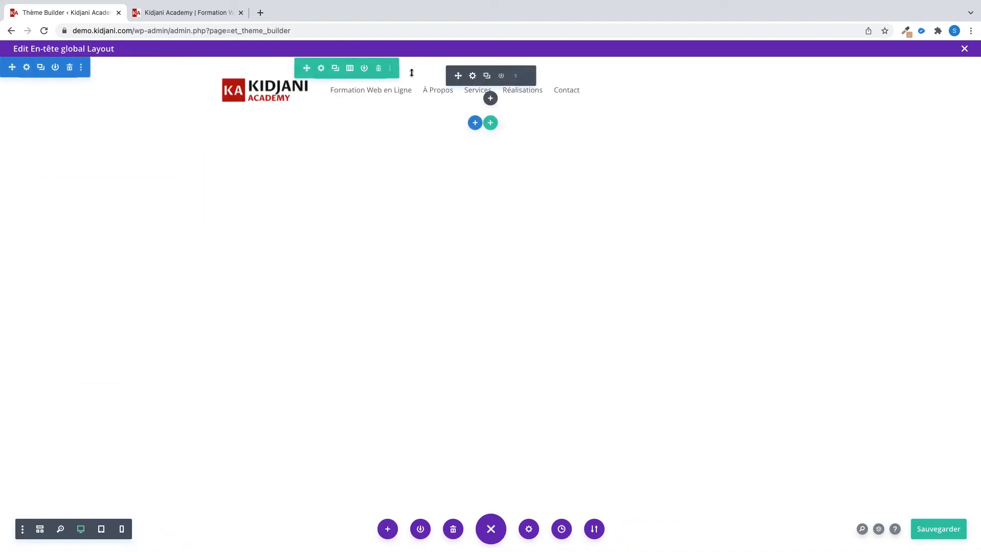
pyautogui.click(473, 76)
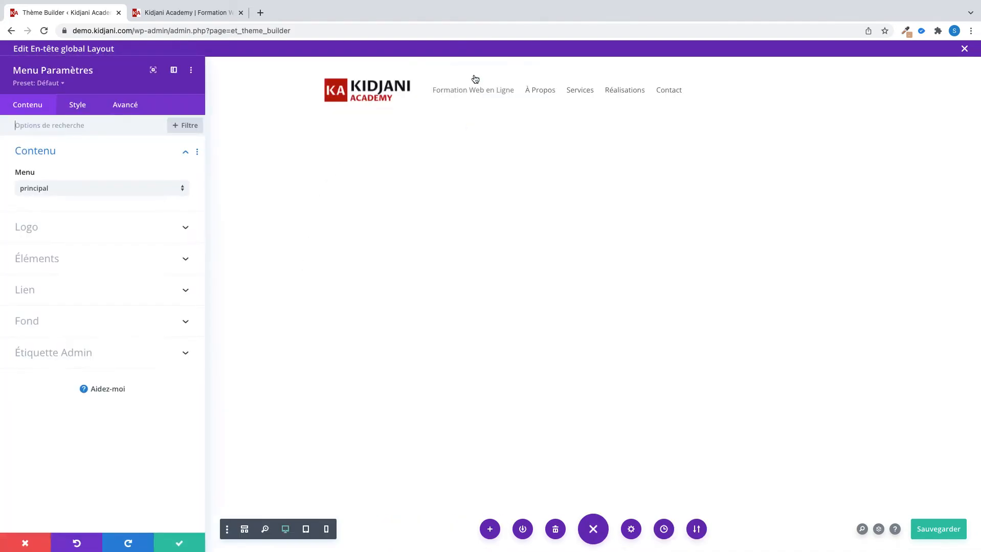
pyautogui.click(100, 322)
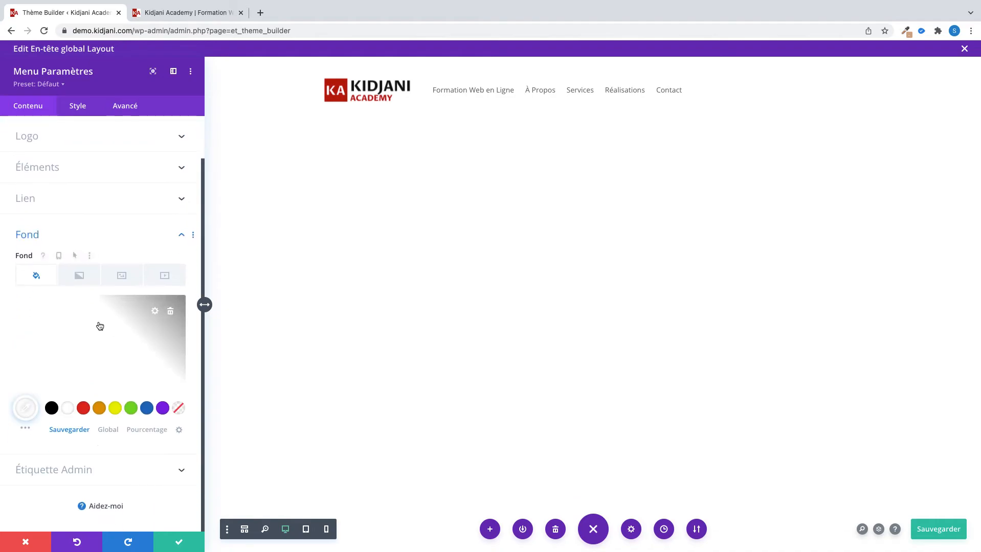
pyautogui.click(103, 344)
pyautogui.moveTo(172, 314); pyautogui.dragTo(174, 392)
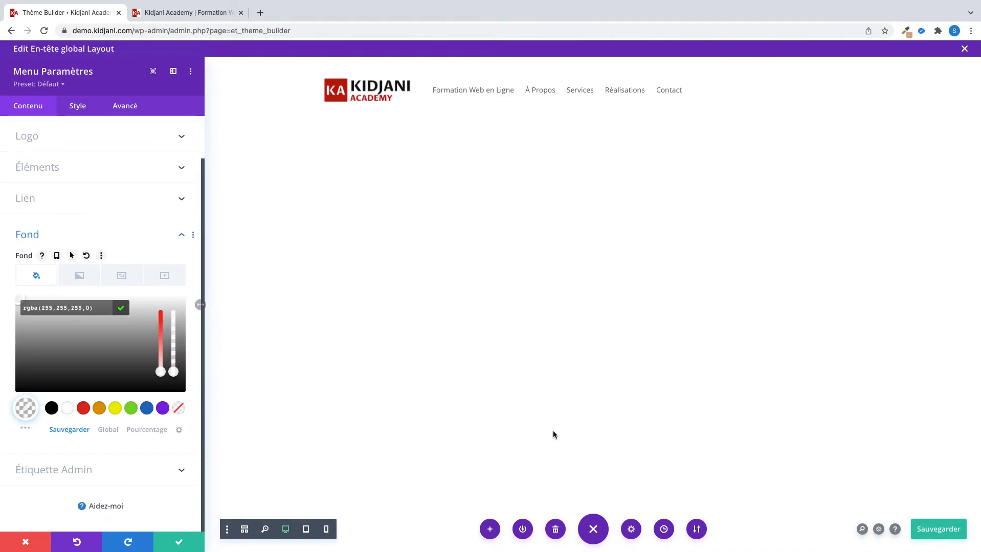
pyautogui.click(933, 532)
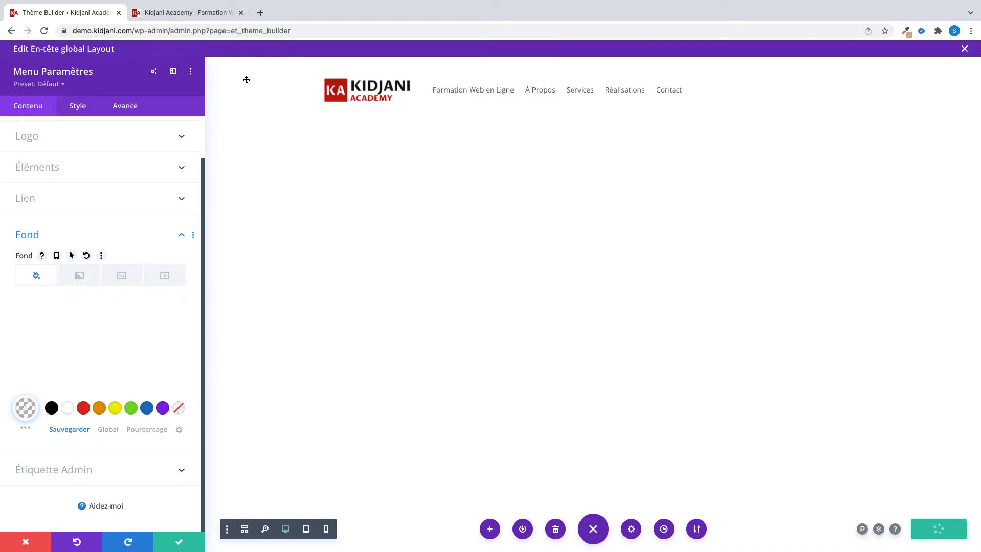
# Reload the live home page to check the menu's background over the fullscreen image, and return to the header layout
pyautogui.click(187, 12)
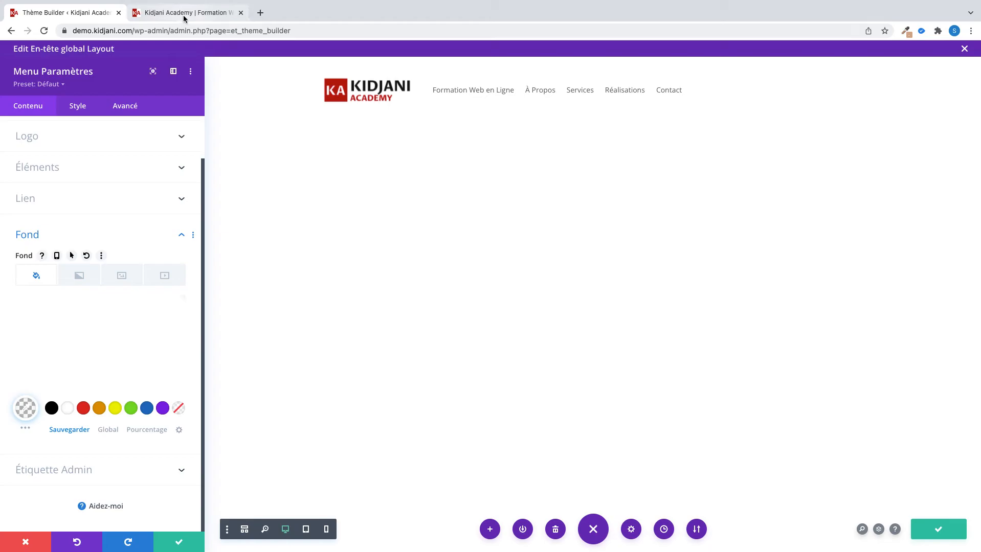
pyautogui.click(44, 30)
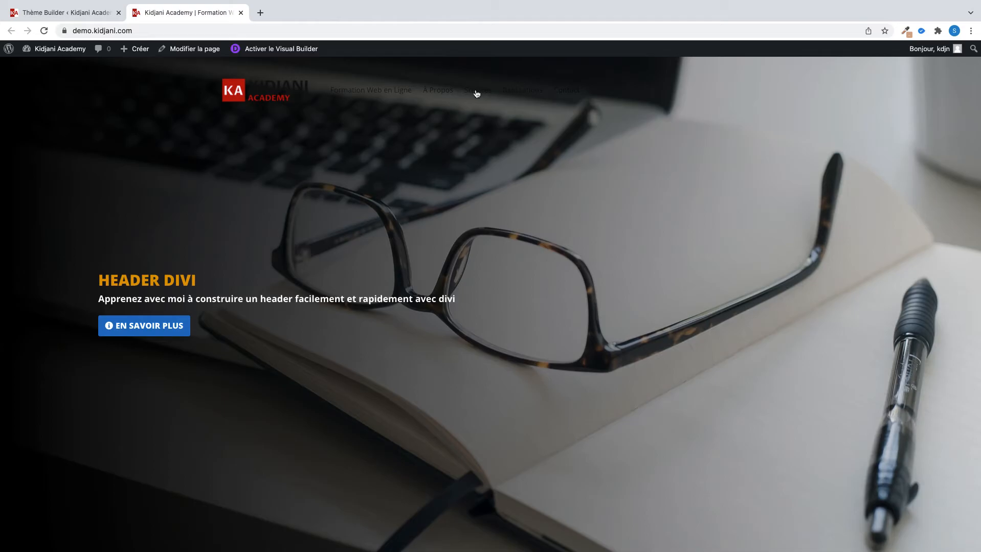
pyautogui.click(76, 12)
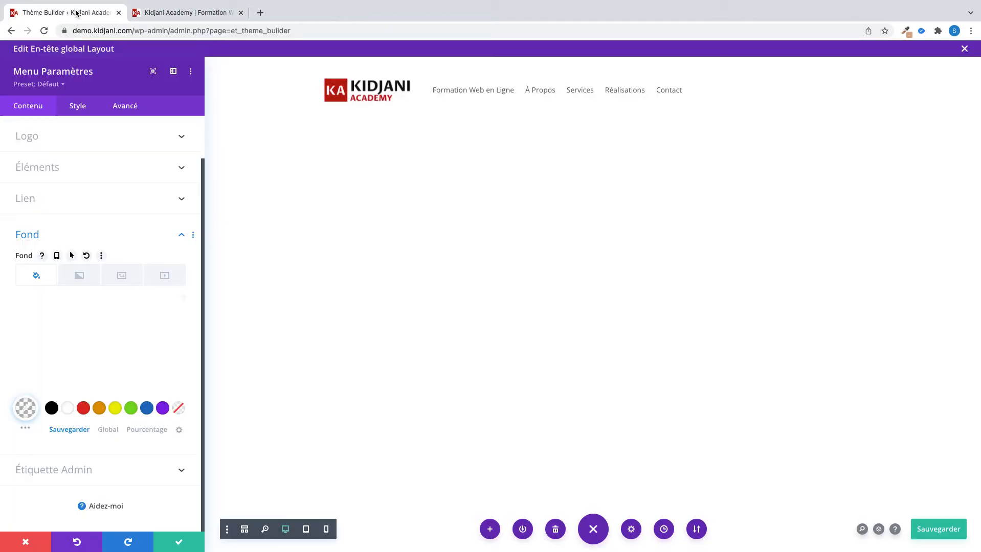
# Set the header menu's text color (Couleur du texte Menu) to white, #ffffff
pyautogui.click(172, 541)
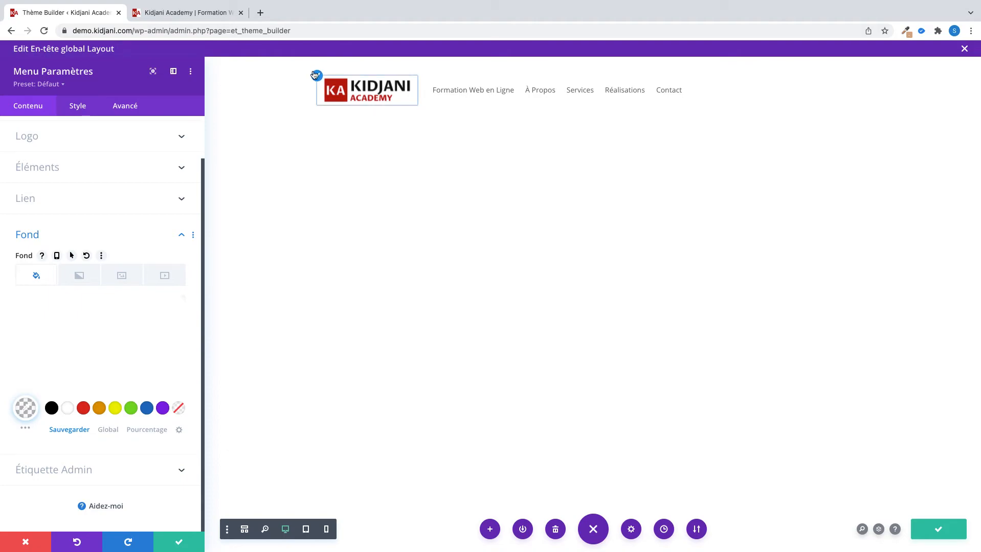
pyautogui.click(314, 74)
pyautogui.click(53, 183)
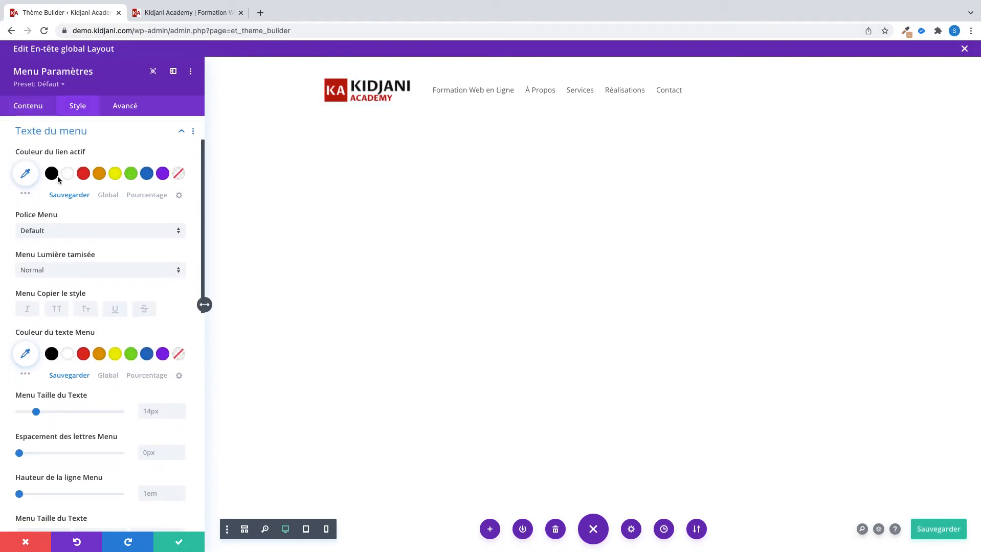
pyautogui.scroll(-3, 61, 327)
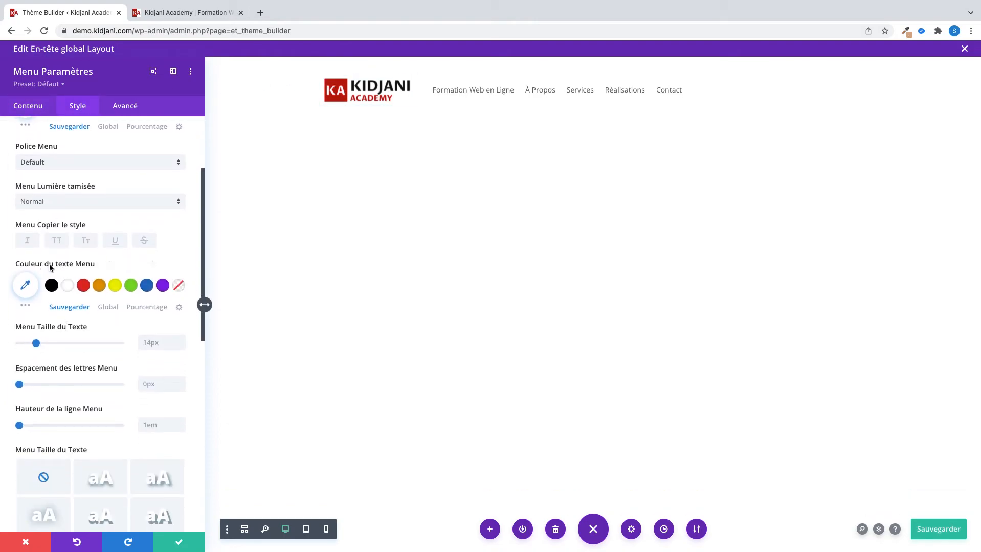
pyautogui.click(70, 289)
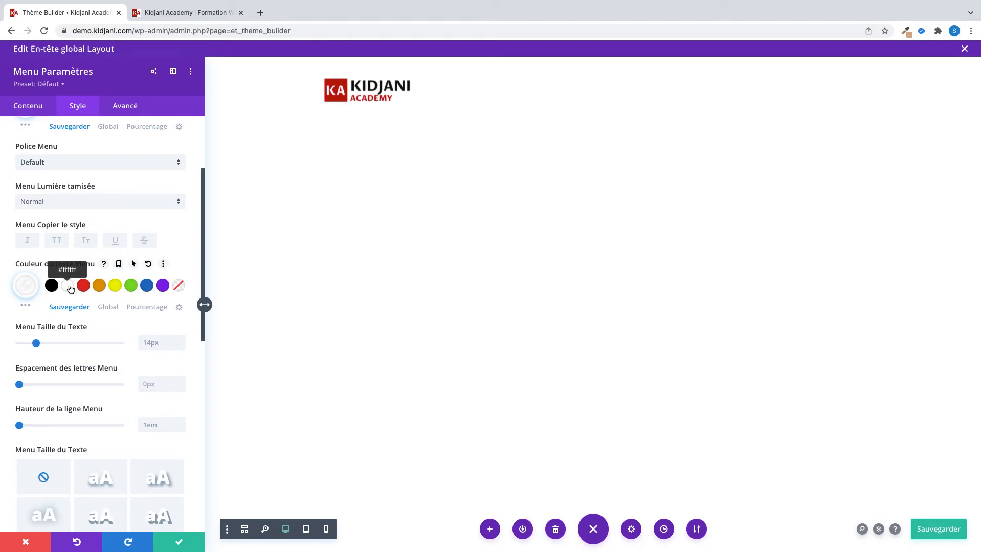
# Set the menu text's weight to Texte en gras and its size to 16px, and save the layout
pyautogui.scroll(-1, 71, 338)
pyautogui.click(76, 183)
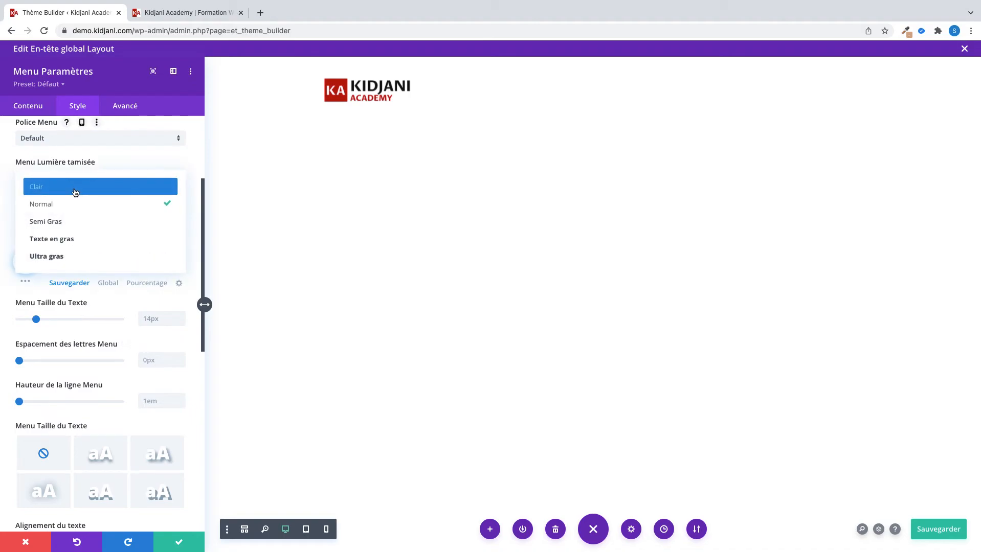
pyautogui.click(74, 239)
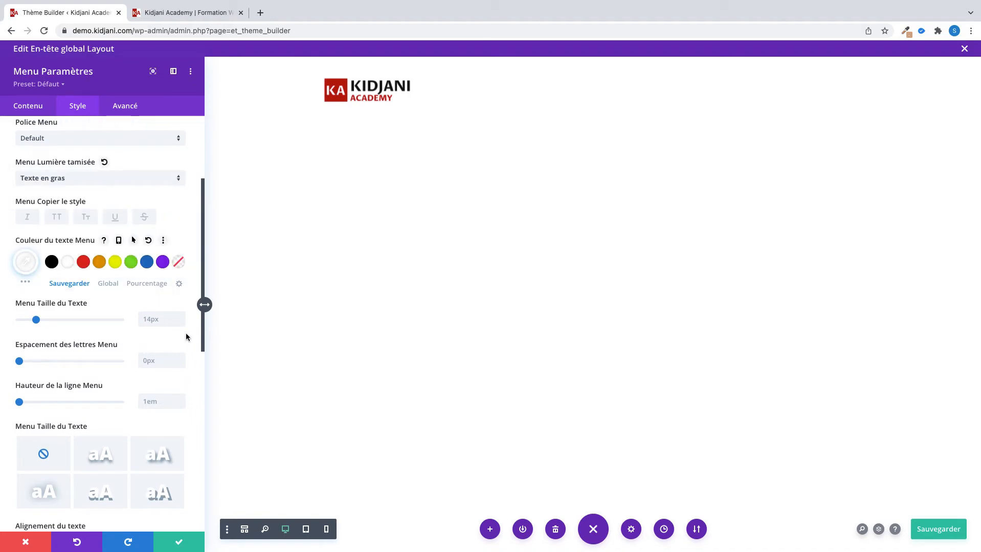
pyautogui.click(180, 317)
pyautogui.click(179, 318)
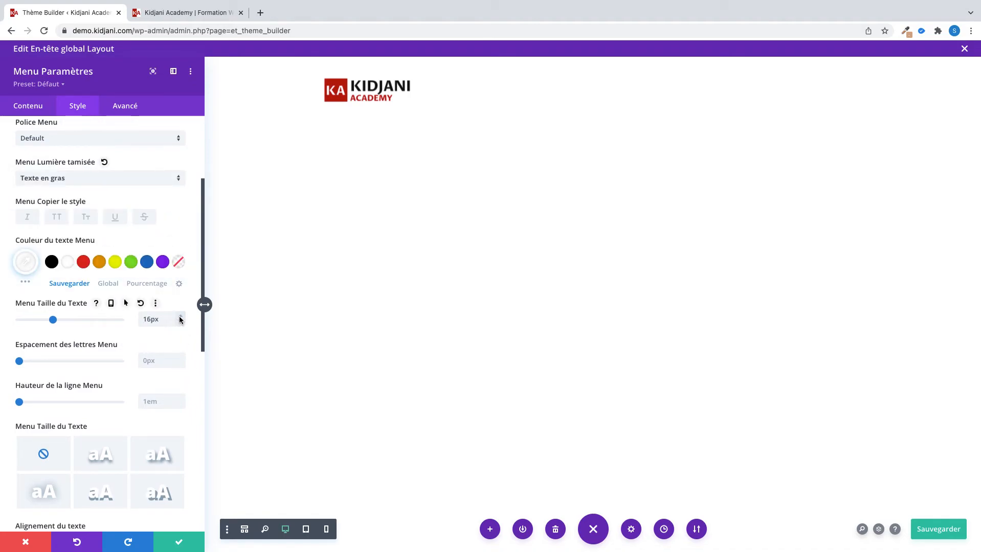
pyautogui.click(928, 532)
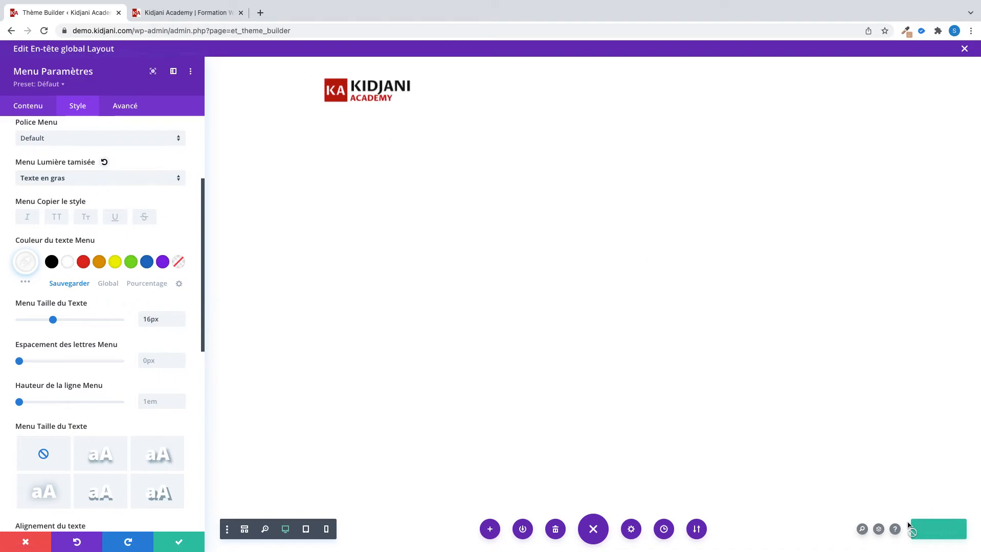
# Reload the live home page to check the menu text and how the header scrolls, and return to the header layout
pyautogui.click(199, 15)
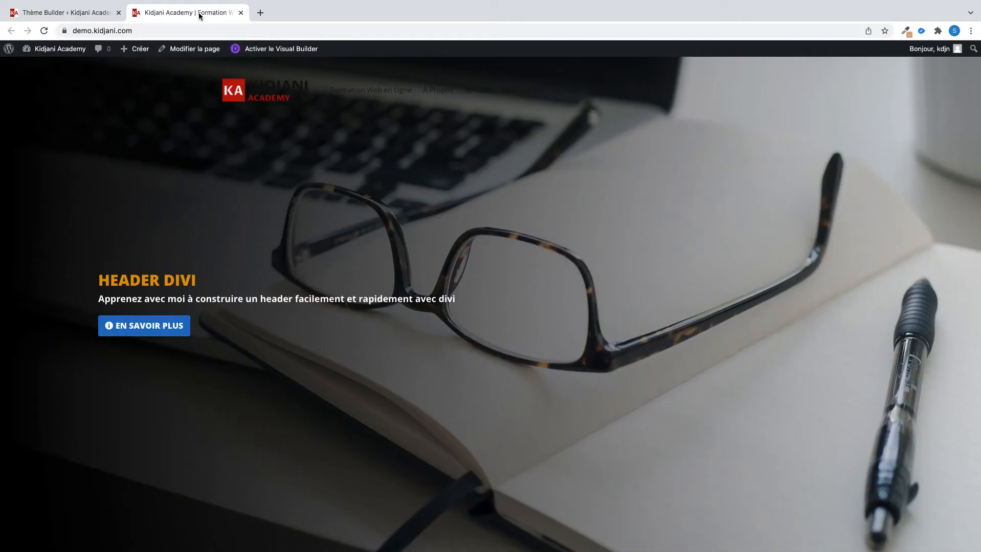
pyautogui.click(45, 30)
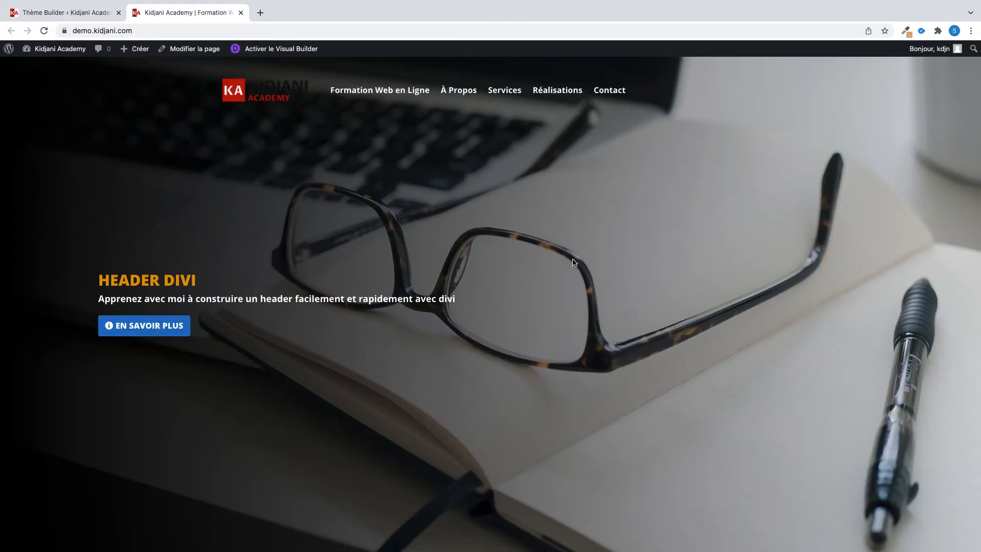
pyautogui.scroll(-2, 546, 268)
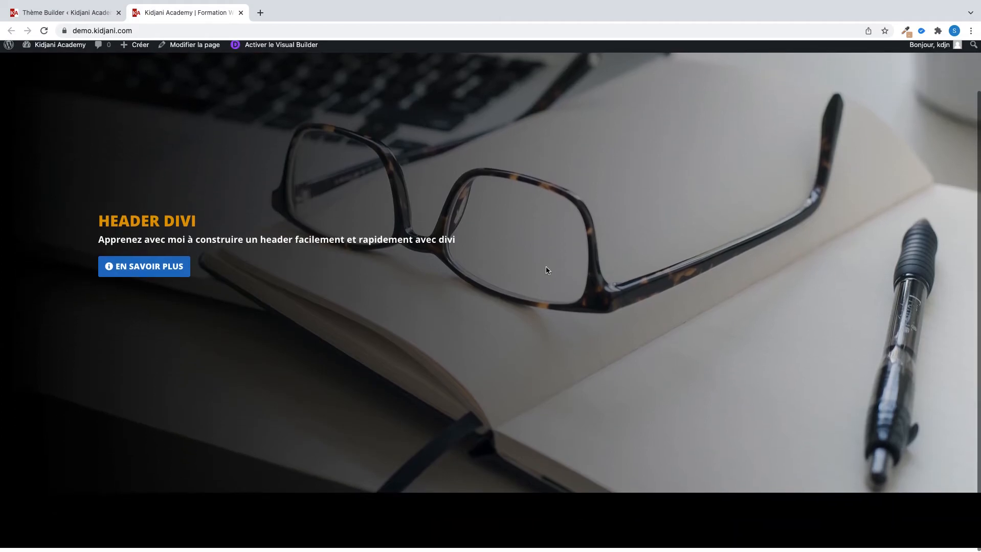
pyautogui.scroll(3, 545, 268)
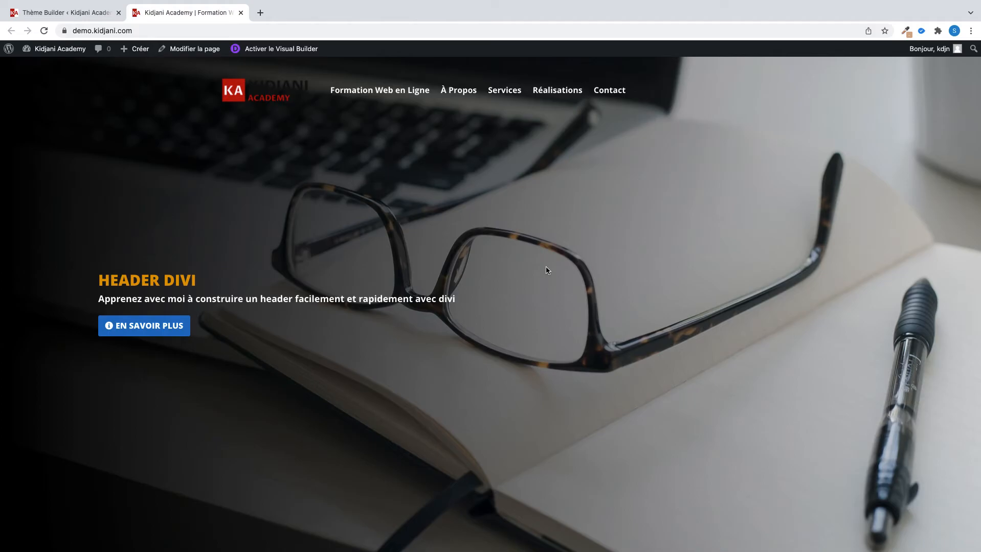
pyautogui.click(81, 13)
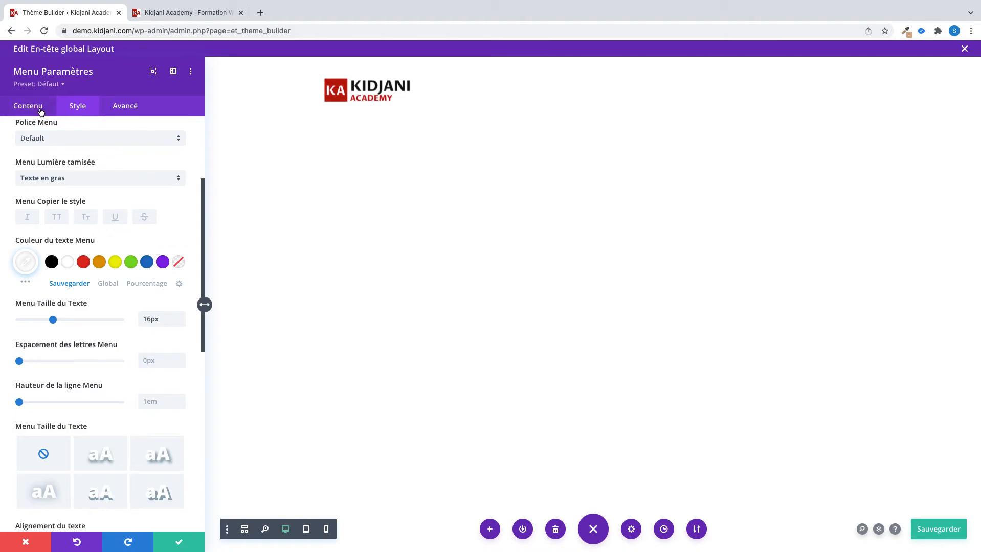
# Set the header row's Sticky Position to Stick to Top in its scroll effects, and save the layout
pyautogui.click(176, 542)
pyautogui.moveTo(278, 68)
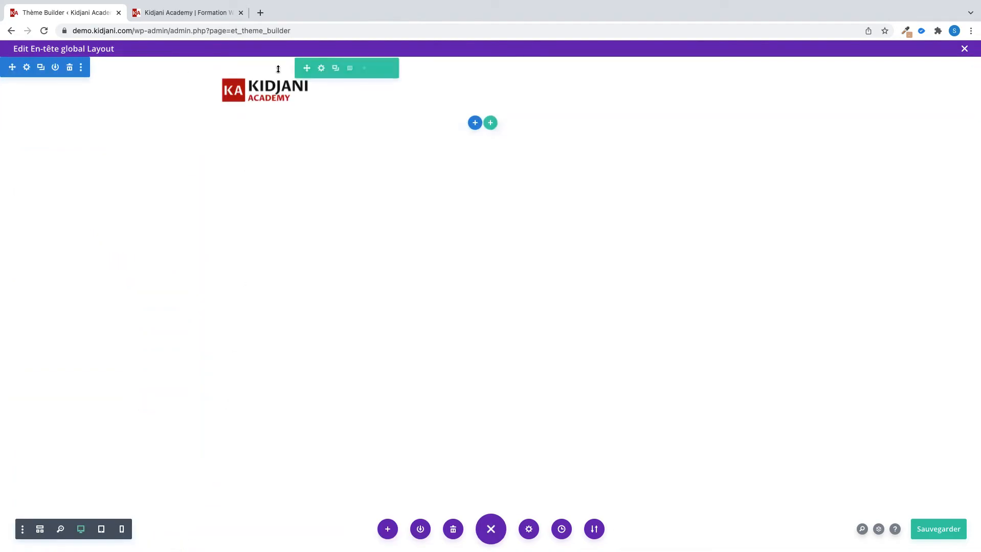
pyautogui.click(322, 68)
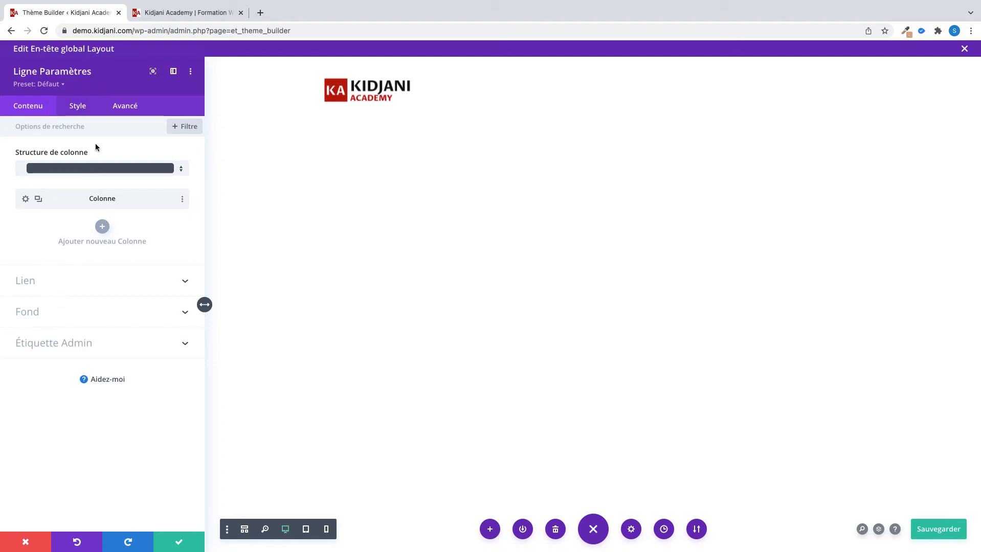
pyautogui.click(121, 114)
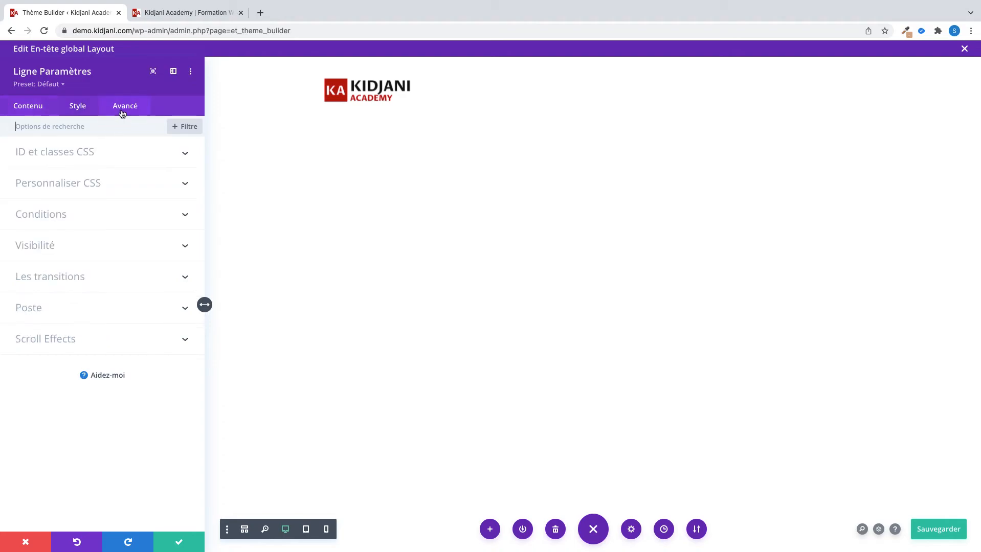
pyautogui.click(112, 343)
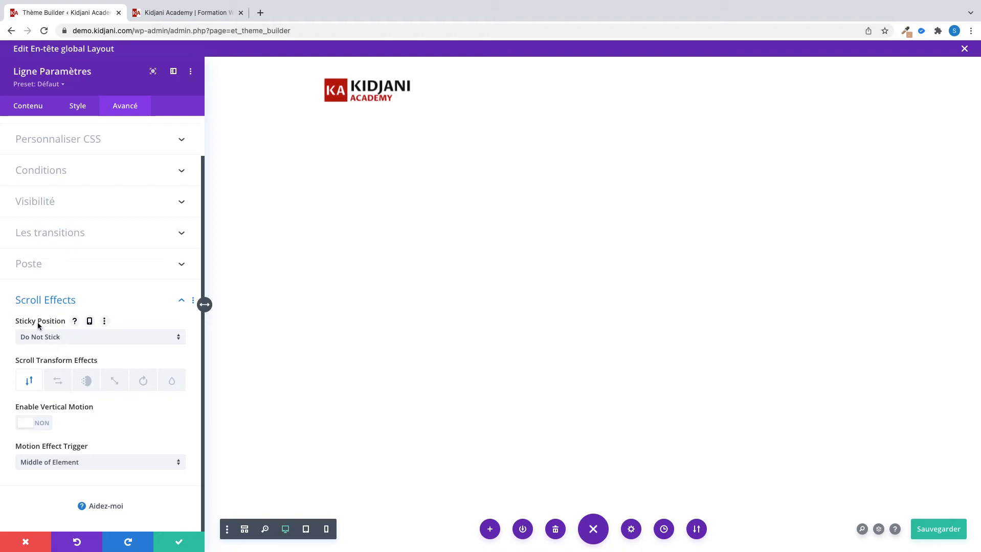
pyautogui.click(82, 341)
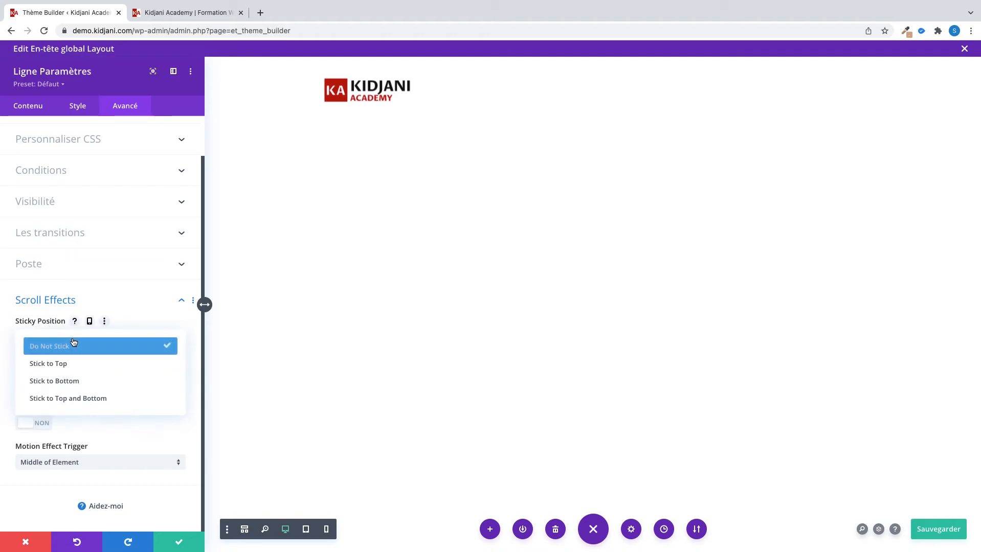
pyautogui.click(58, 364)
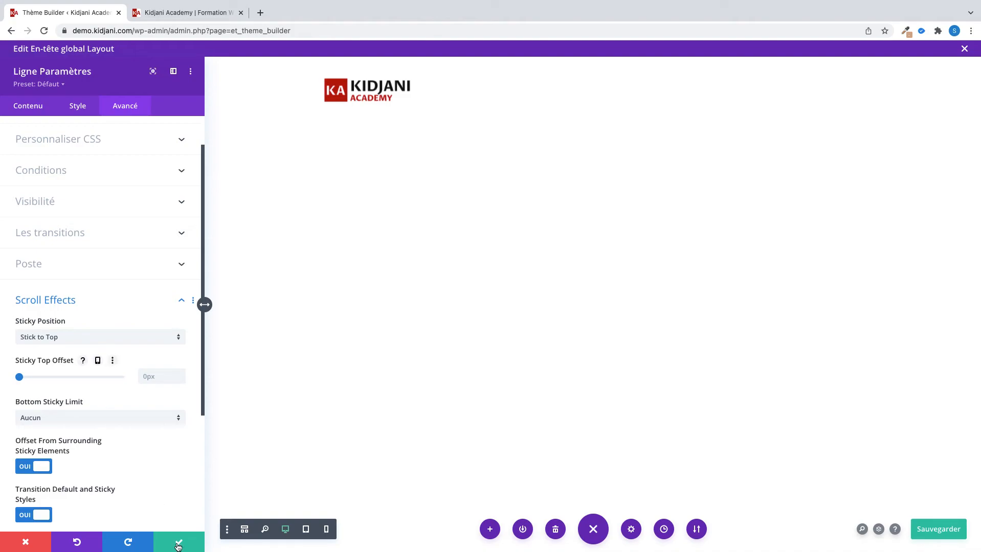
pyautogui.click(939, 530)
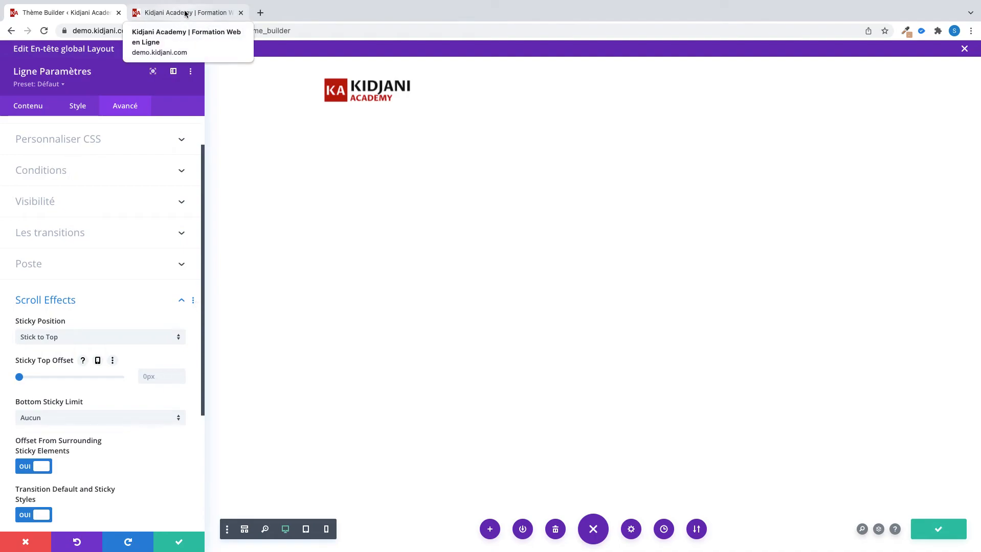
# Reload the live home page and scroll it repeatedly to examine the header's sticky behavior
pyautogui.click(169, 15)
pyautogui.click(44, 31)
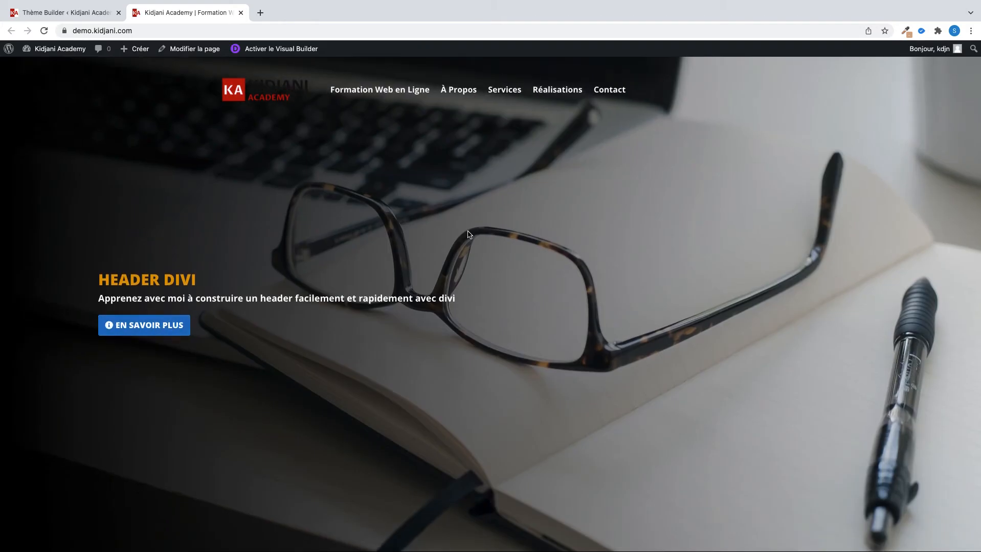
pyautogui.scroll(-2, 469, 235)
pyautogui.scroll(2, 468, 232)
pyautogui.scroll(-2, 468, 232)
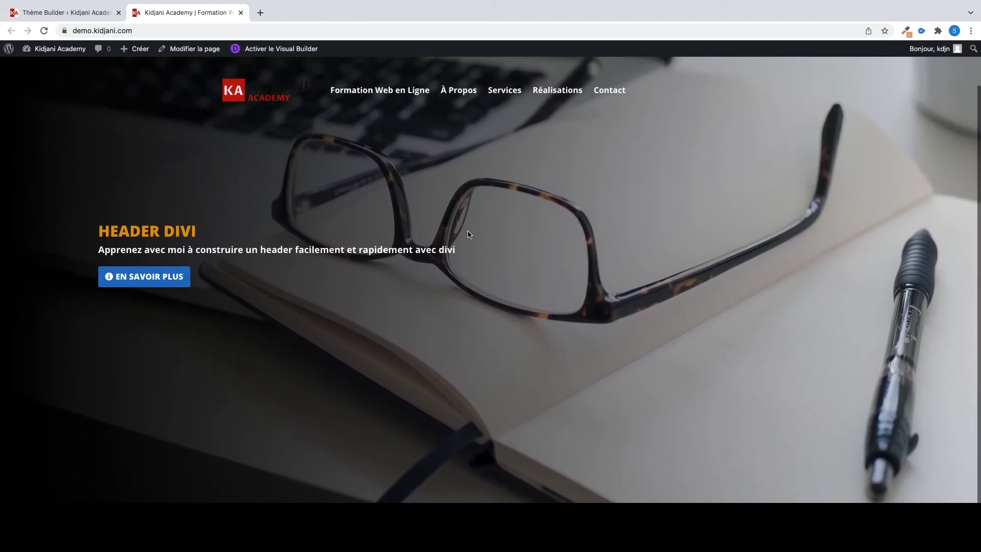
pyautogui.scroll(2, 468, 235)
pyautogui.scroll(-2, 467, 236)
pyautogui.scroll(2, 467, 235)
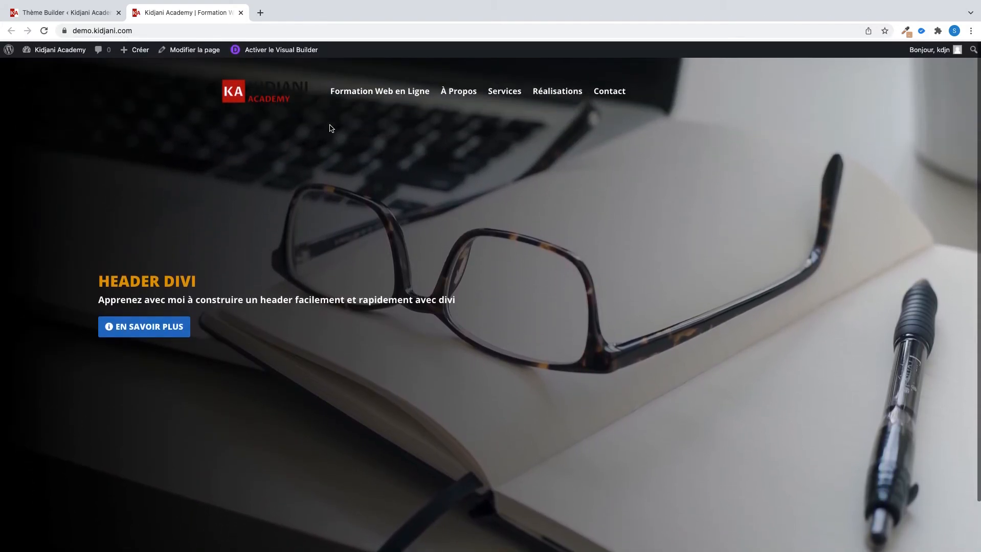
pyautogui.scroll(-2, 478, 156)
pyautogui.scroll(2, 481, 171)
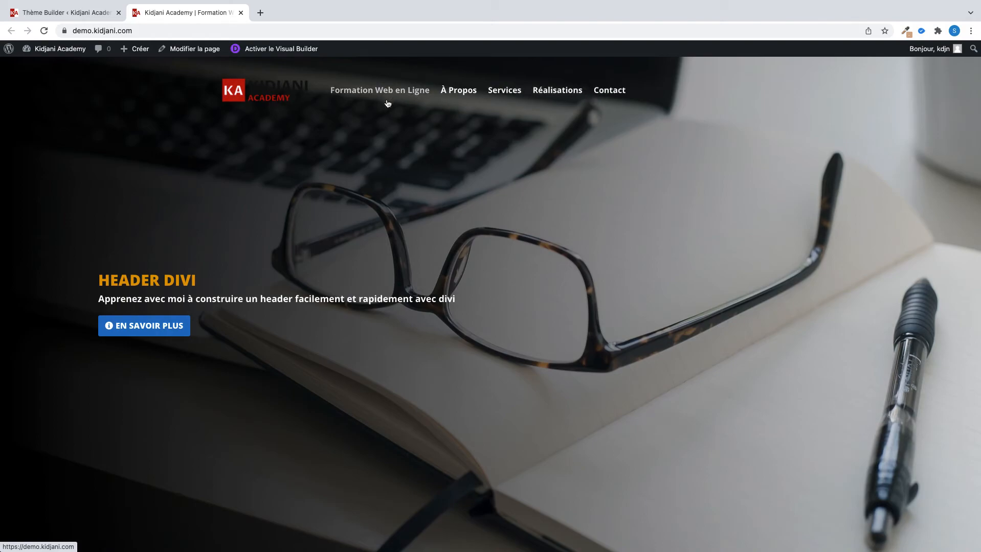
pyautogui.scroll(-2, 348, 176)
pyautogui.scroll(2, 343, 189)
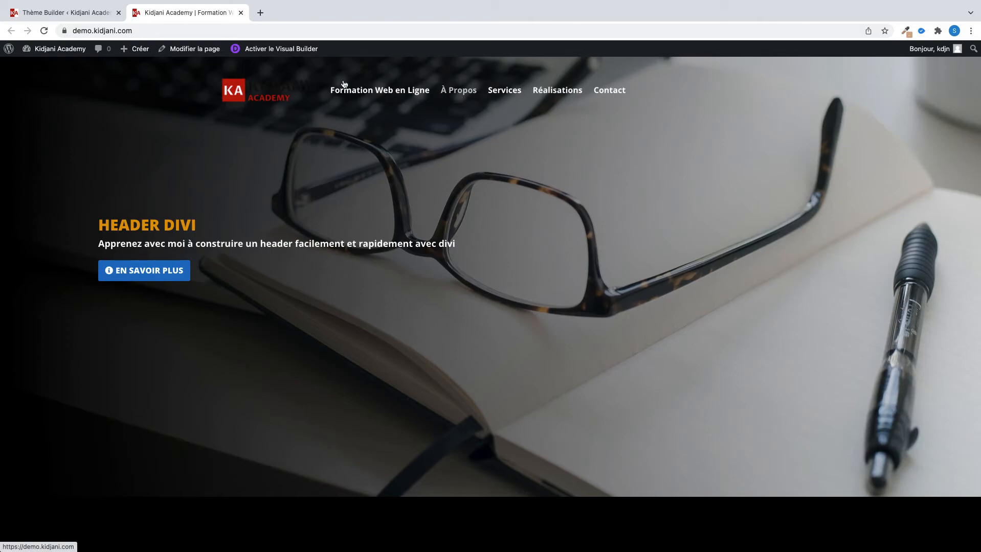
# In the header layout, give the row a white background for its sticky state only, and apply the row settings
pyautogui.click(89, 16)
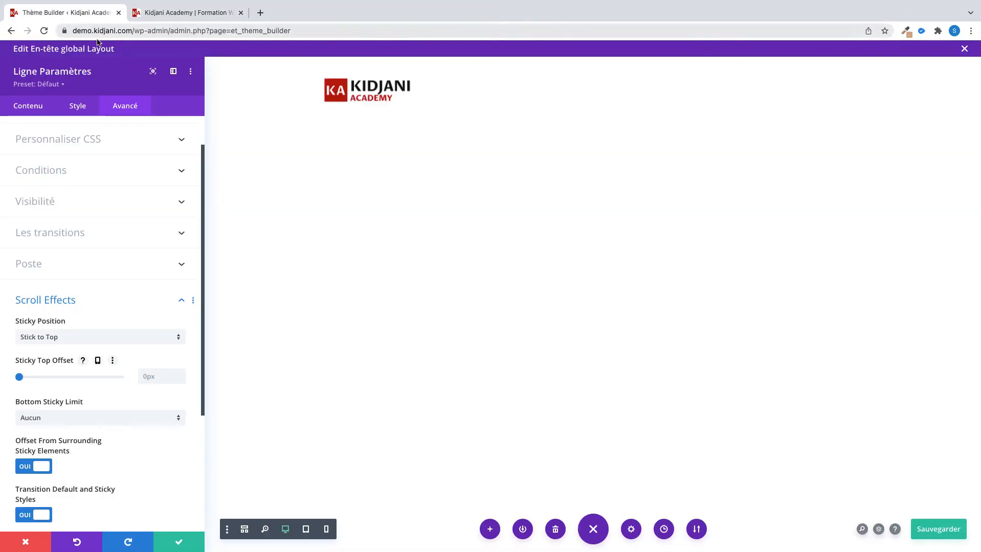
pyautogui.click(31, 111)
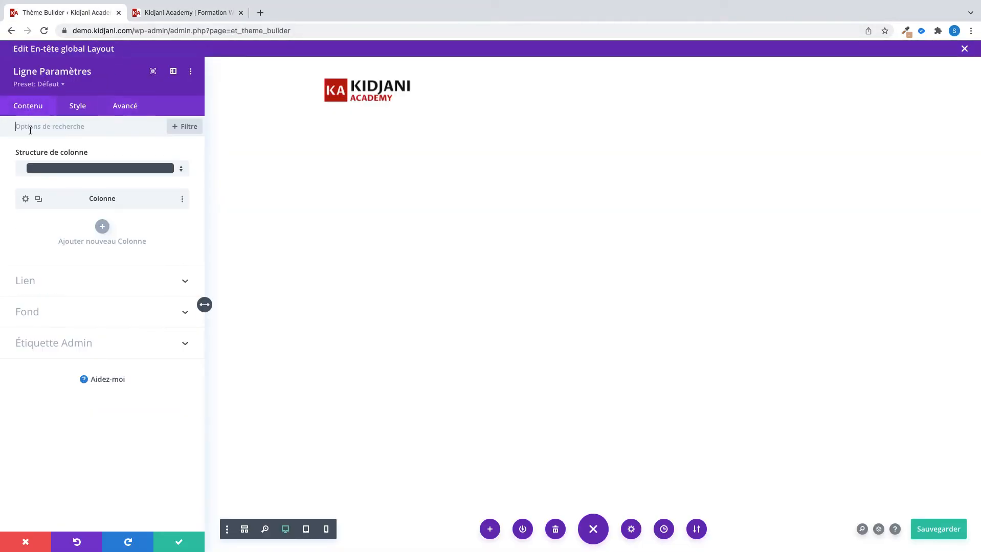
pyautogui.click(76, 317)
pyautogui.scroll(-3, 76, 318)
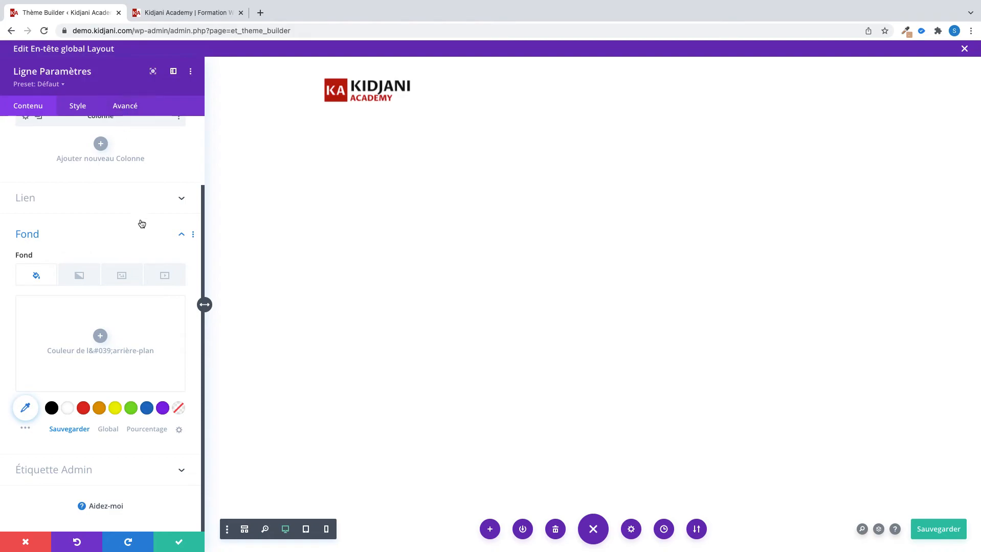
pyautogui.moveTo(131, 258)
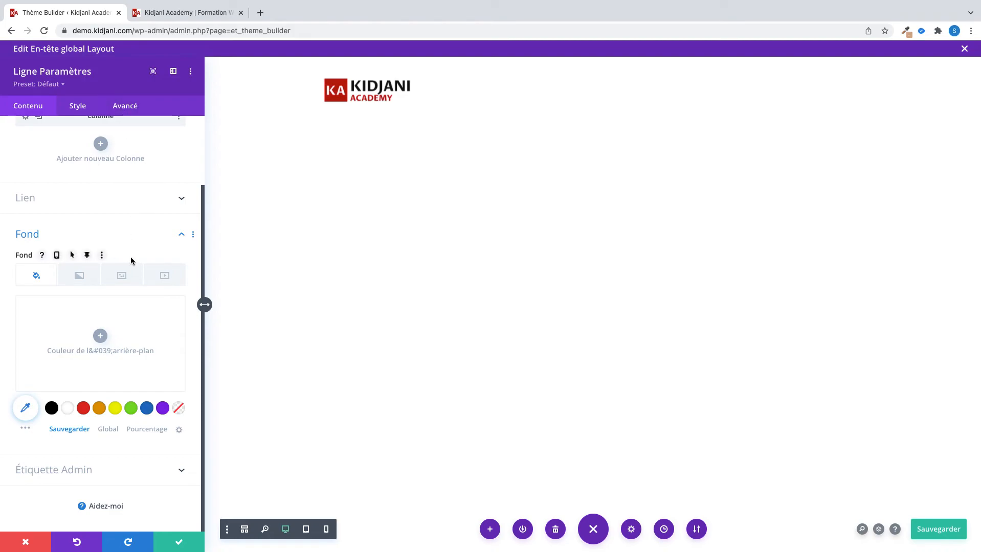
pyautogui.click(87, 256)
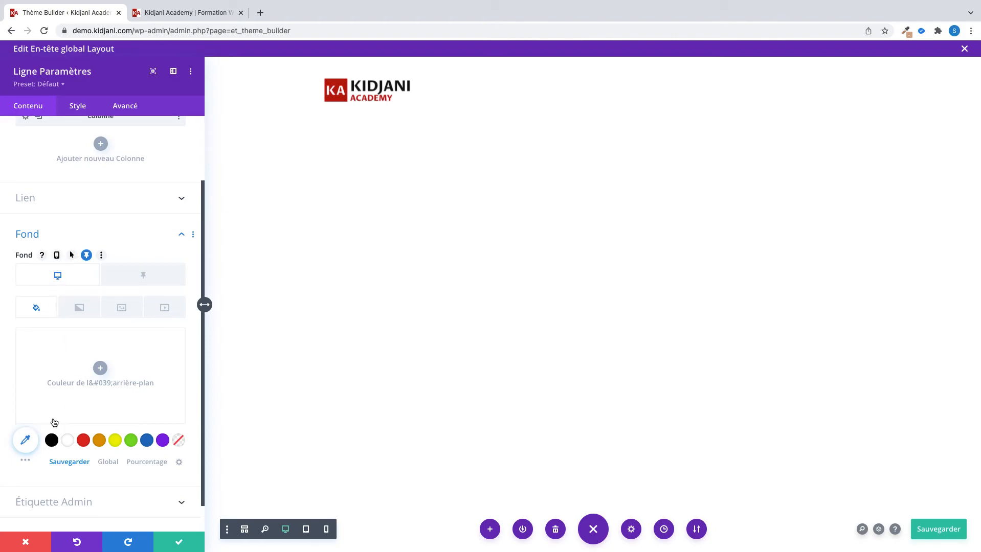
pyautogui.click(142, 275)
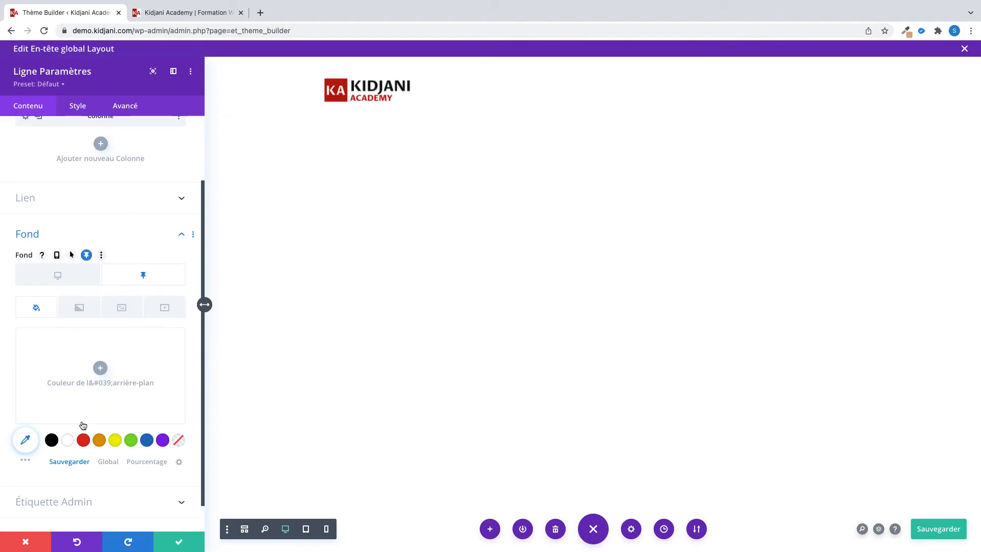
pyautogui.click(68, 441)
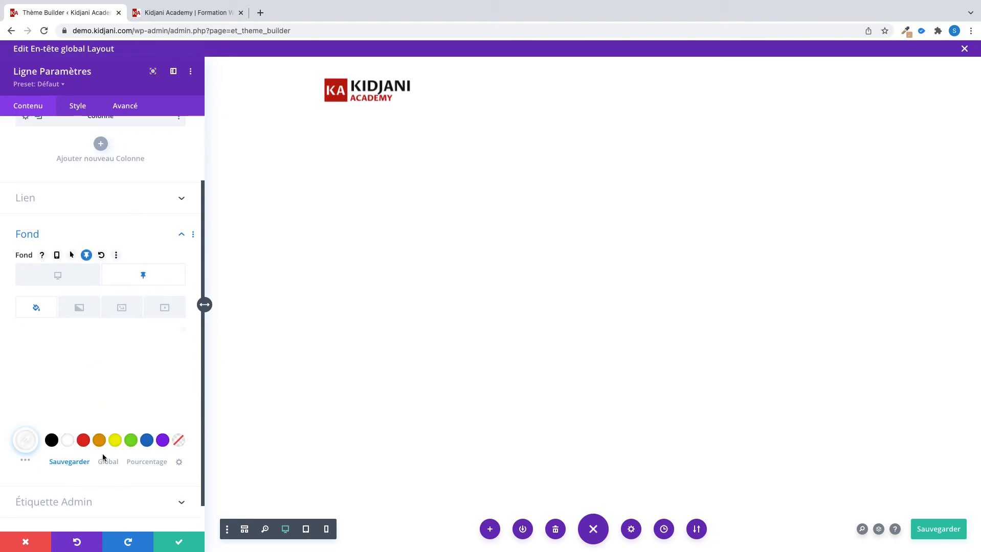
pyautogui.click(178, 542)
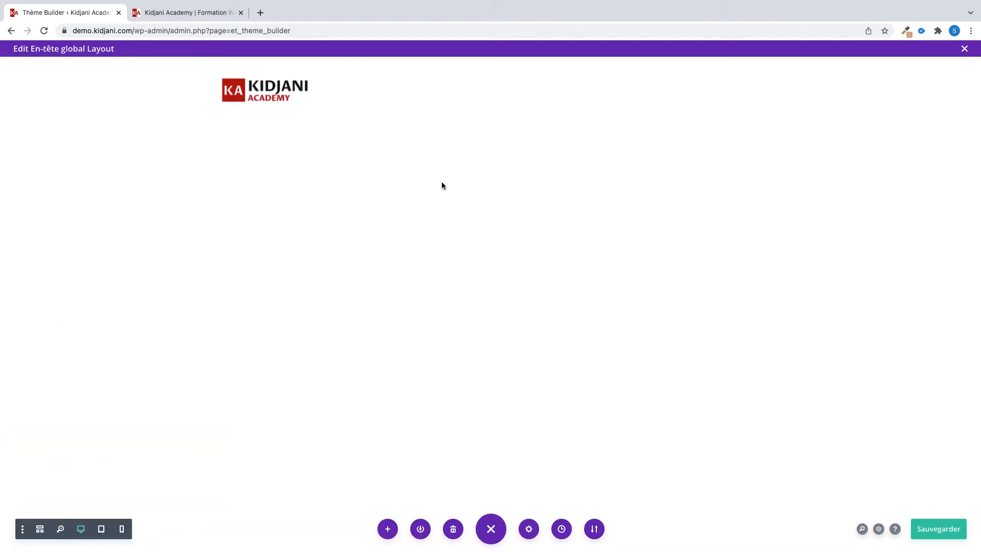
# Set the header menu's active link color to red in its menu text styles
pyautogui.click(471, 76)
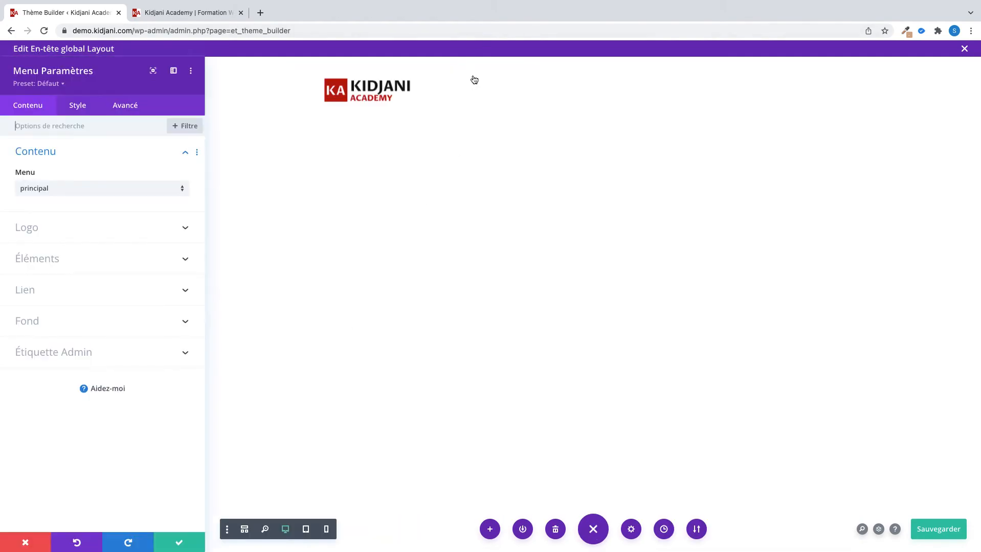
pyautogui.click(78, 107)
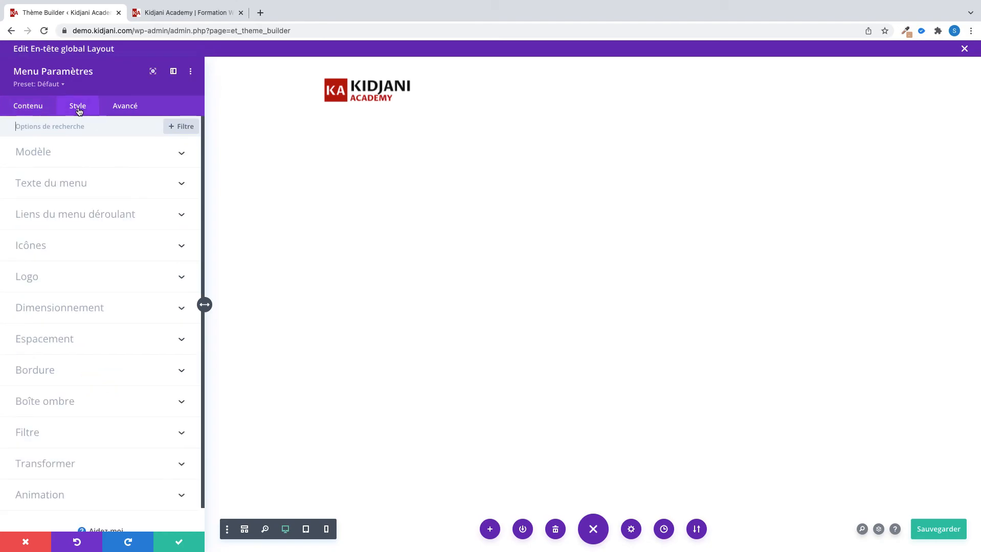
pyautogui.click(95, 191)
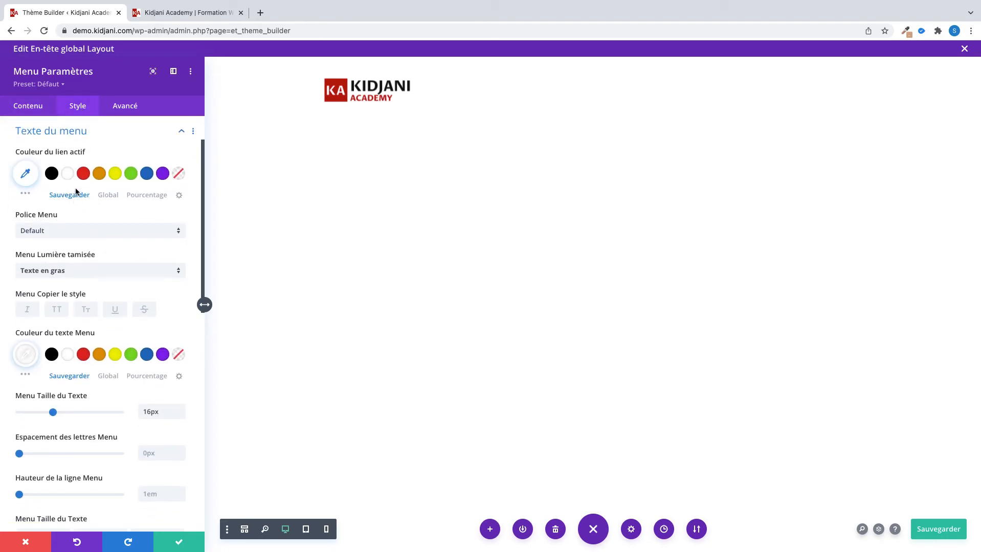
pyautogui.click(82, 173)
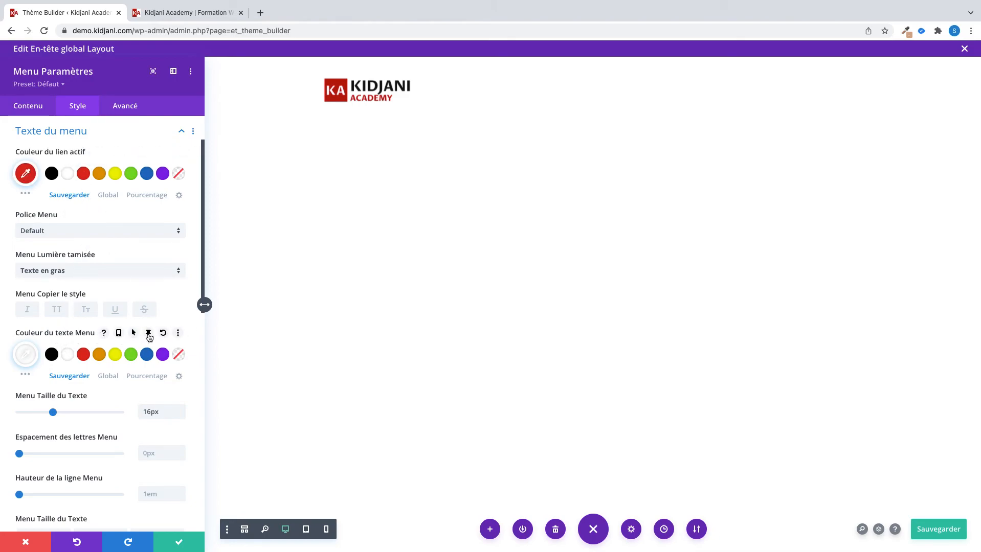
# Set the menu text color to black for the sticky state, and save the layout
pyautogui.click(148, 334)
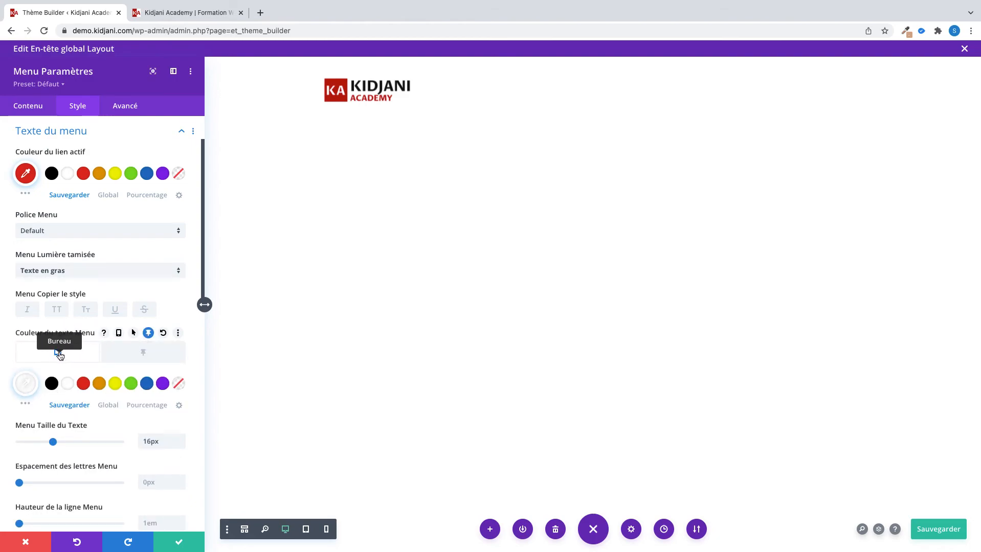
pyautogui.click(125, 353)
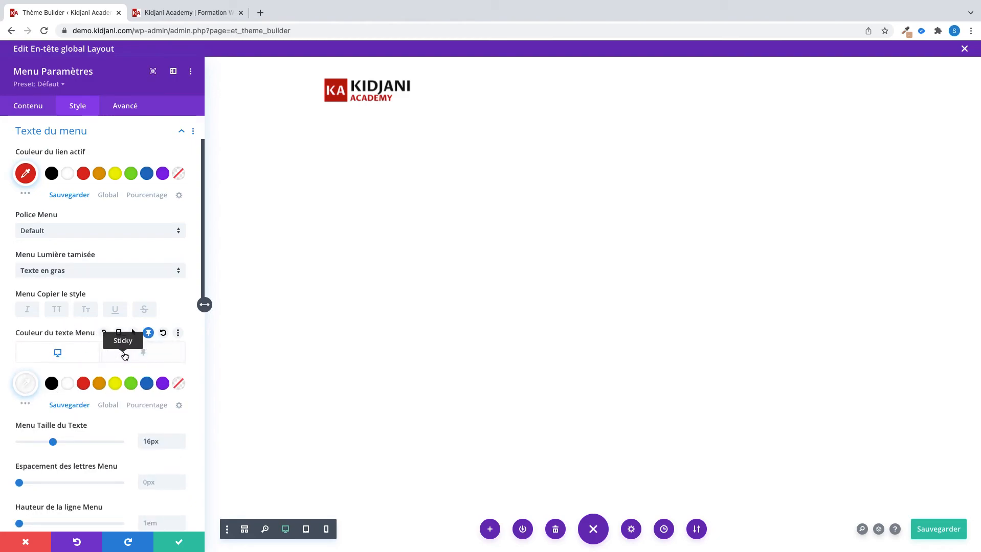
pyautogui.click(51, 384)
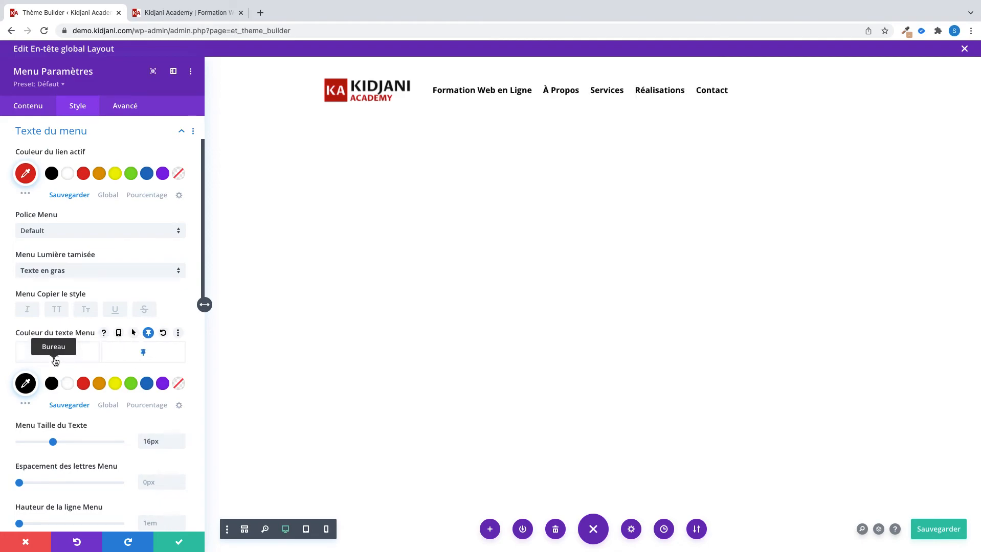
pyautogui.click(54, 358)
pyautogui.click(134, 354)
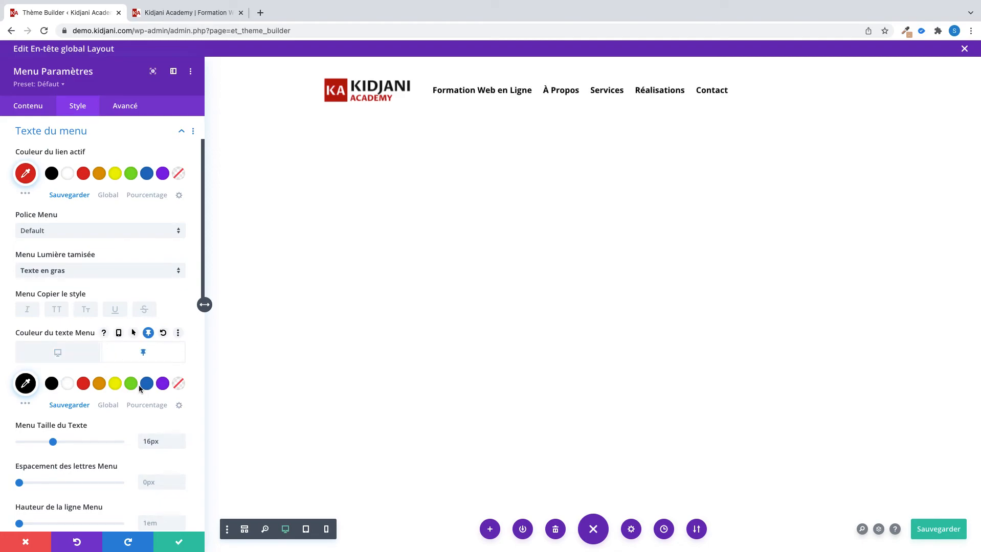
pyautogui.click(932, 534)
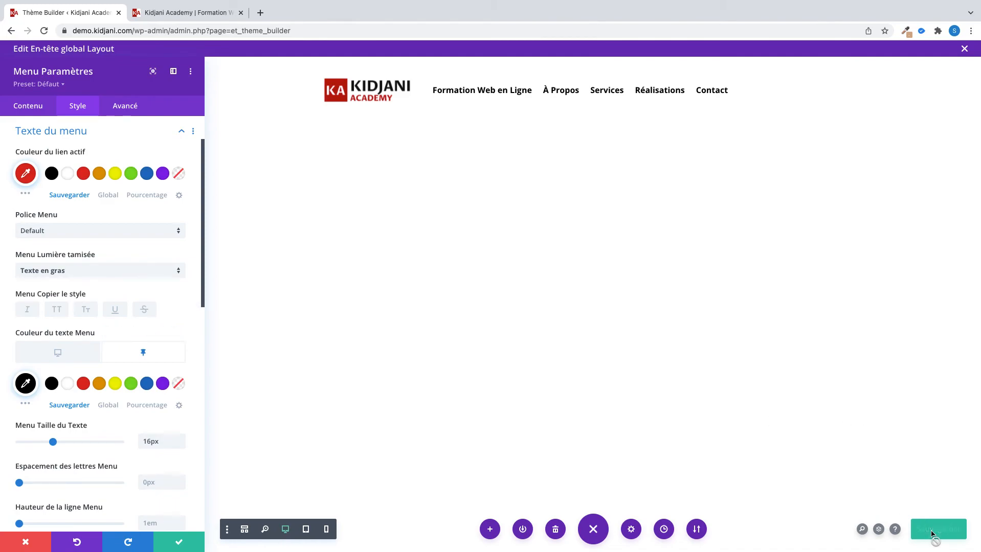
# Reload the live home page, scroll it to check the sticky header's colors, and return to the header layout
pyautogui.click(181, 13)
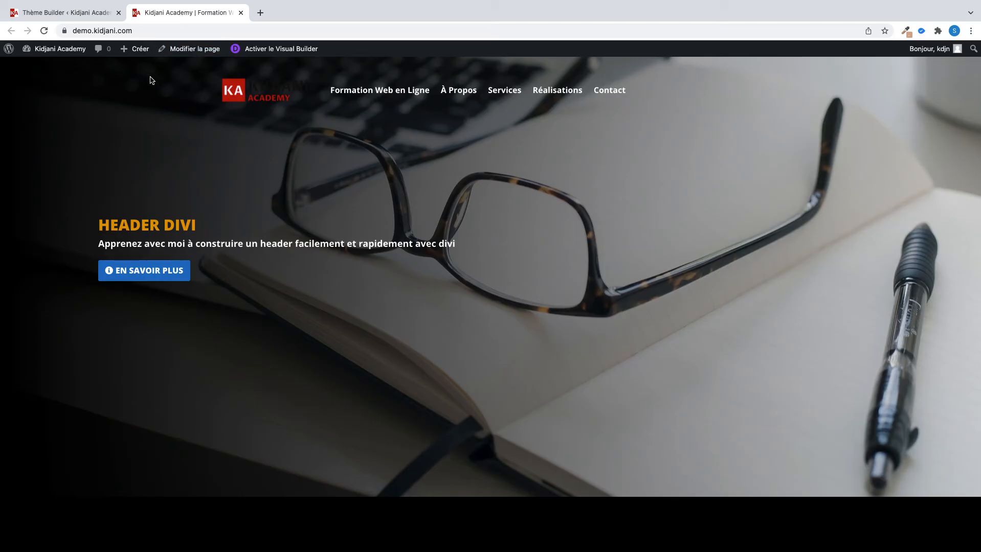
pyautogui.click(44, 32)
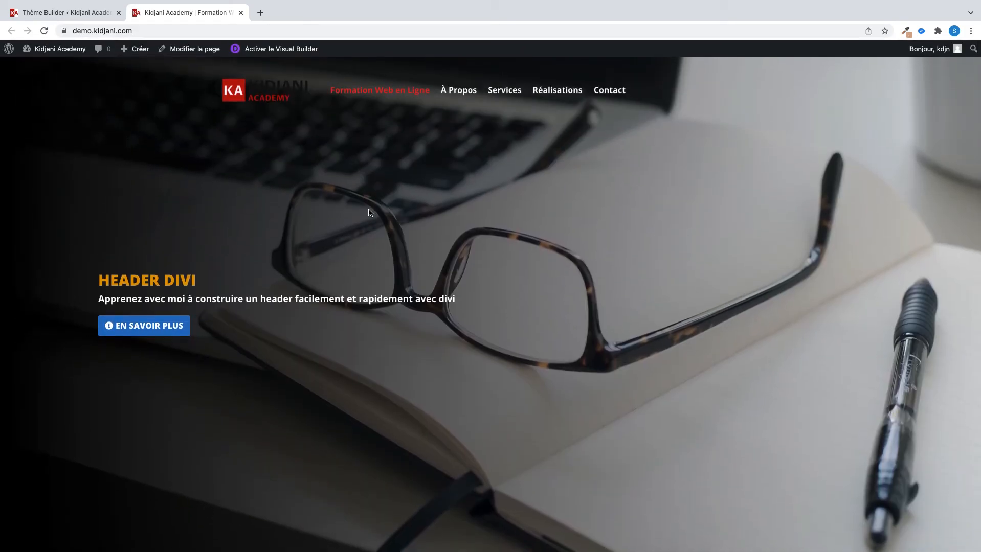
pyautogui.scroll(-1, 356, 136)
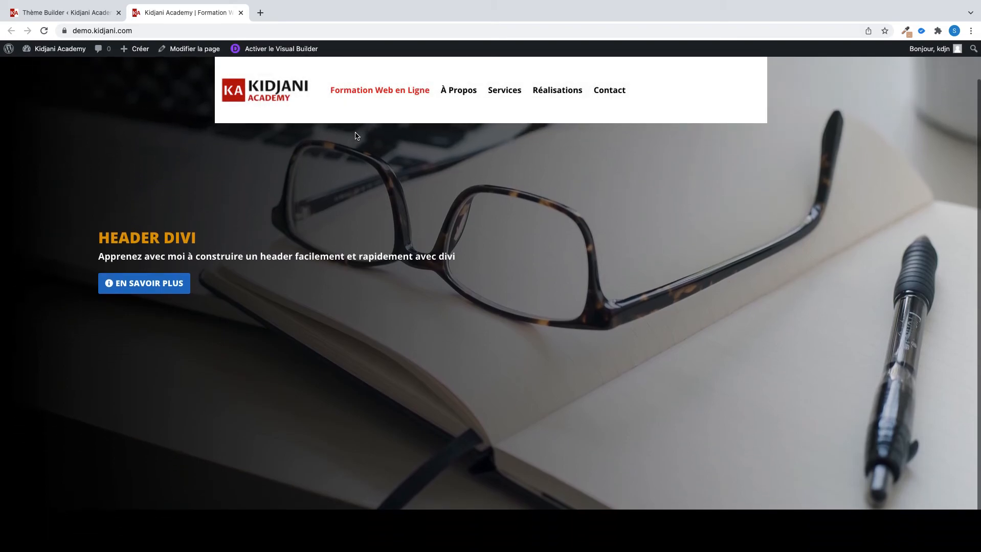
pyautogui.scroll(1, 356, 136)
pyautogui.scroll(-2, 357, 132)
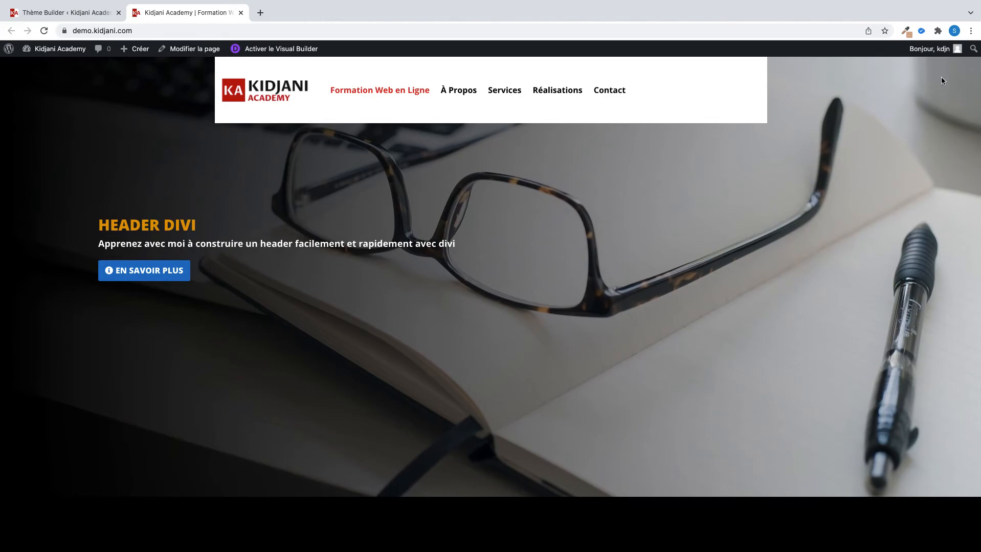
pyautogui.click(55, 13)
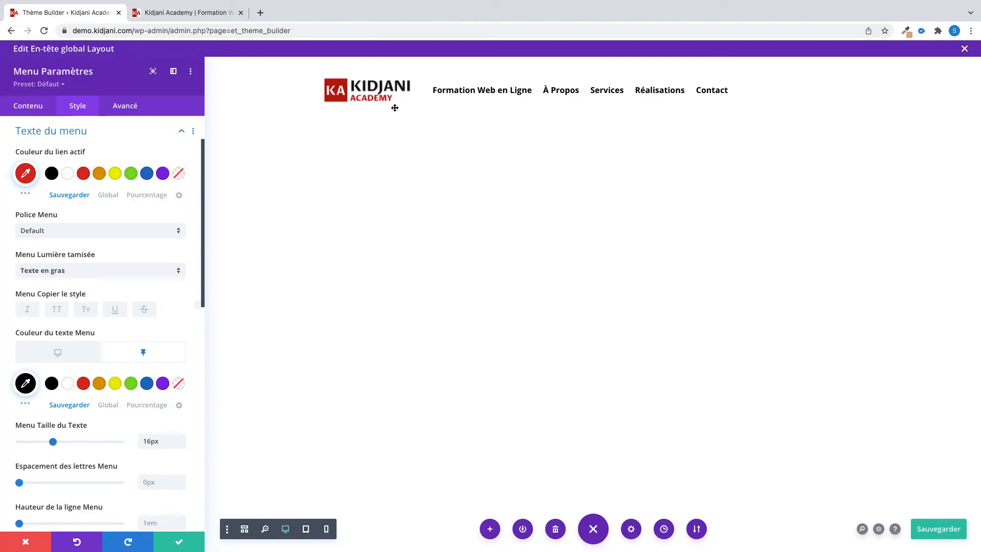
# Apply the menu settings, set both the header row's width and maximum width to 100%, and save the layout
pyautogui.click(179, 541)
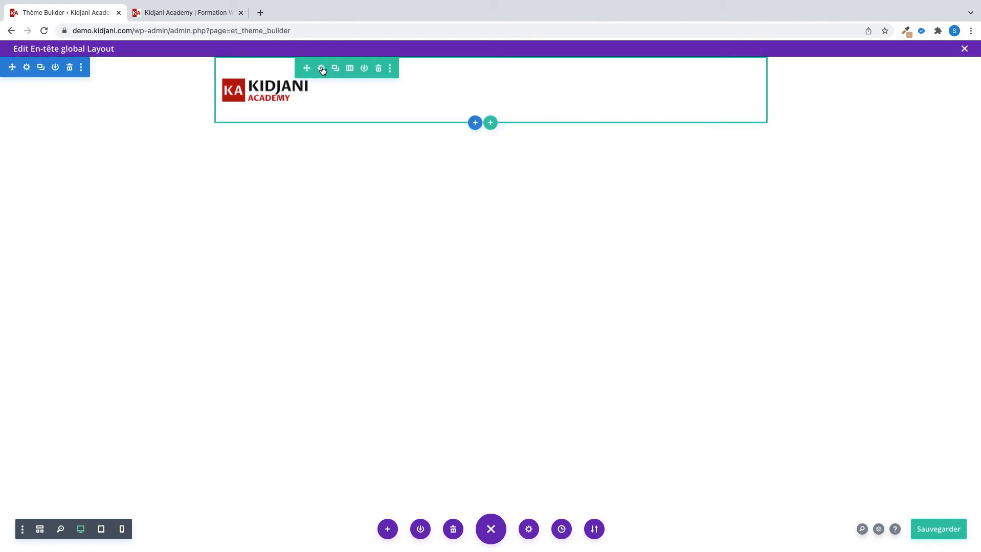
pyautogui.click(322, 69)
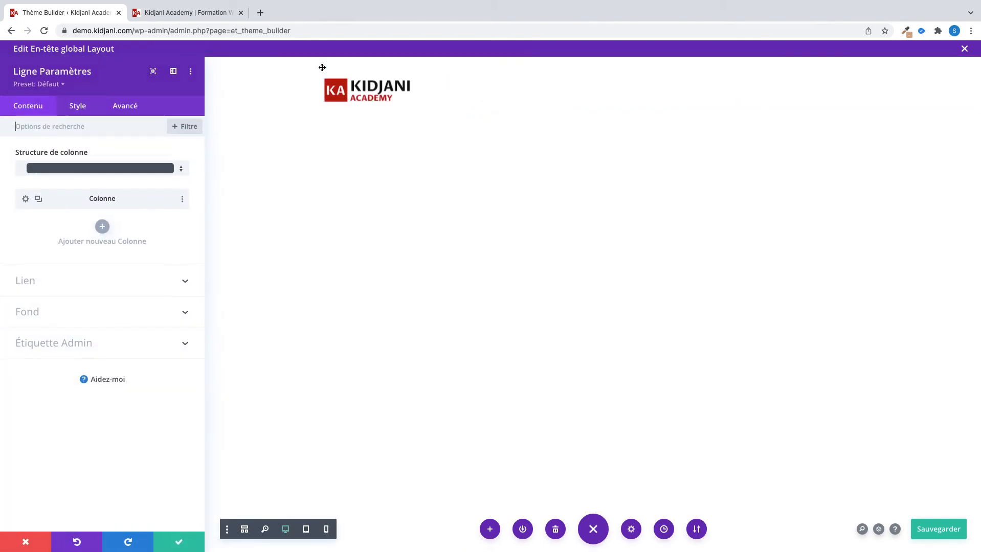
pyautogui.click(78, 106)
pyautogui.click(74, 157)
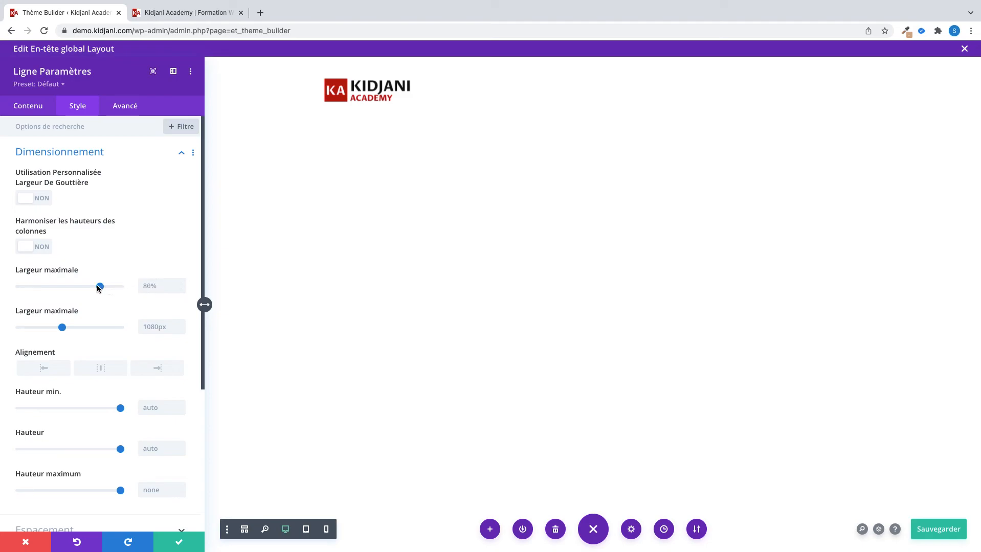
pyautogui.moveTo(100, 287); pyautogui.dragTo(139, 286)
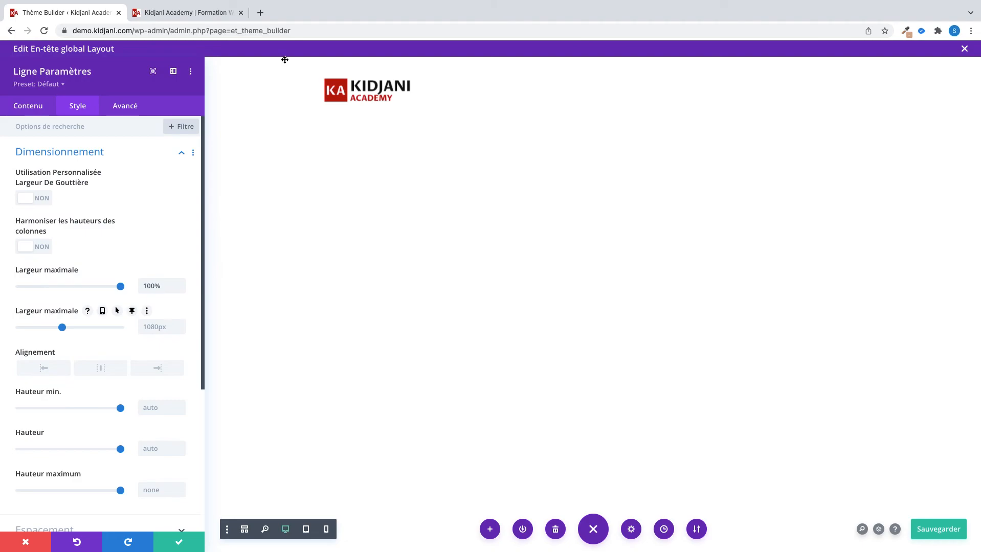
pyautogui.click(151, 327)
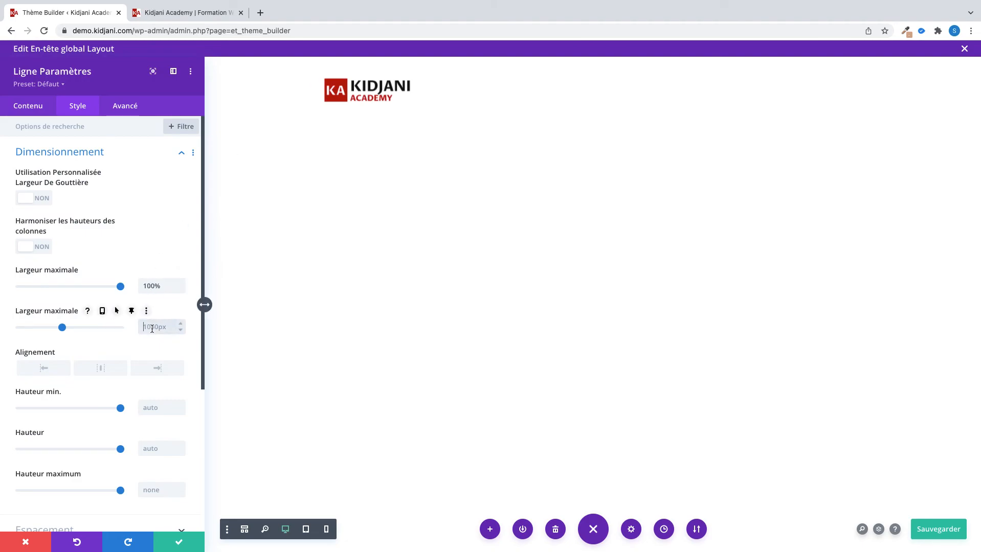
pyautogui.write('100px%')
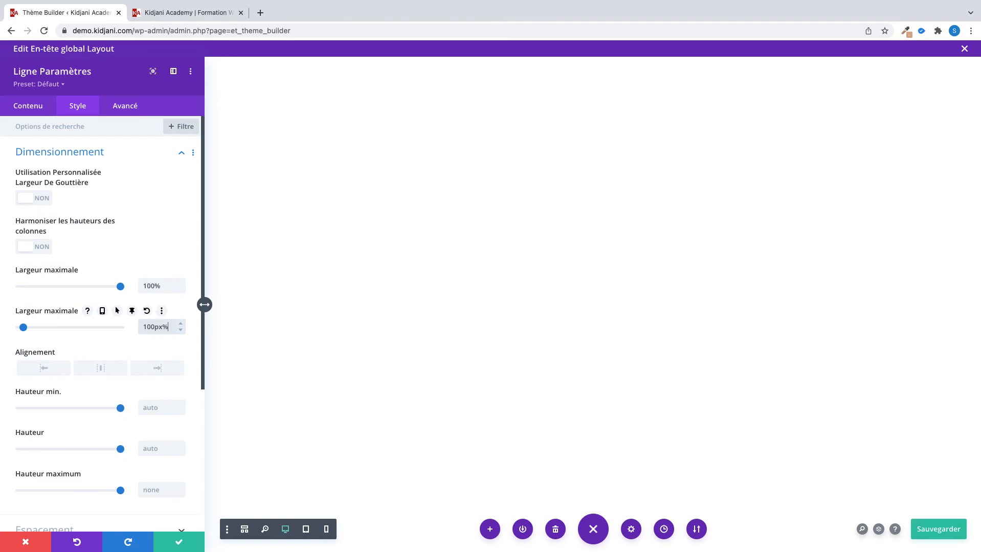
pyautogui.press('BackSpace')
pyautogui.press('BackSpace')
pyautogui.press('BackSpace')
pyautogui.write('%')
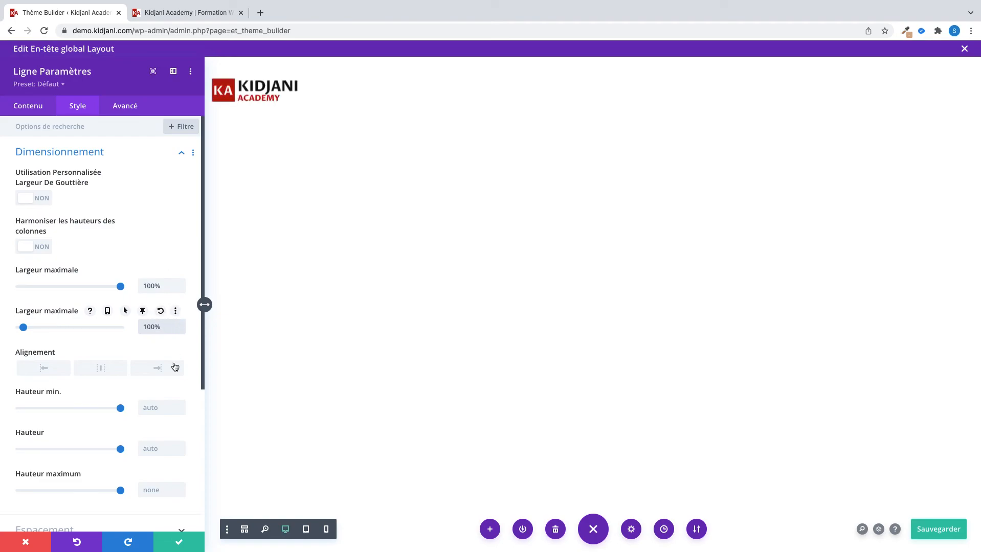
pyautogui.click(925, 527)
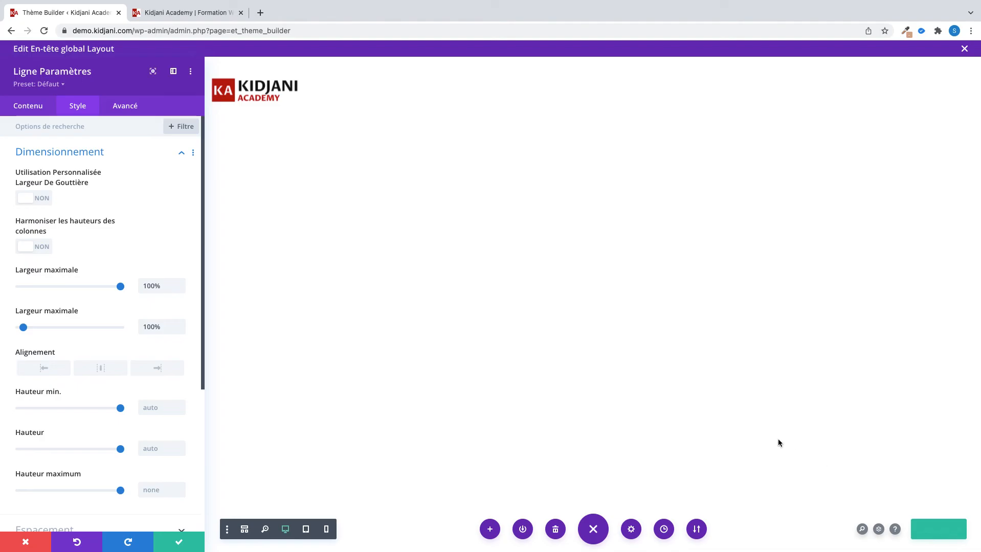
# Reload the live home page and scroll up and down to check the sticky header's width and color transition
pyautogui.click(190, 13)
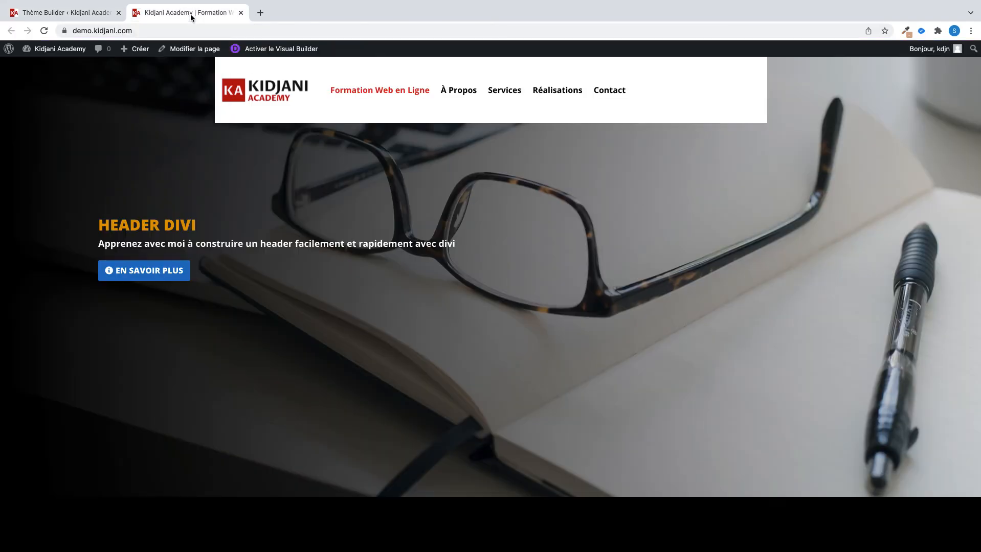
pyautogui.click(44, 32)
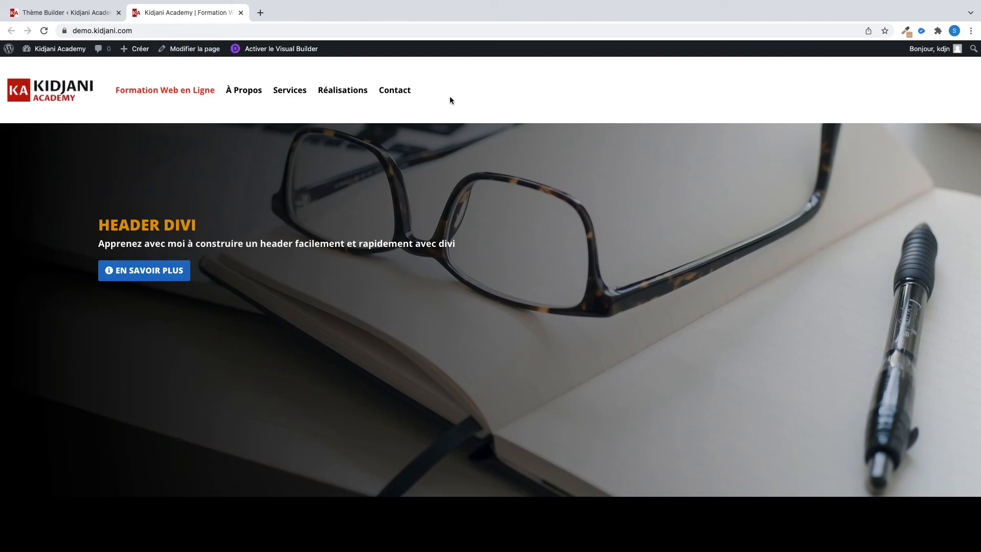
pyautogui.scroll(2, 289, 201)
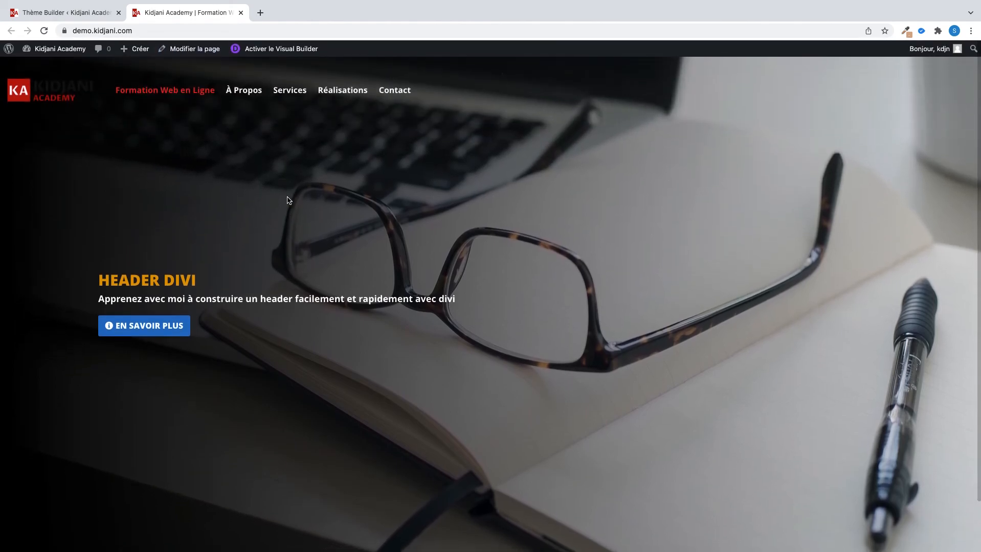
pyautogui.scroll(-2, 289, 201)
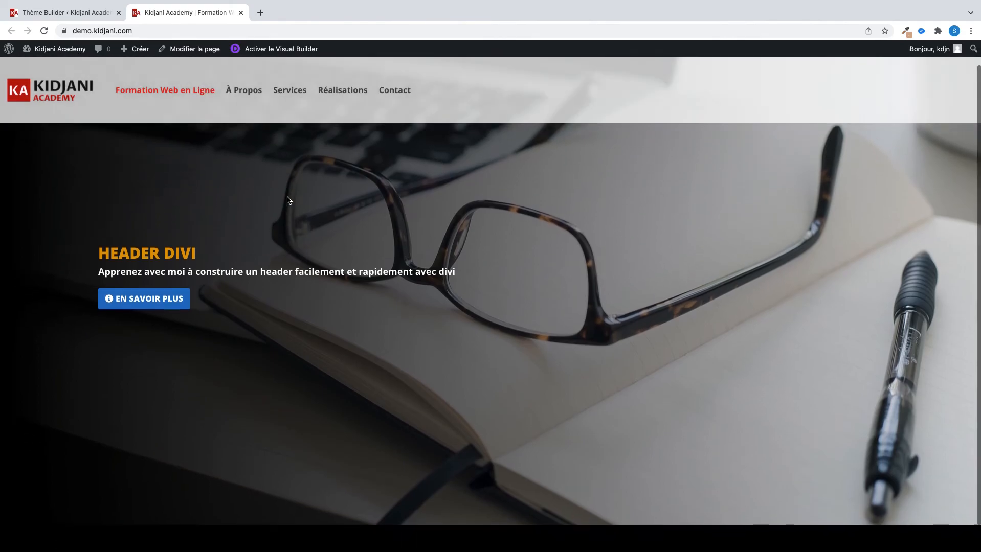
pyautogui.scroll(2, 289, 201)
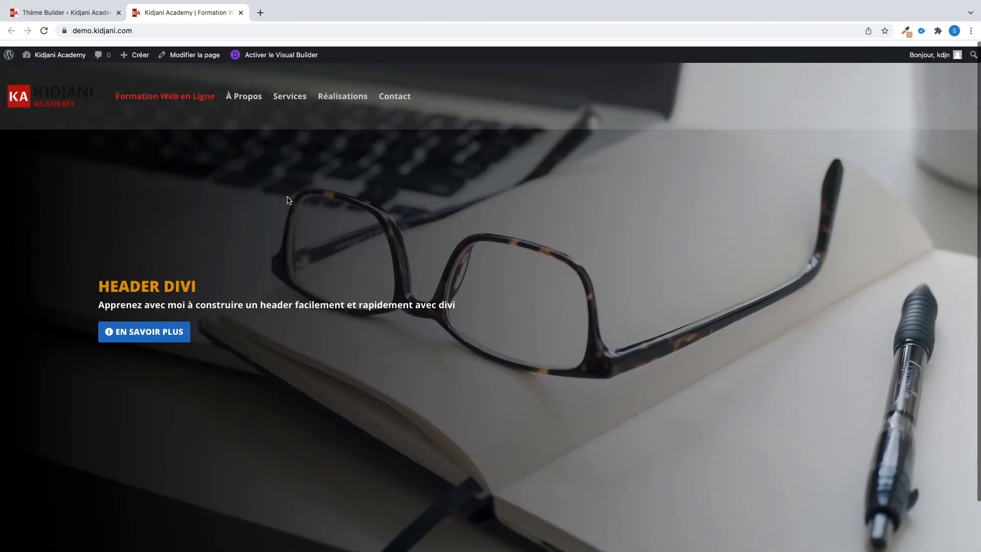
# Check the sticky header on the live home page, and set the header row's linked left and right padding to 2%
pyautogui.scroll(-2, 289, 201)
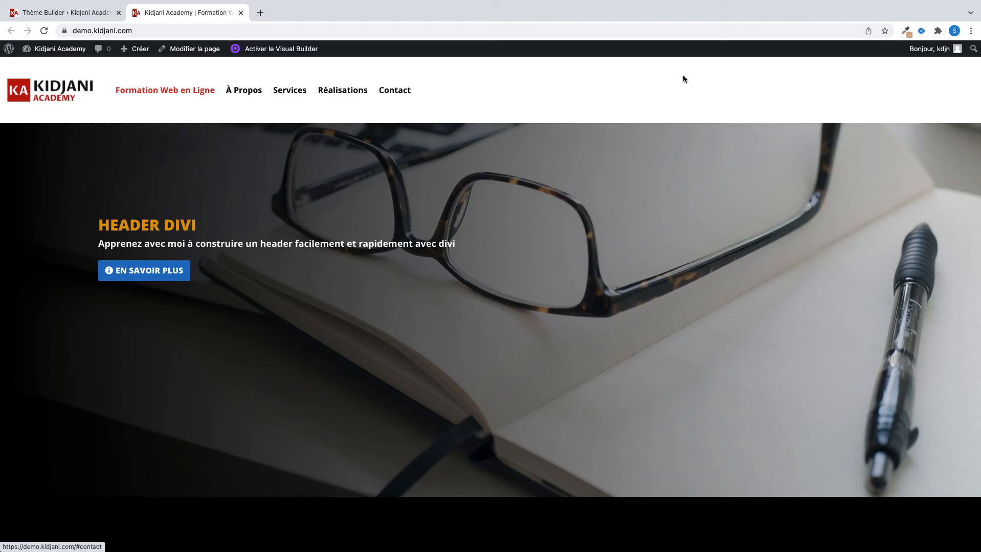
pyautogui.click(51, 14)
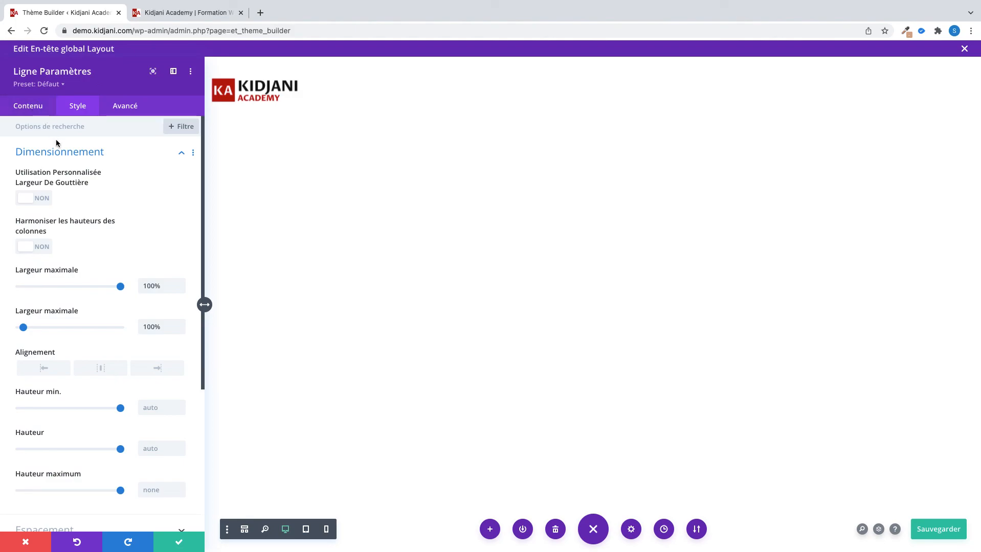
pyautogui.click(58, 153)
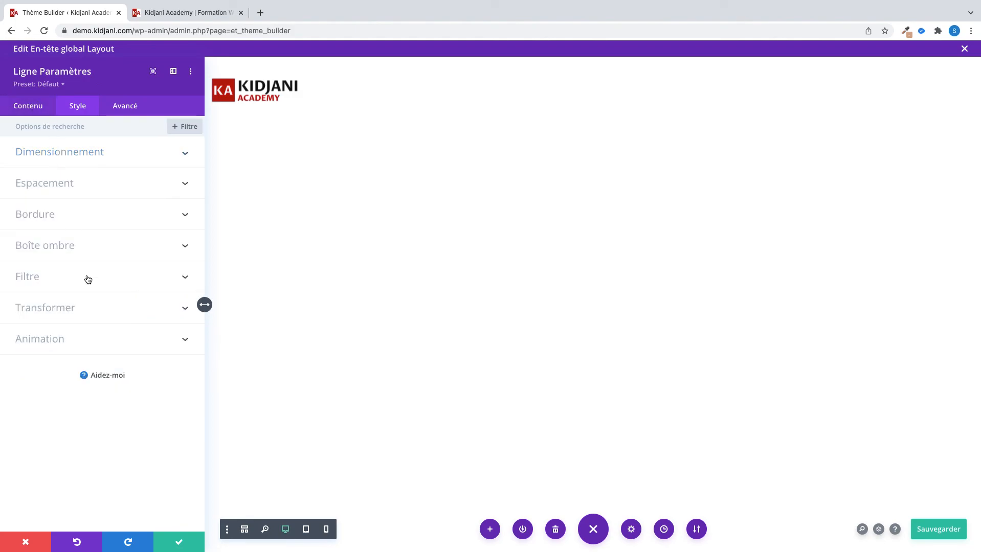
pyautogui.click(87, 192)
pyautogui.click(27, 277)
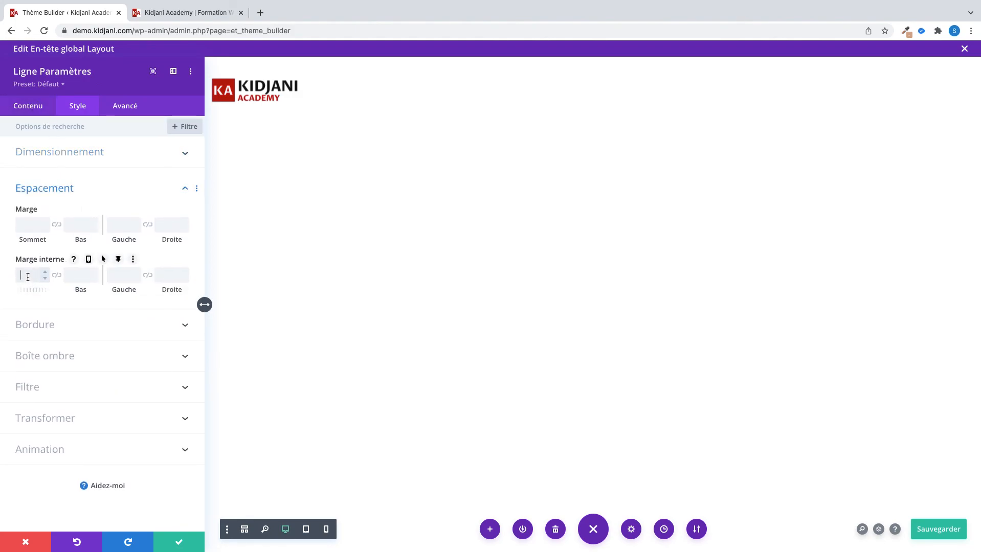
pyautogui.write('2')
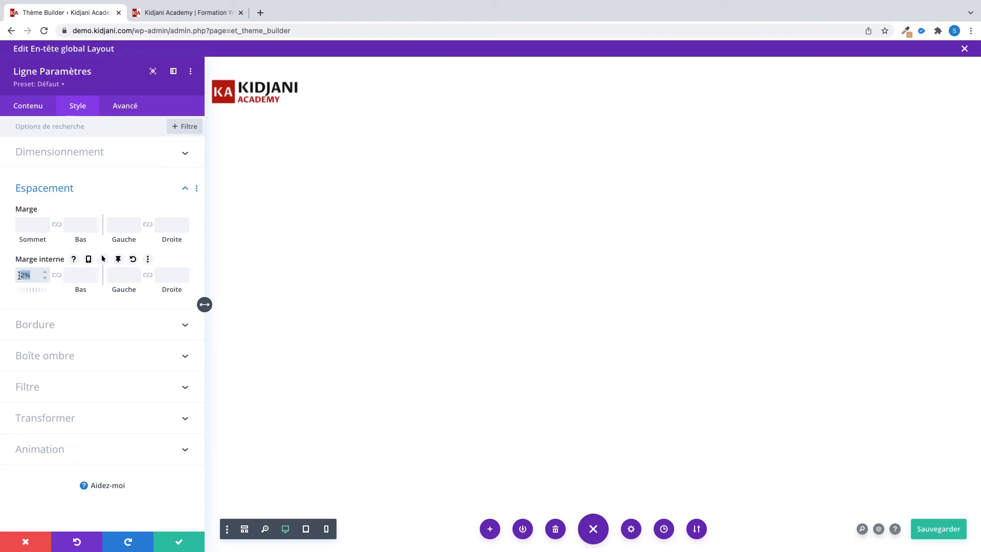
pyautogui.press('BackSpace')
pyautogui.click(113, 277)
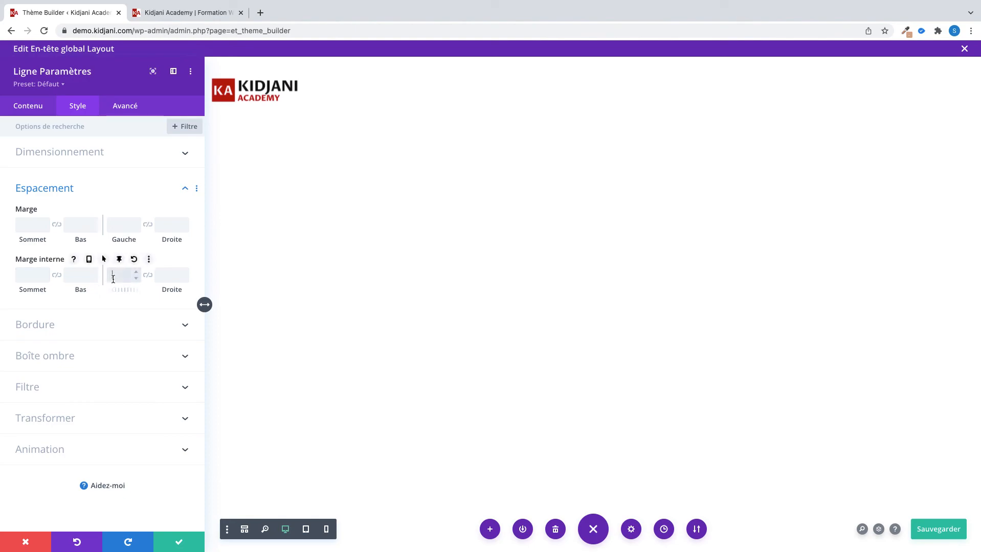
pyautogui.write('2%')
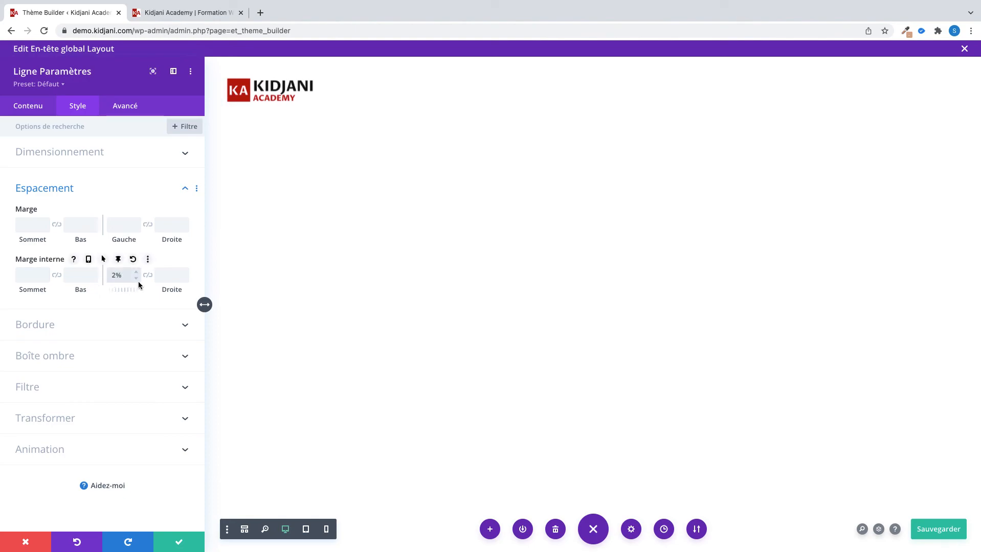
pyautogui.click(147, 276)
# Set the header row's linked top and bottom padding to 1%, and apply the row settings
pyautogui.click(22, 276)
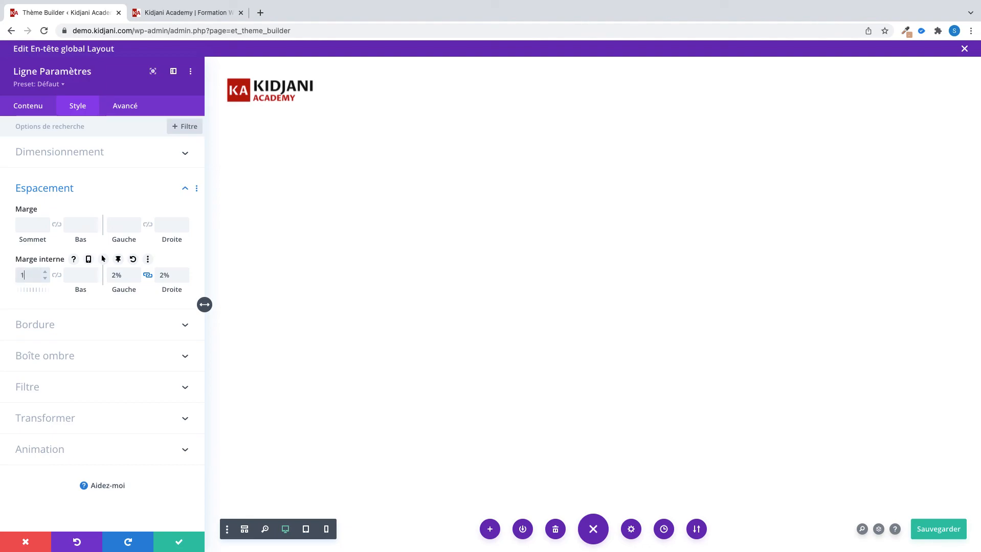
pyautogui.click(56, 276)
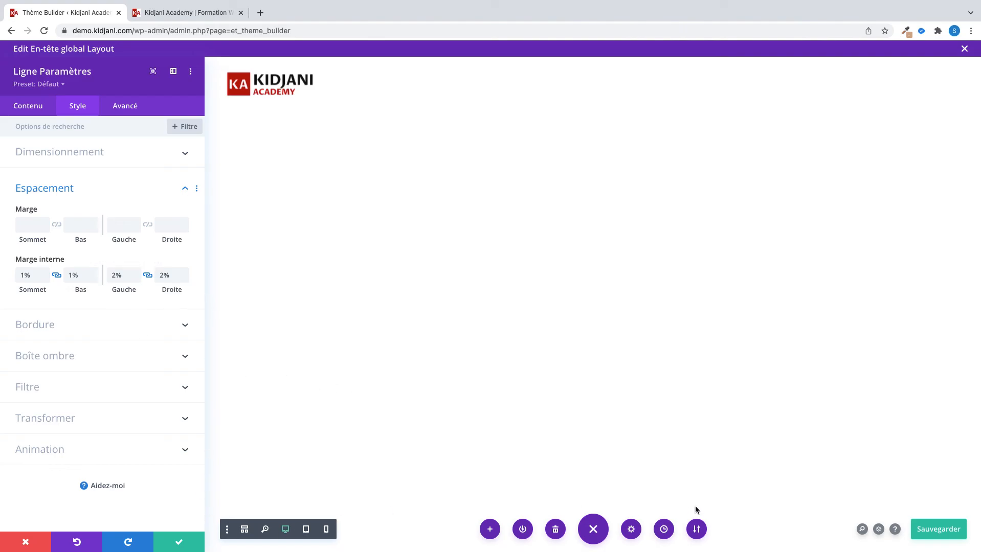
pyautogui.click(156, 15)
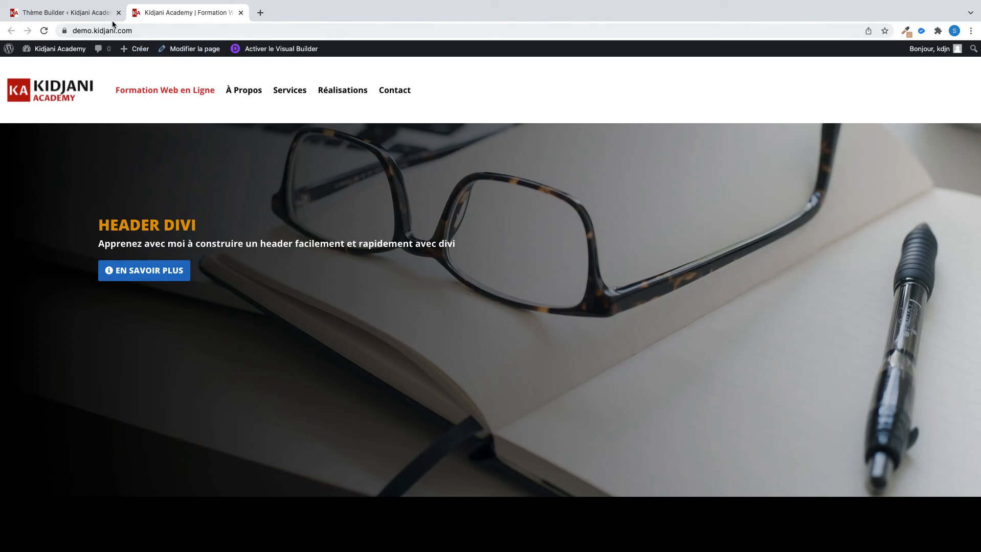
pyautogui.click(89, 16)
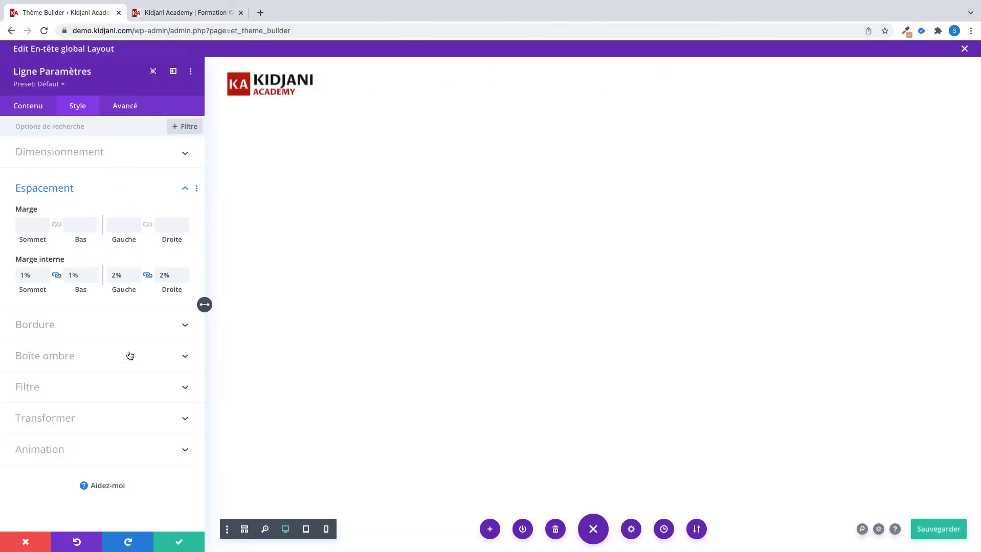
pyautogui.click(179, 542)
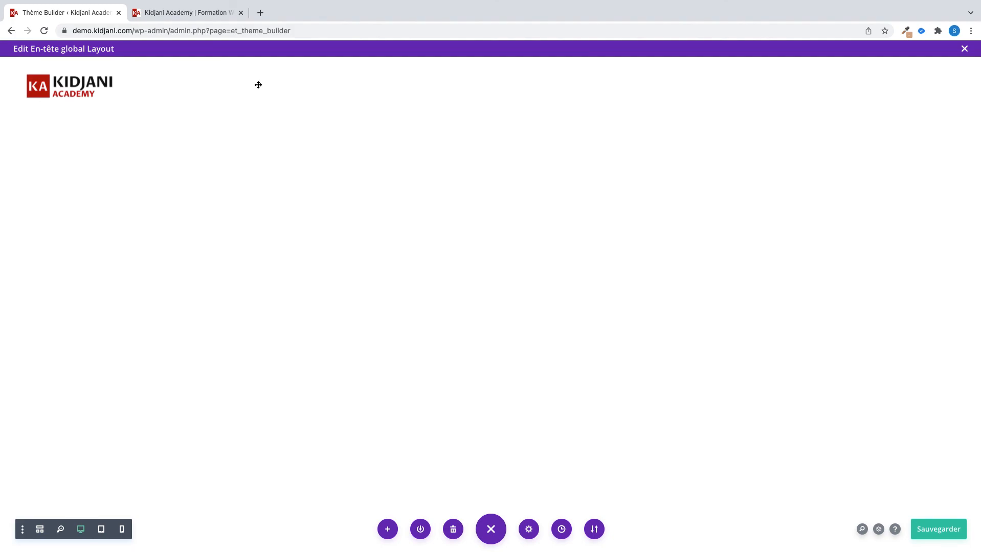
# Center the menu module's text alignment, and save the header layout
pyautogui.moveTo(446, 80)
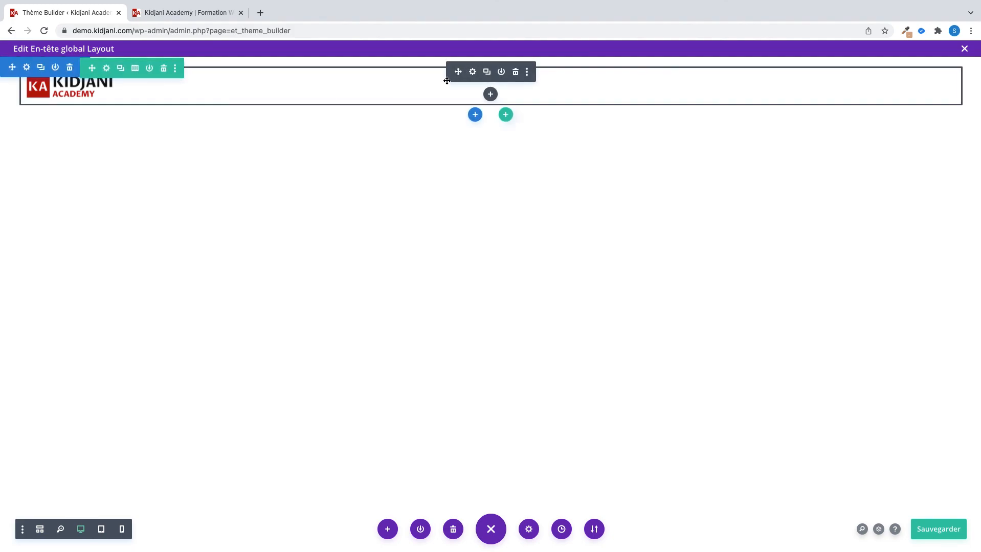
pyautogui.click(473, 74)
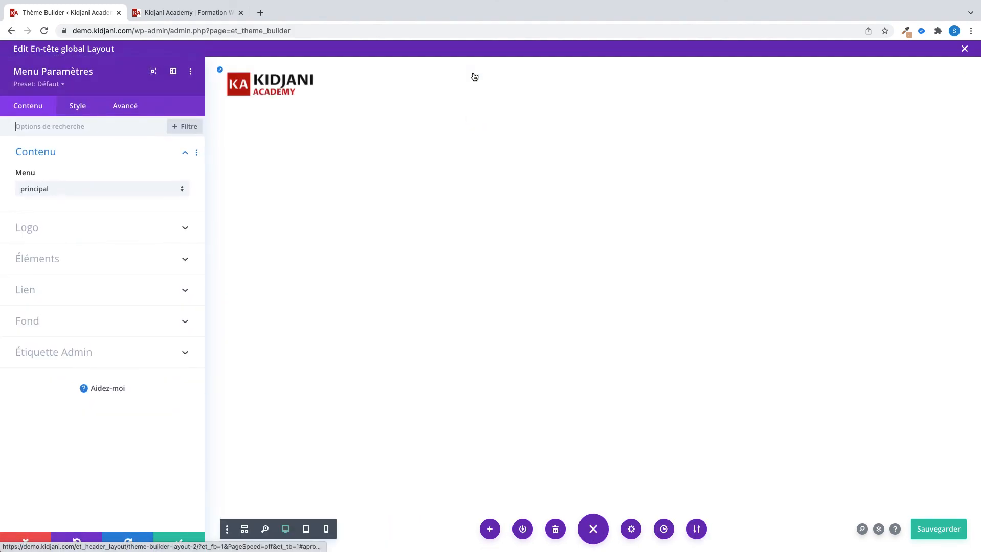
pyautogui.click(78, 107)
pyautogui.click(79, 196)
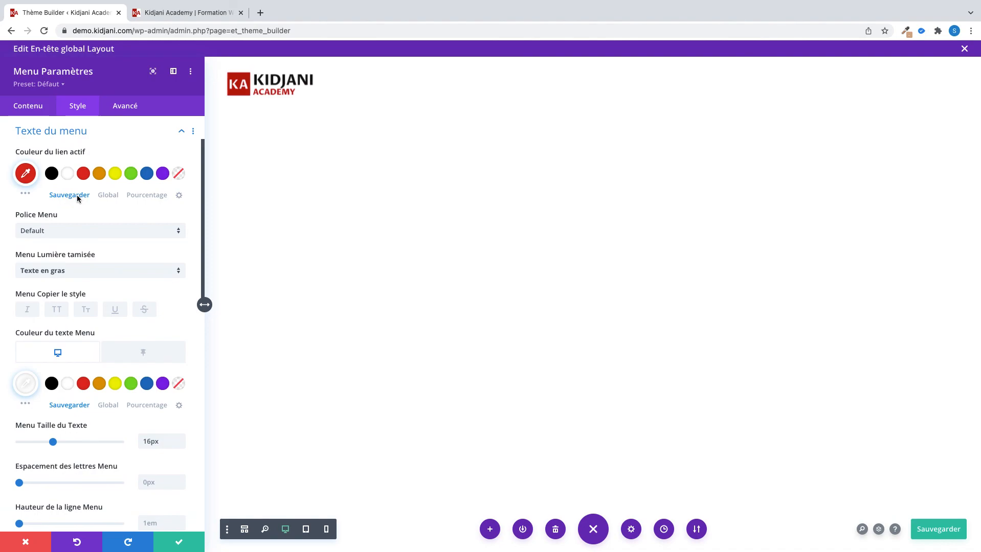
pyautogui.scroll(-5, 109, 254)
pyautogui.click(80, 387)
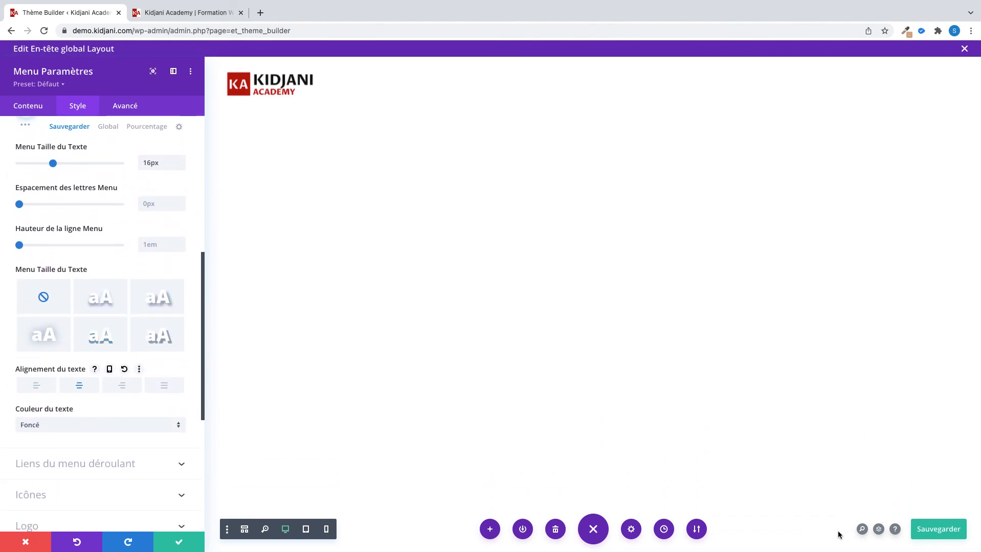
pyautogui.click(939, 533)
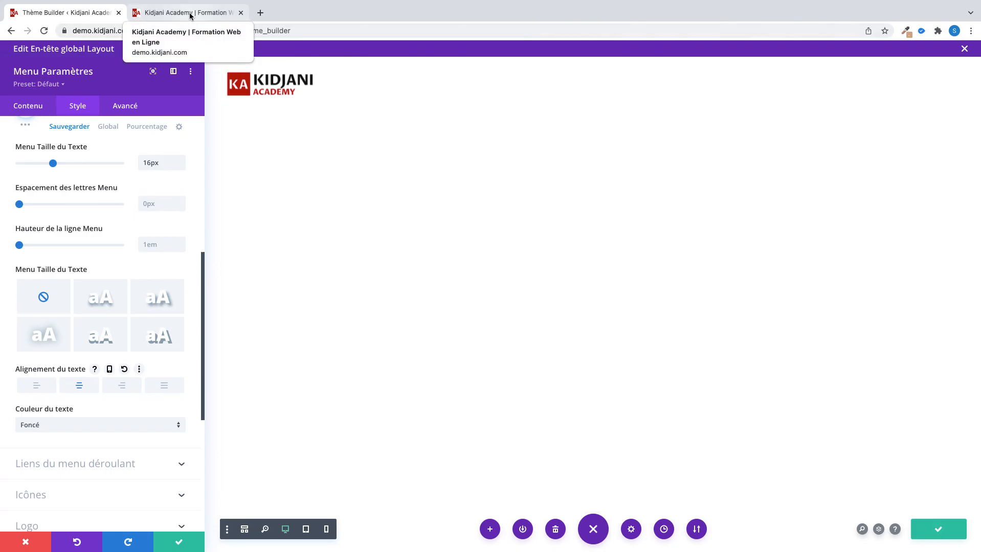
# Reload the live home page to check the header's new padding and centered menu
pyautogui.click(190, 13)
pyautogui.click(45, 32)
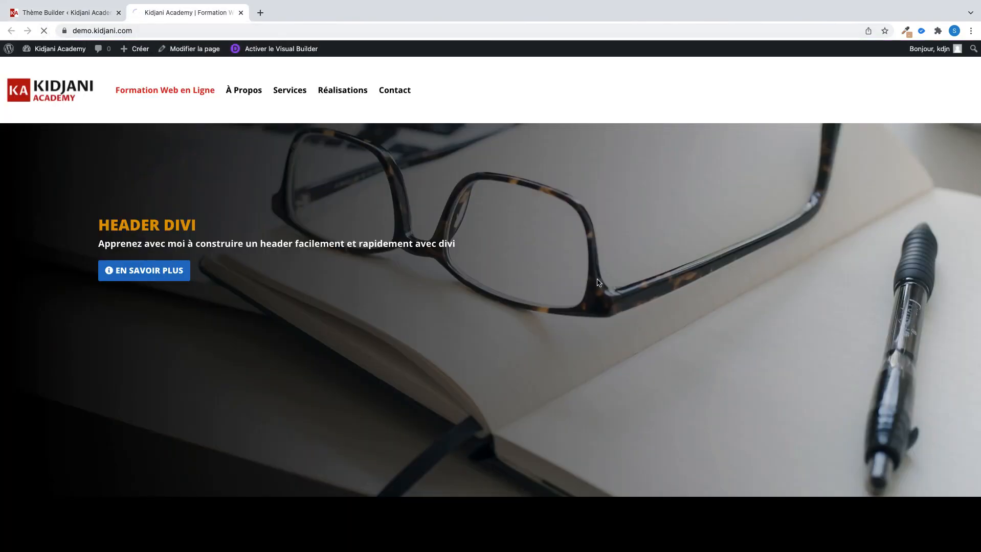